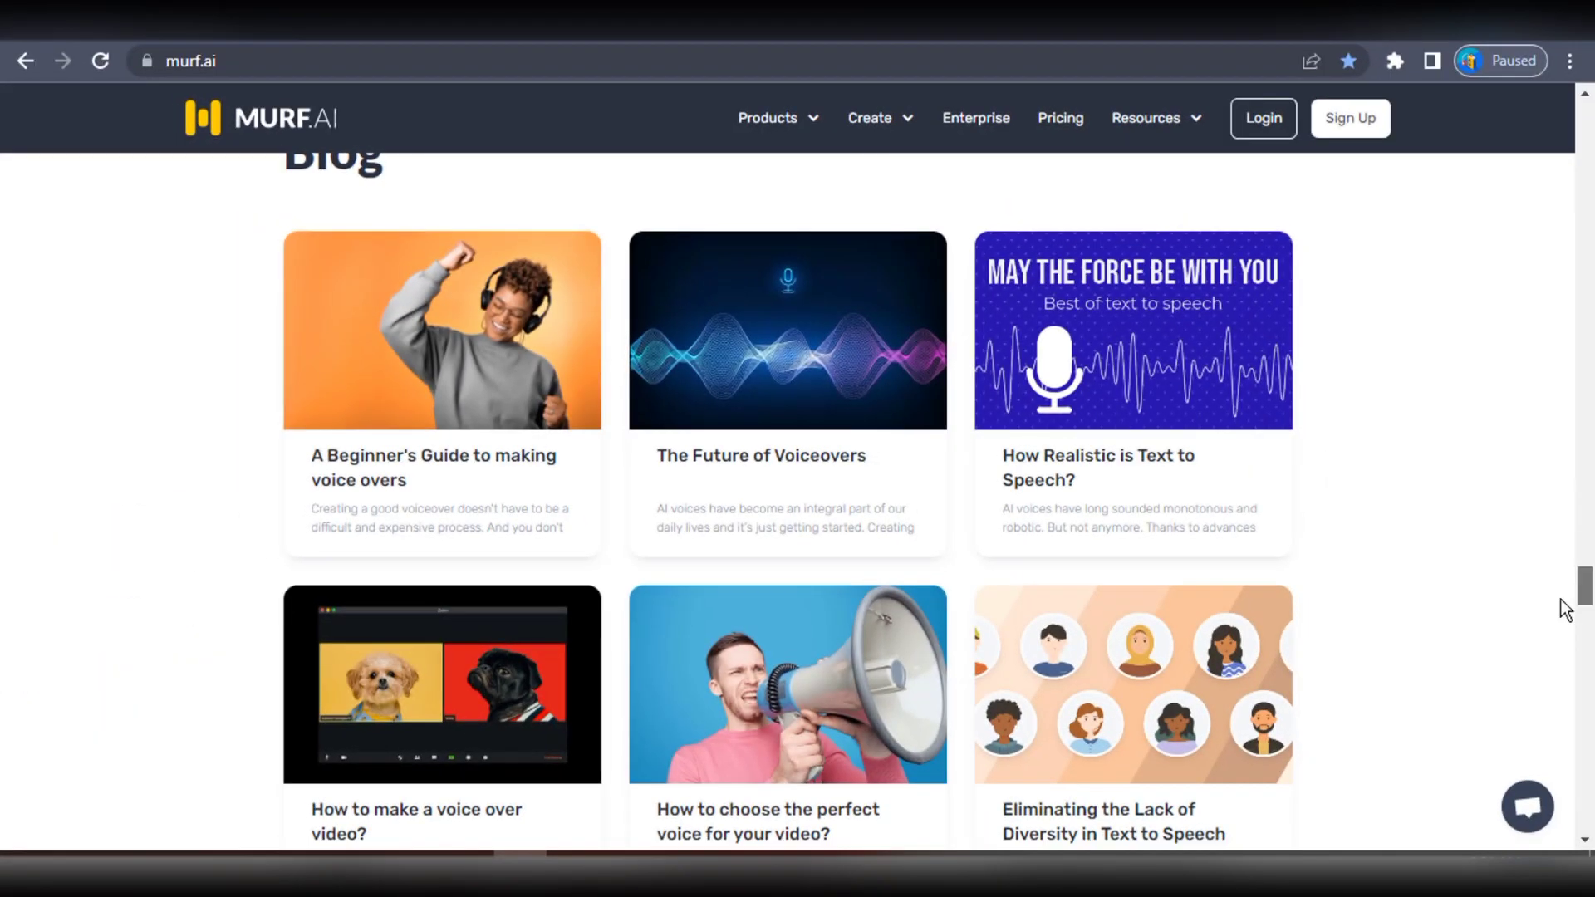
scroll(1561, 599, up, 3)
scroll(1562, 608, down, 5)
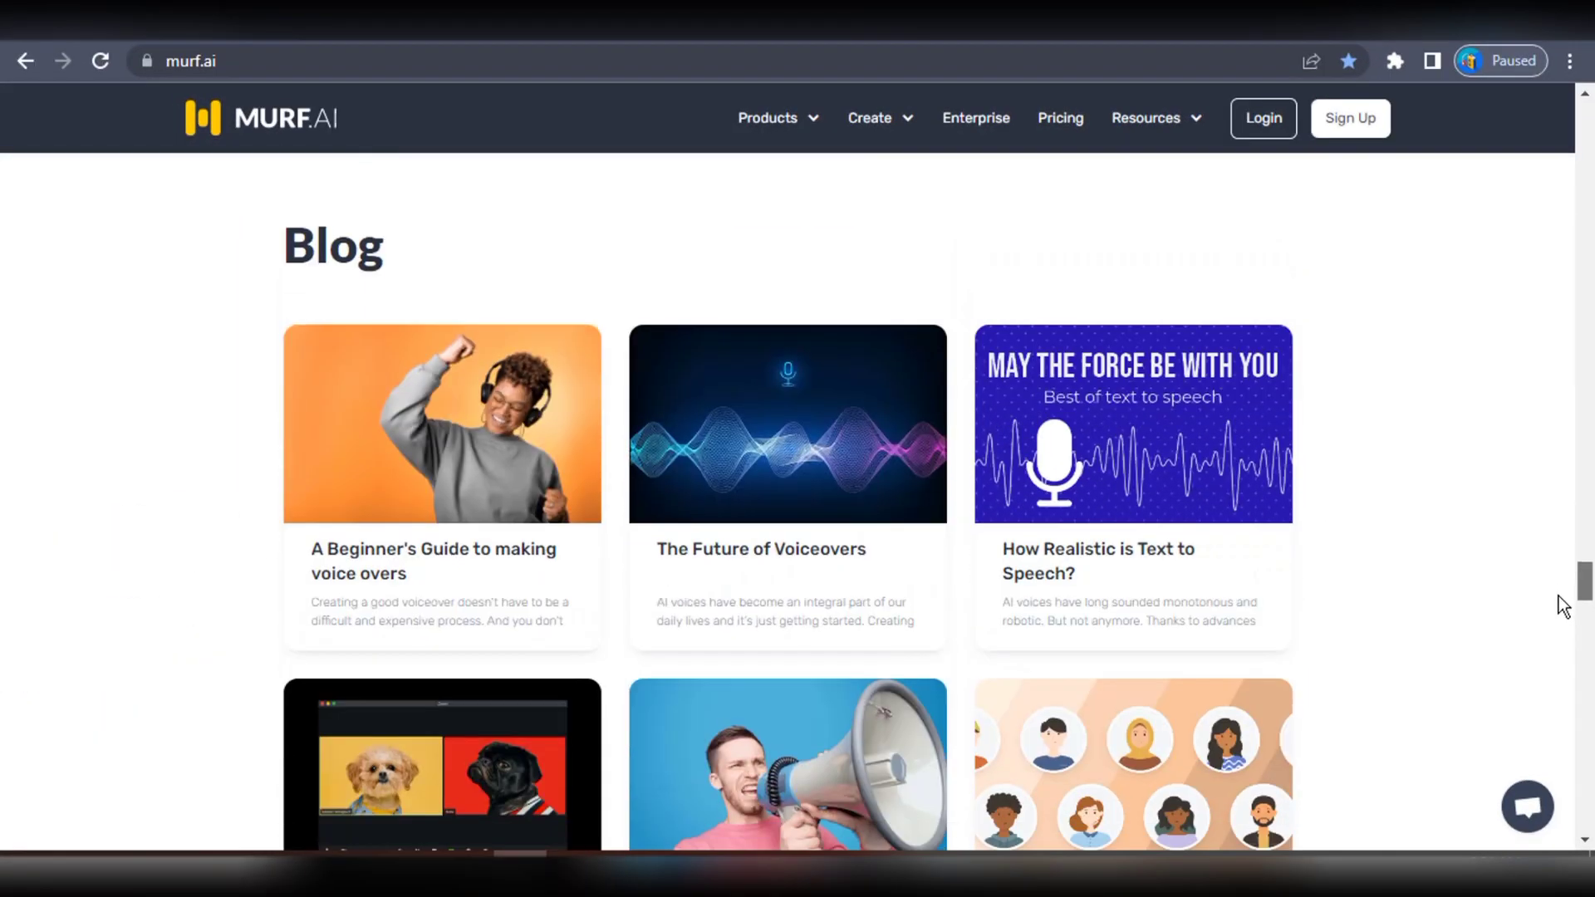
scroll(1562, 623, down, 2)
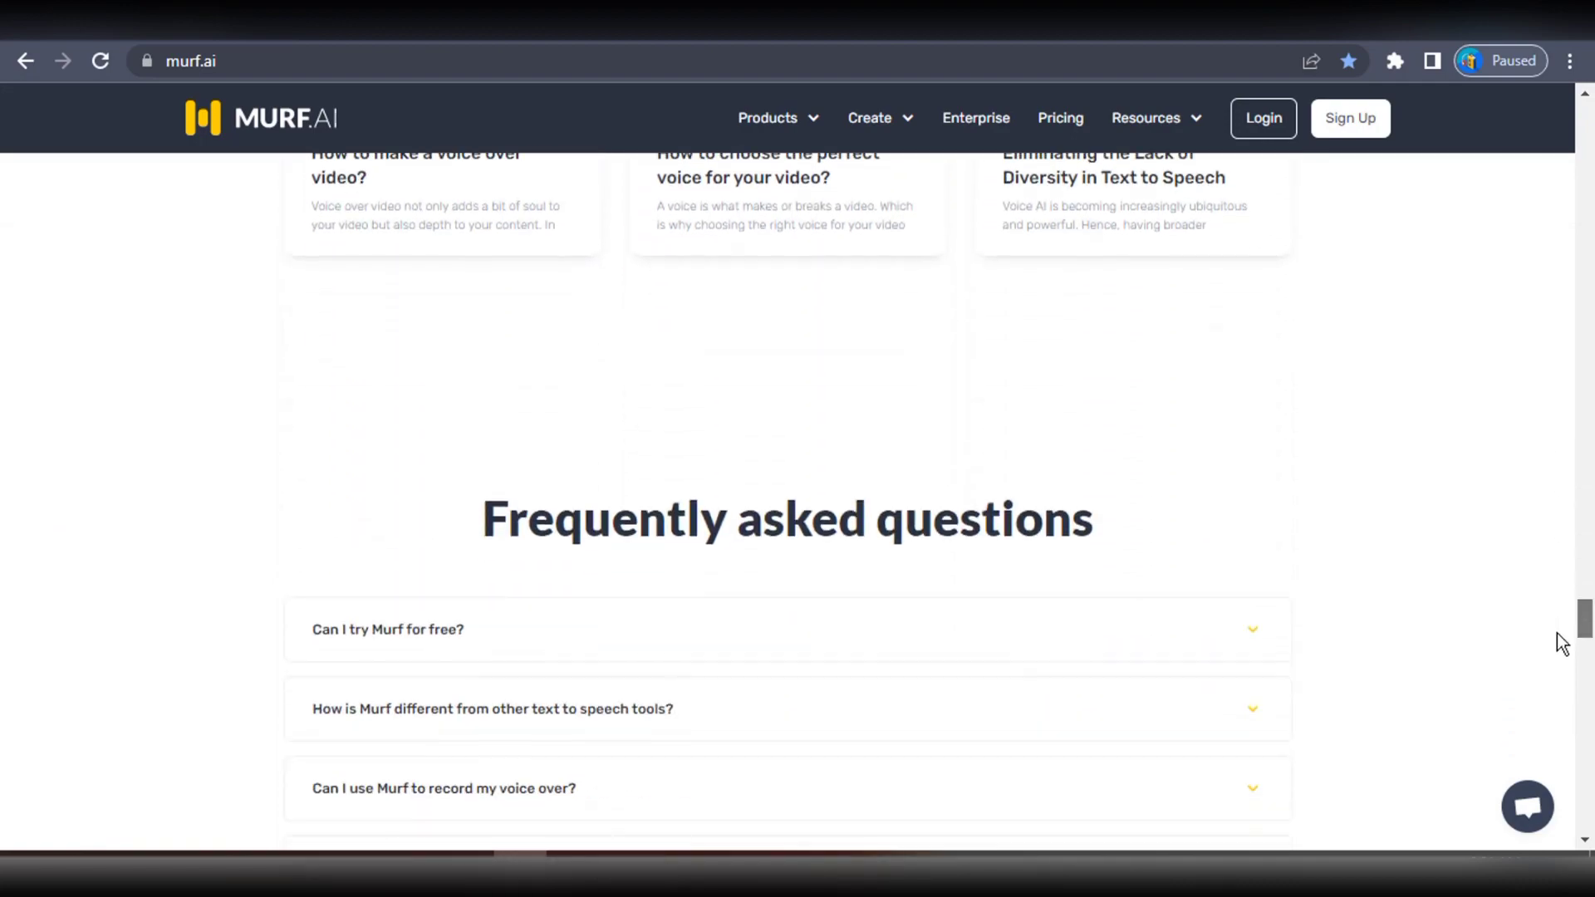
scroll(1561, 650, down, 1)
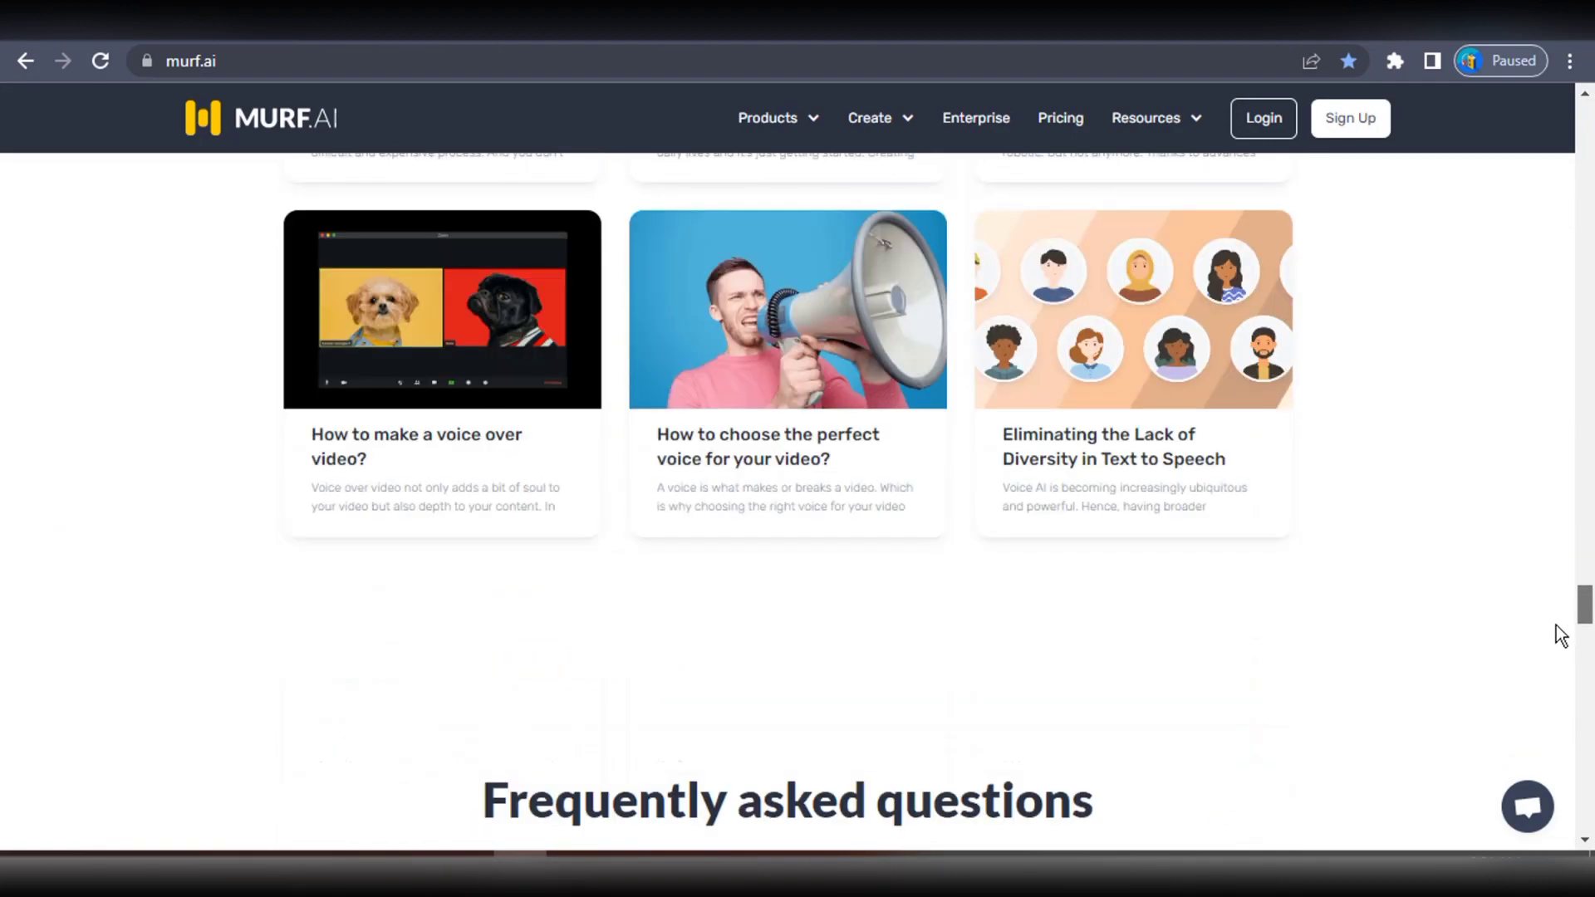
drag(1584, 611, 1578, 119)
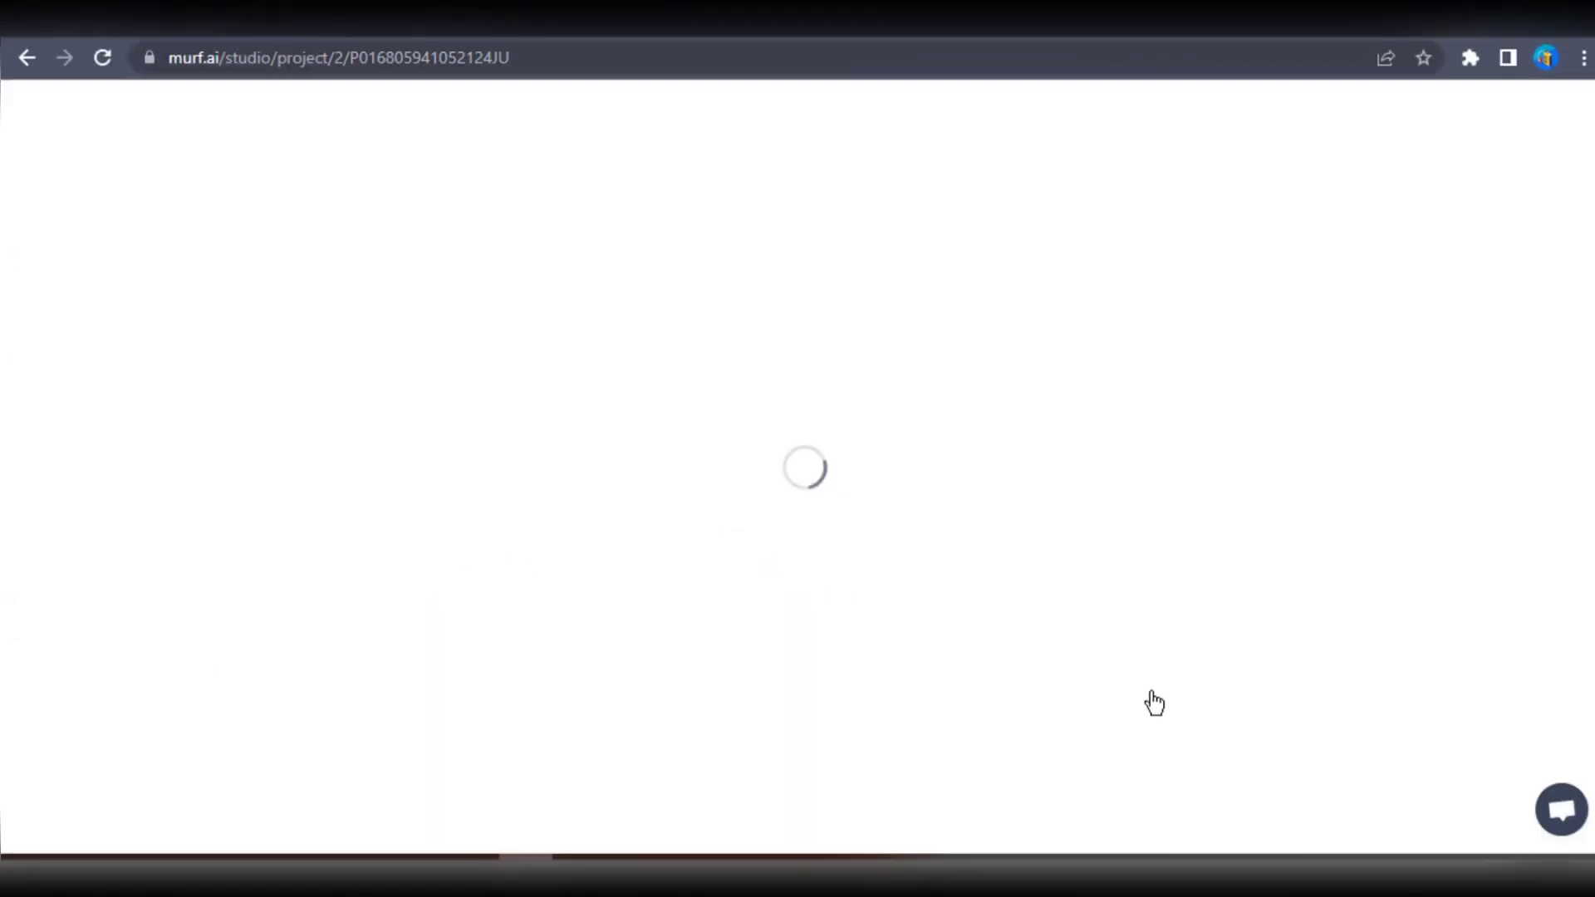
click(24, 179)
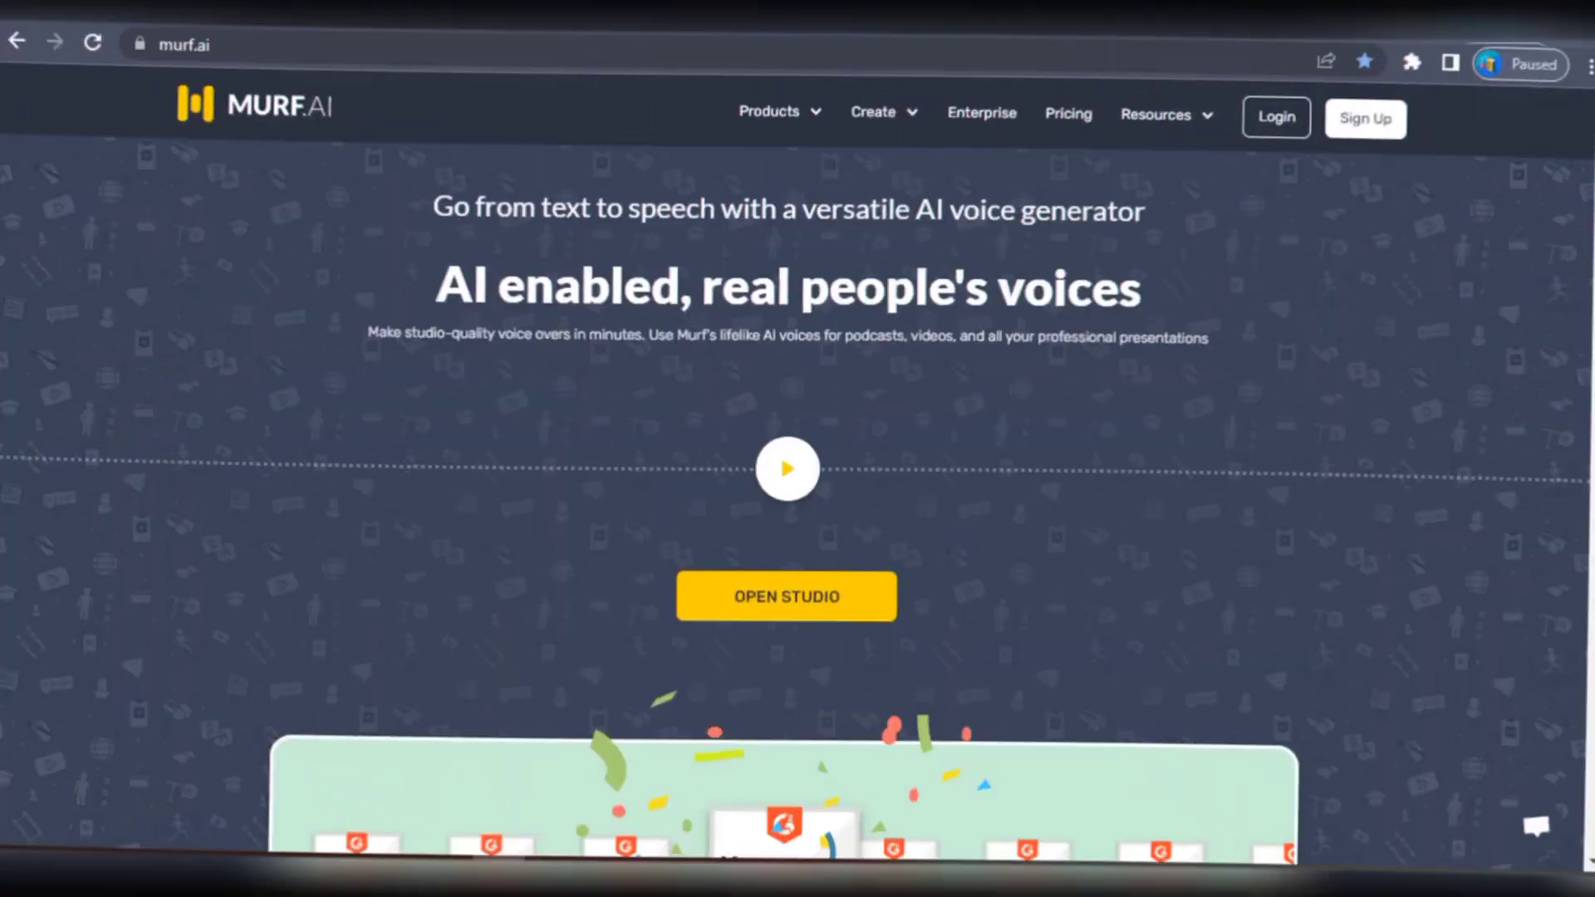
Step: Examine the Murf.ai homepage's awards, studio features, voice library overview, content categories and sample videos
scroll(798, 465, down, 4)
scroll(797, 465, down, 10)
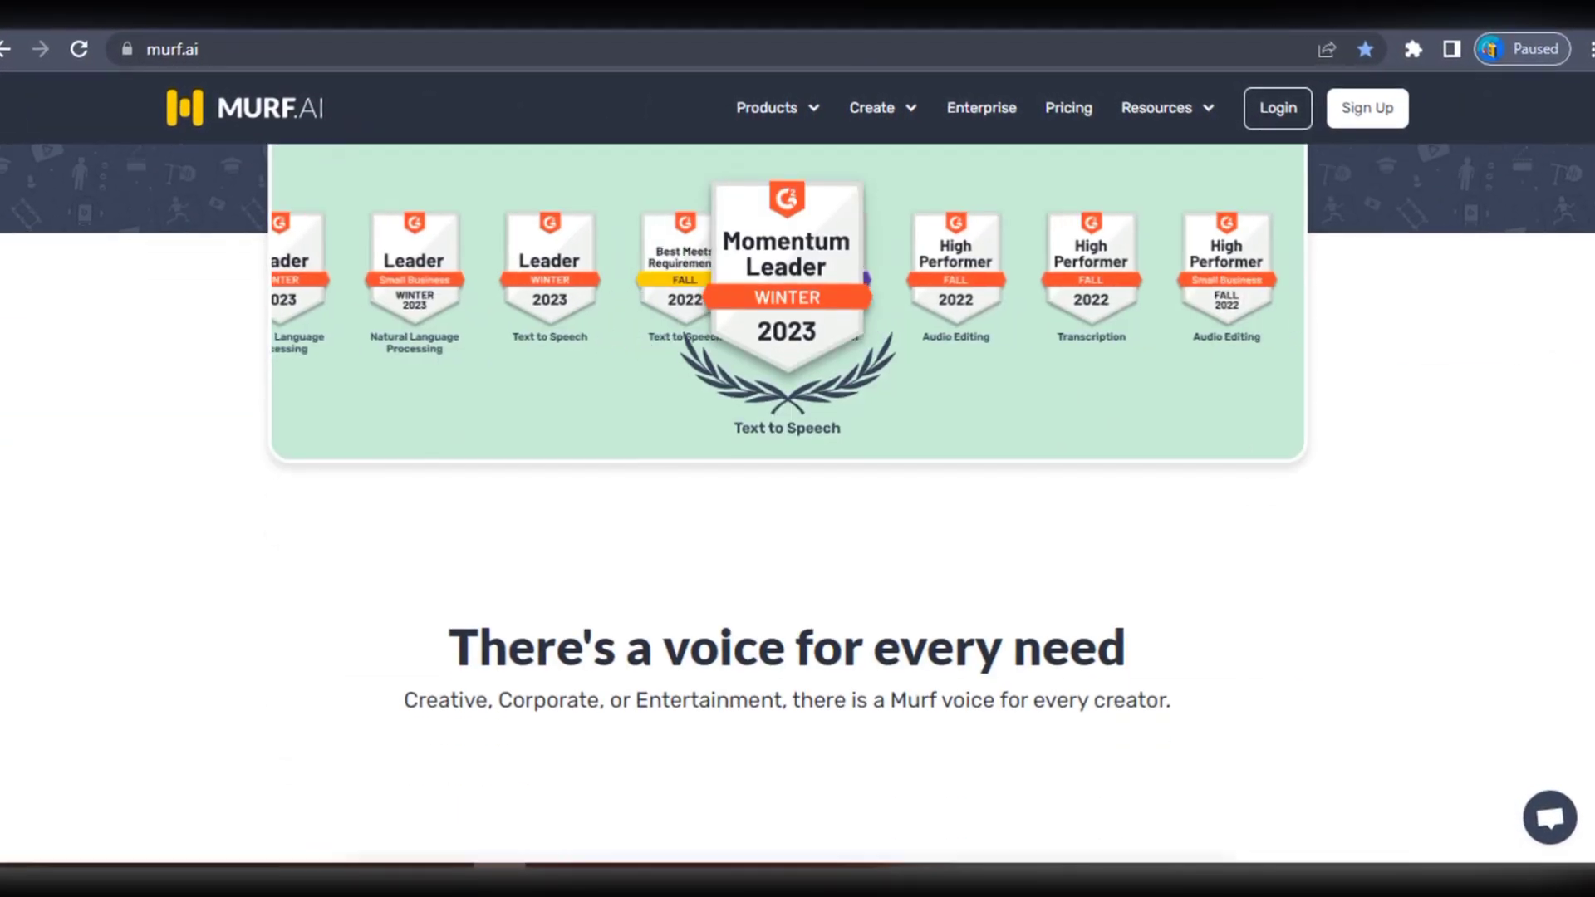
scroll(798, 464, down, 10)
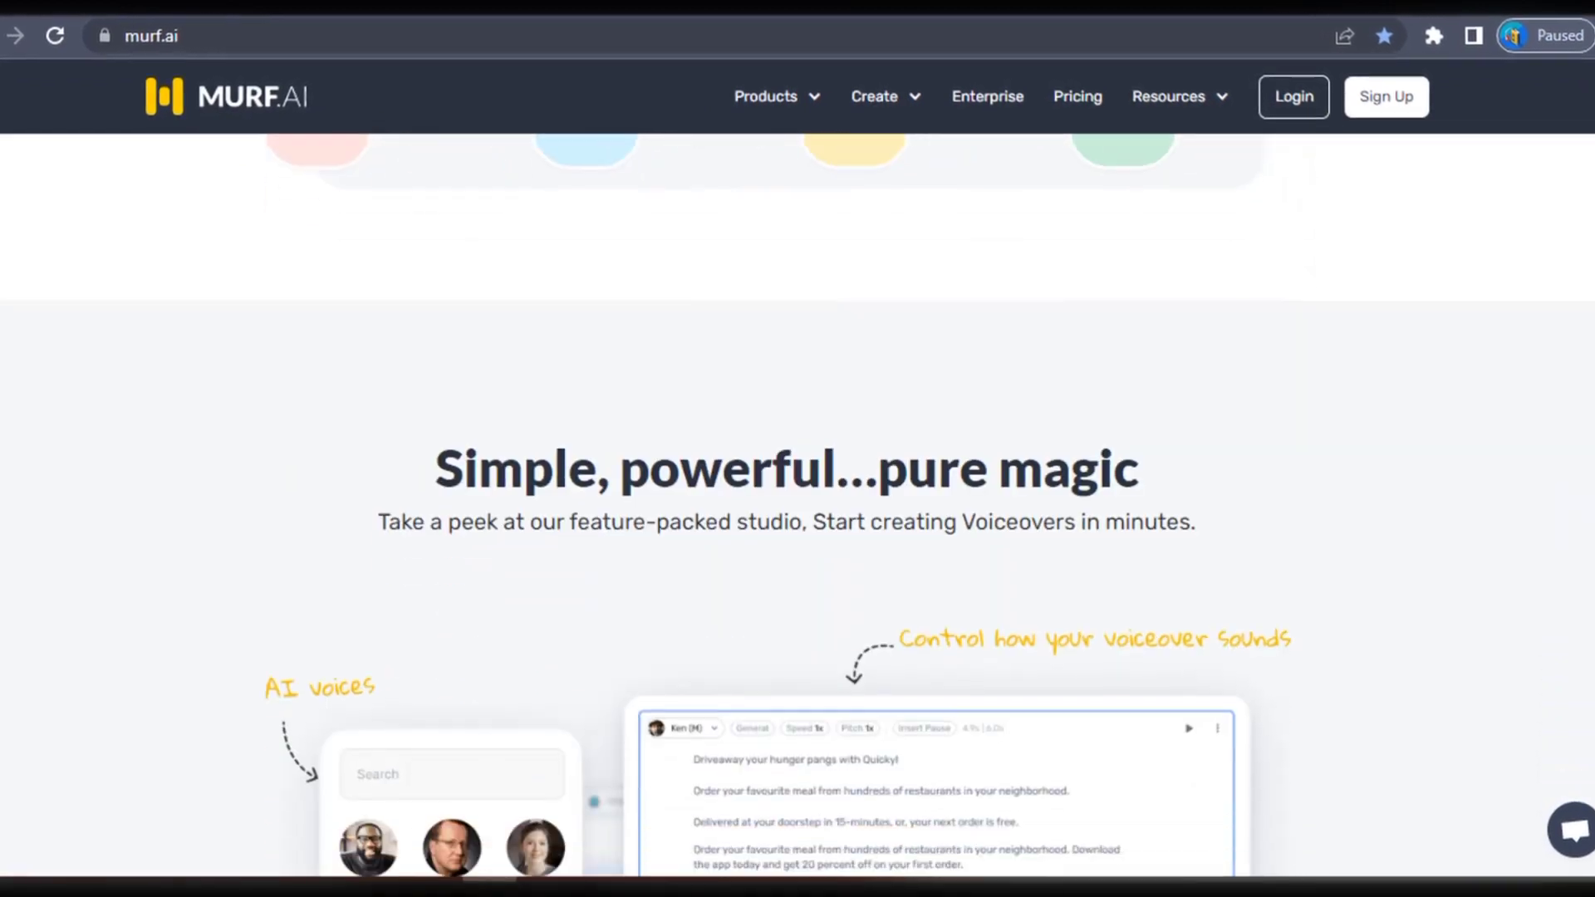
scroll(798, 464, down, 4)
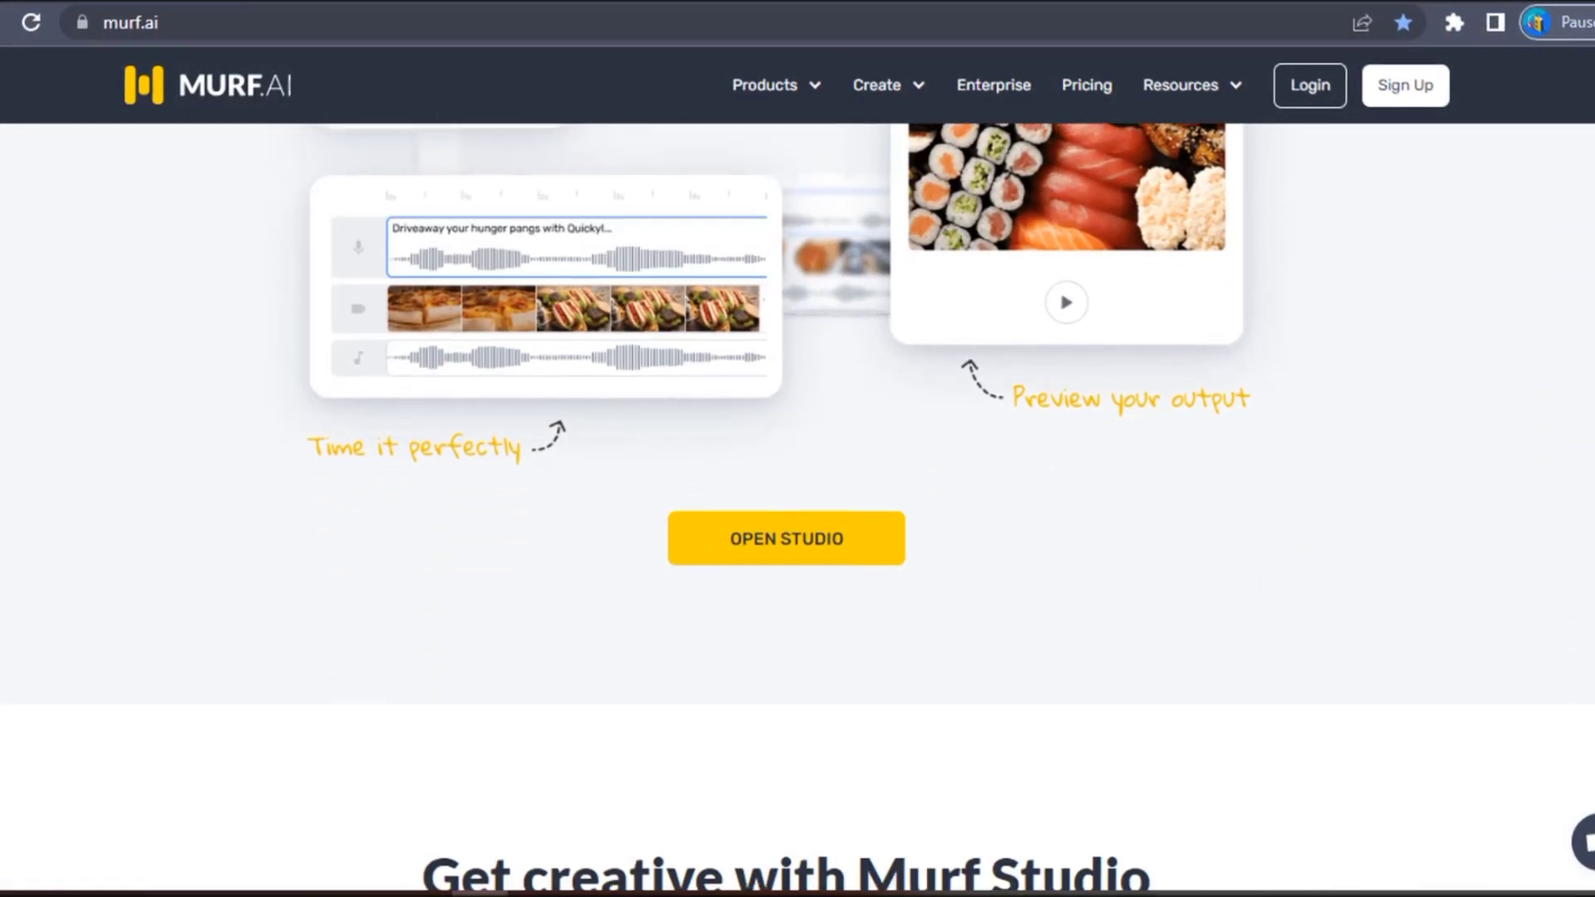
scroll(799, 465, down, 10)
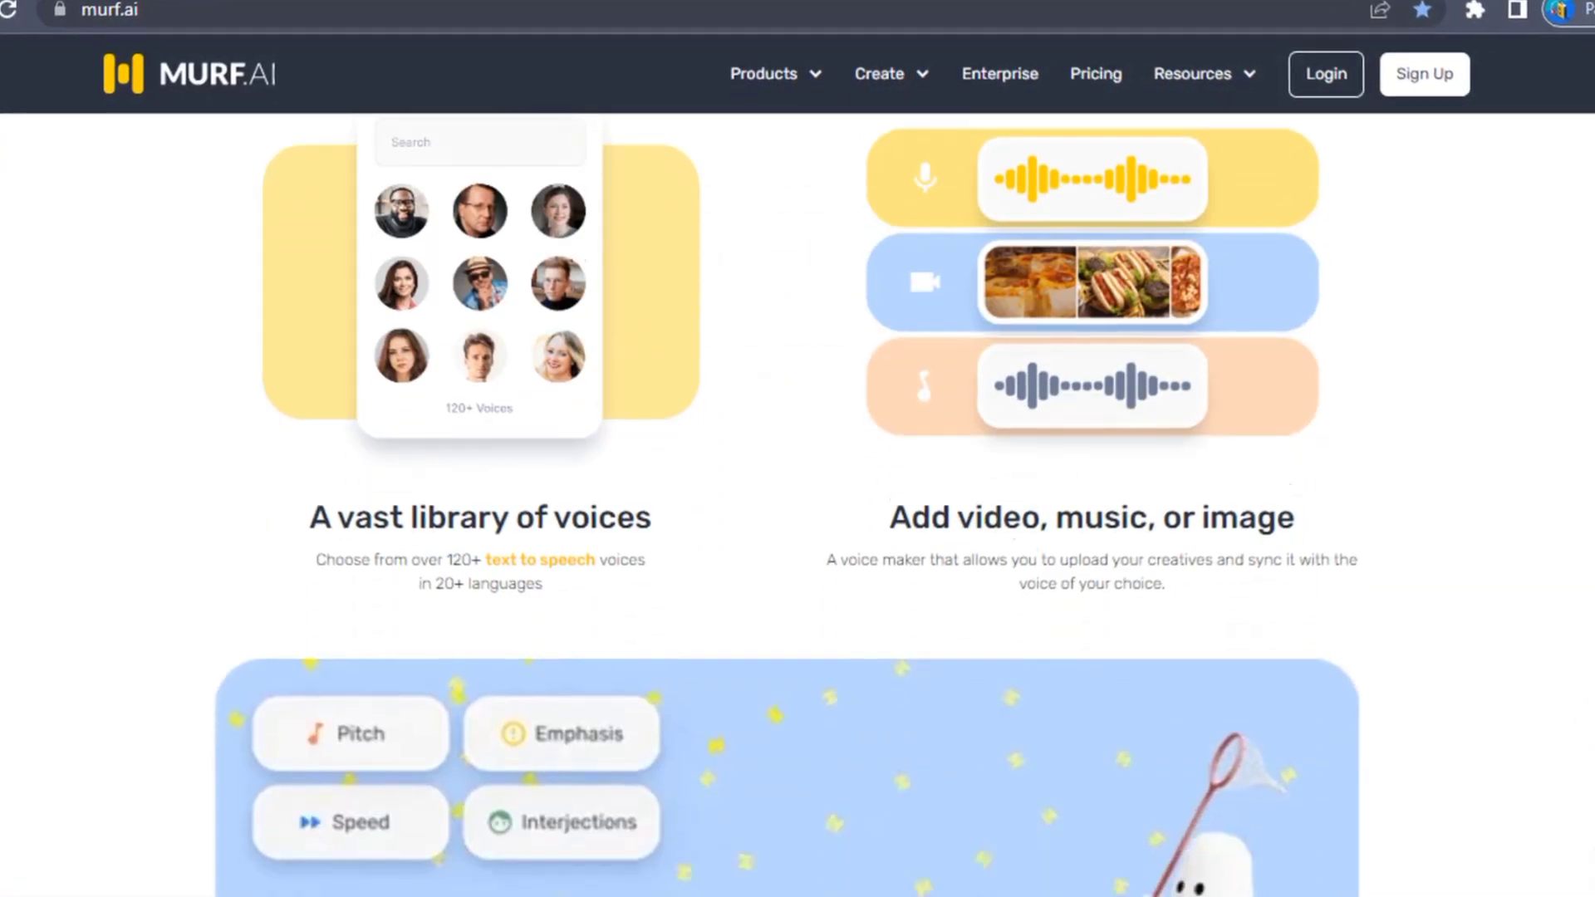
scroll(798, 465, down, 6)
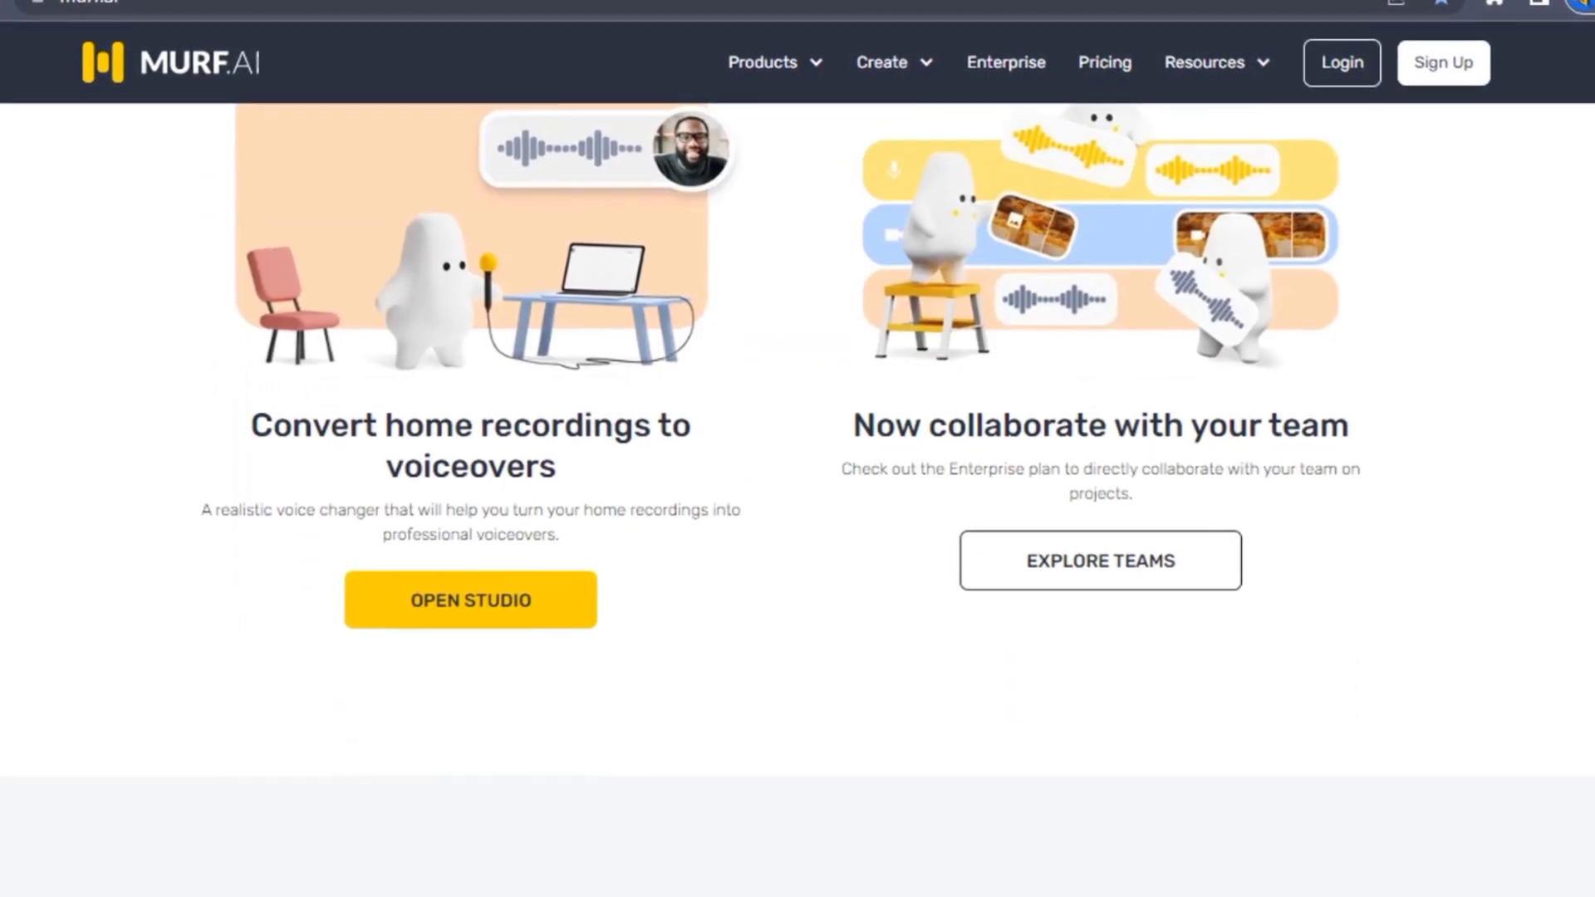
right_click(1132, 58)
key(Escape)
mouse_move(925, 30)
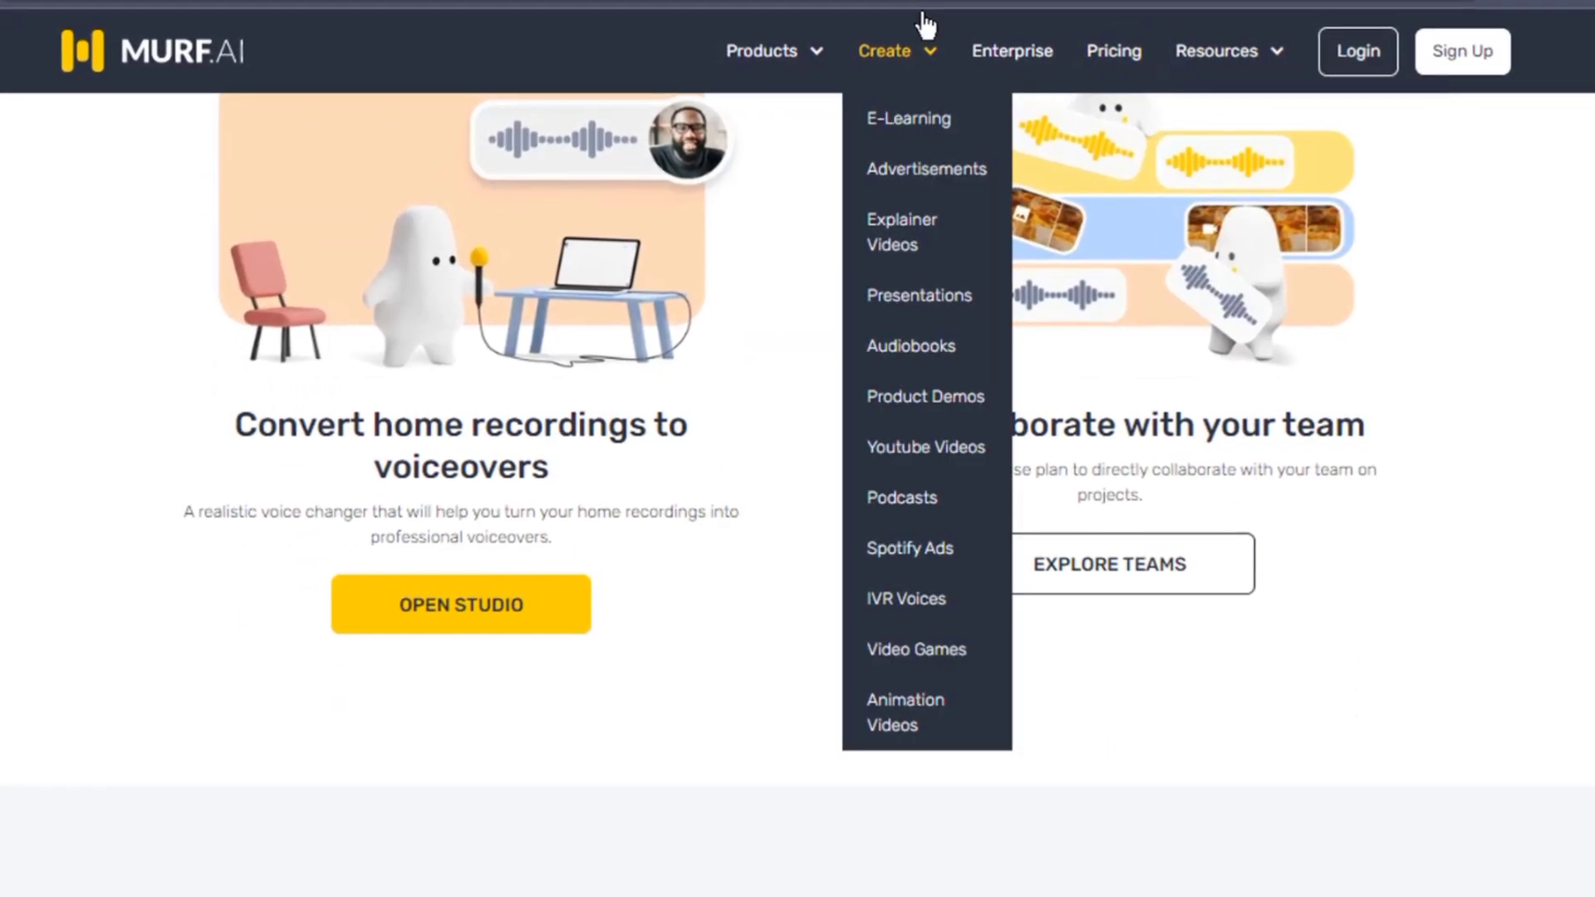
mouse_move(762, 48)
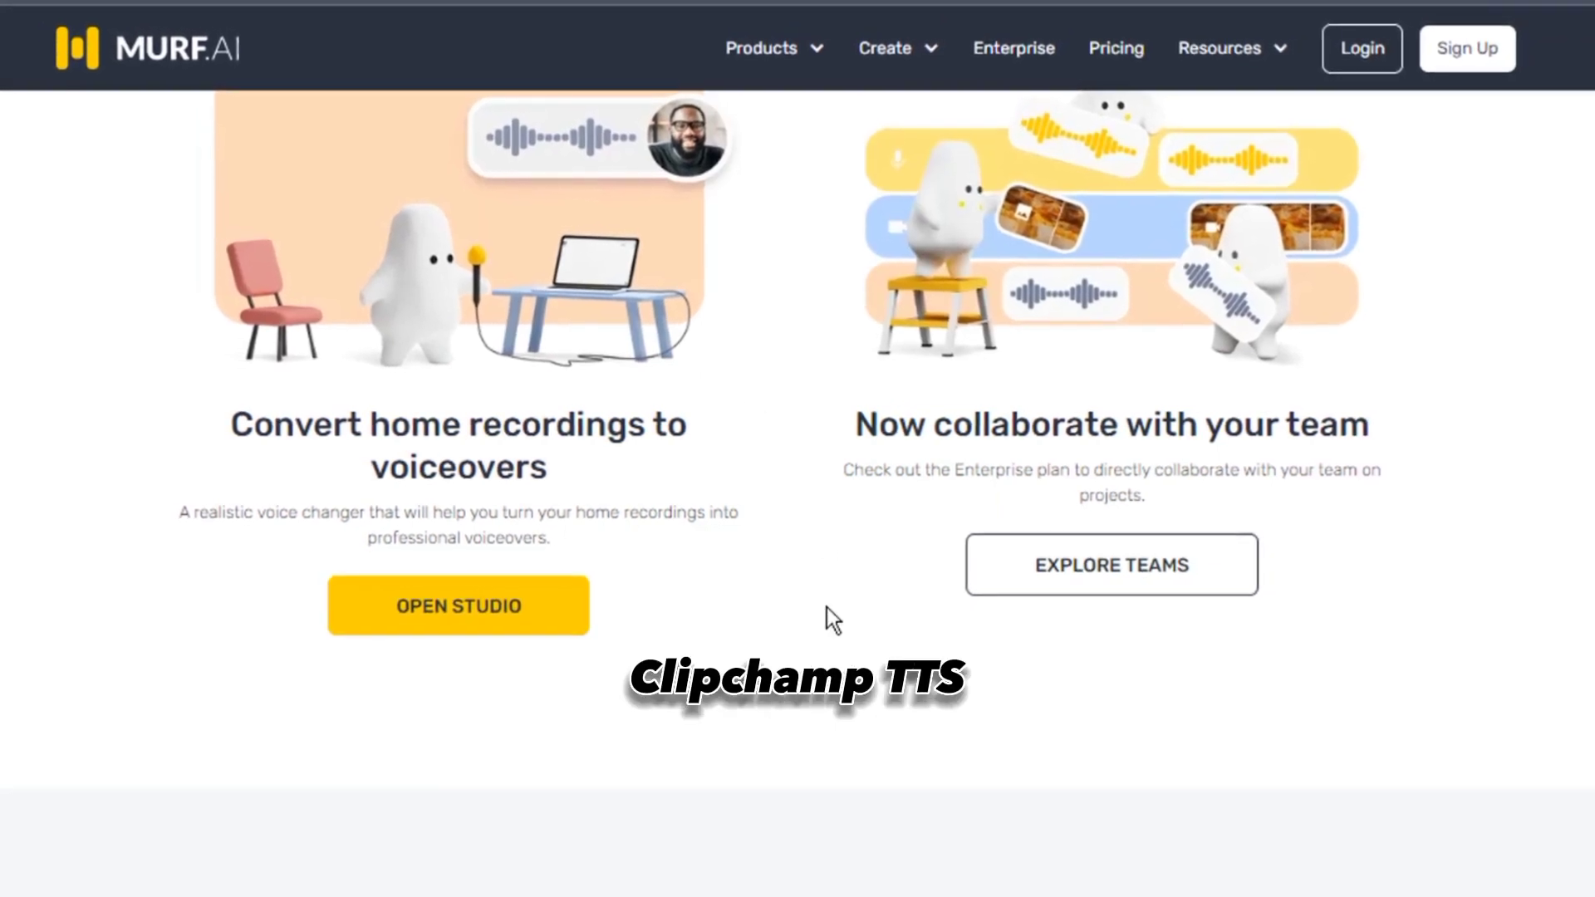
scroll(827, 607, down, 10)
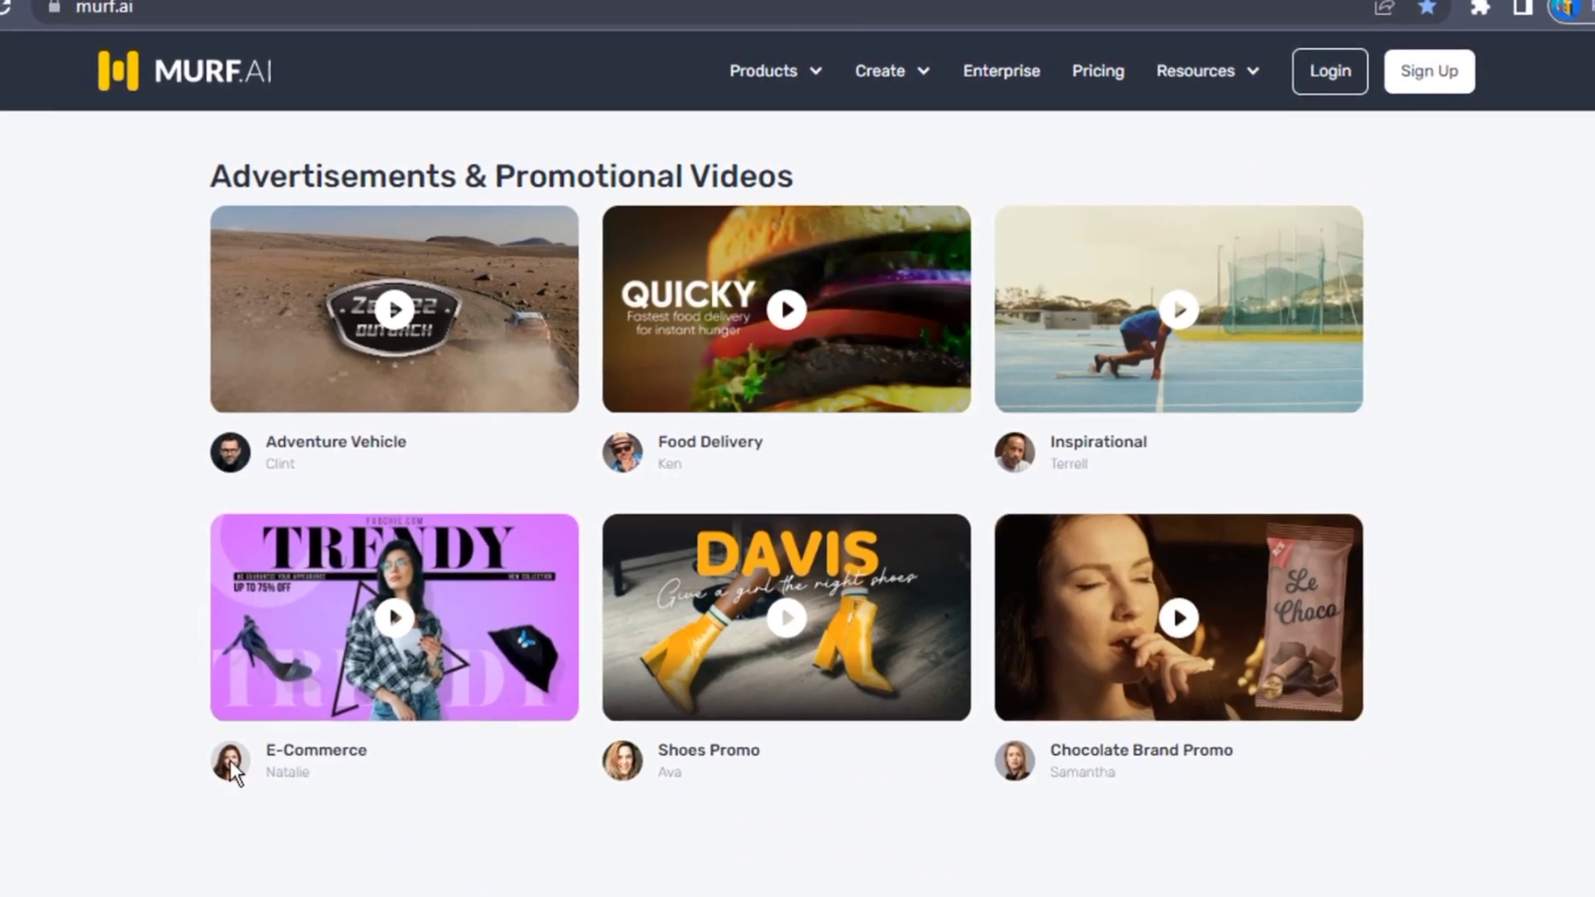
scroll(408, 730, down, 2)
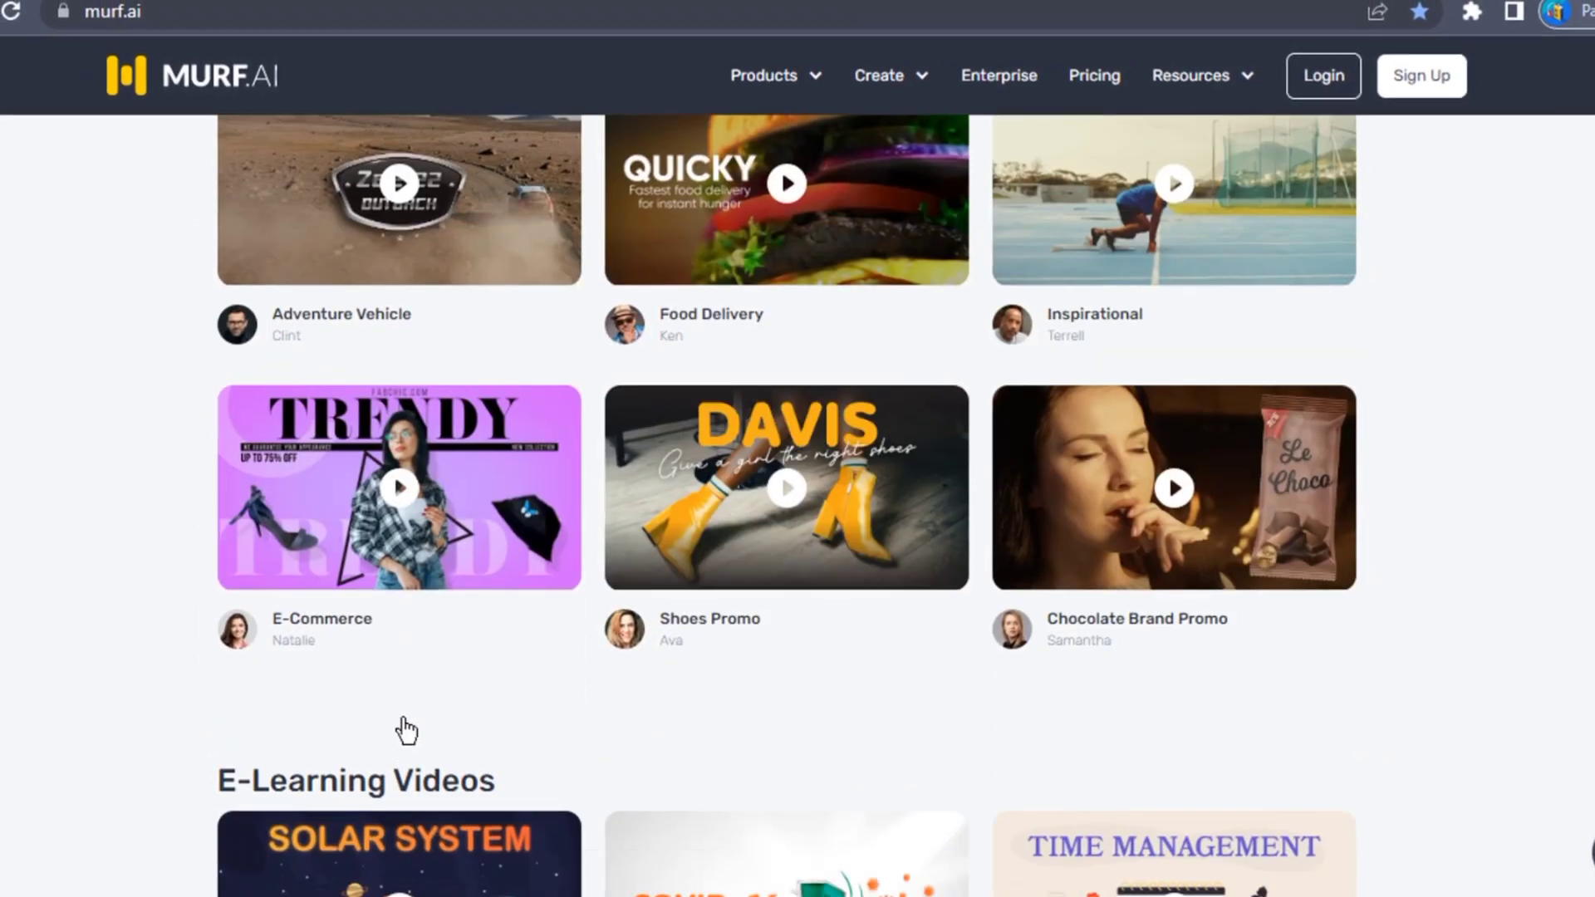
scroll(406, 714, down, 10)
scroll(407, 695, down, 12)
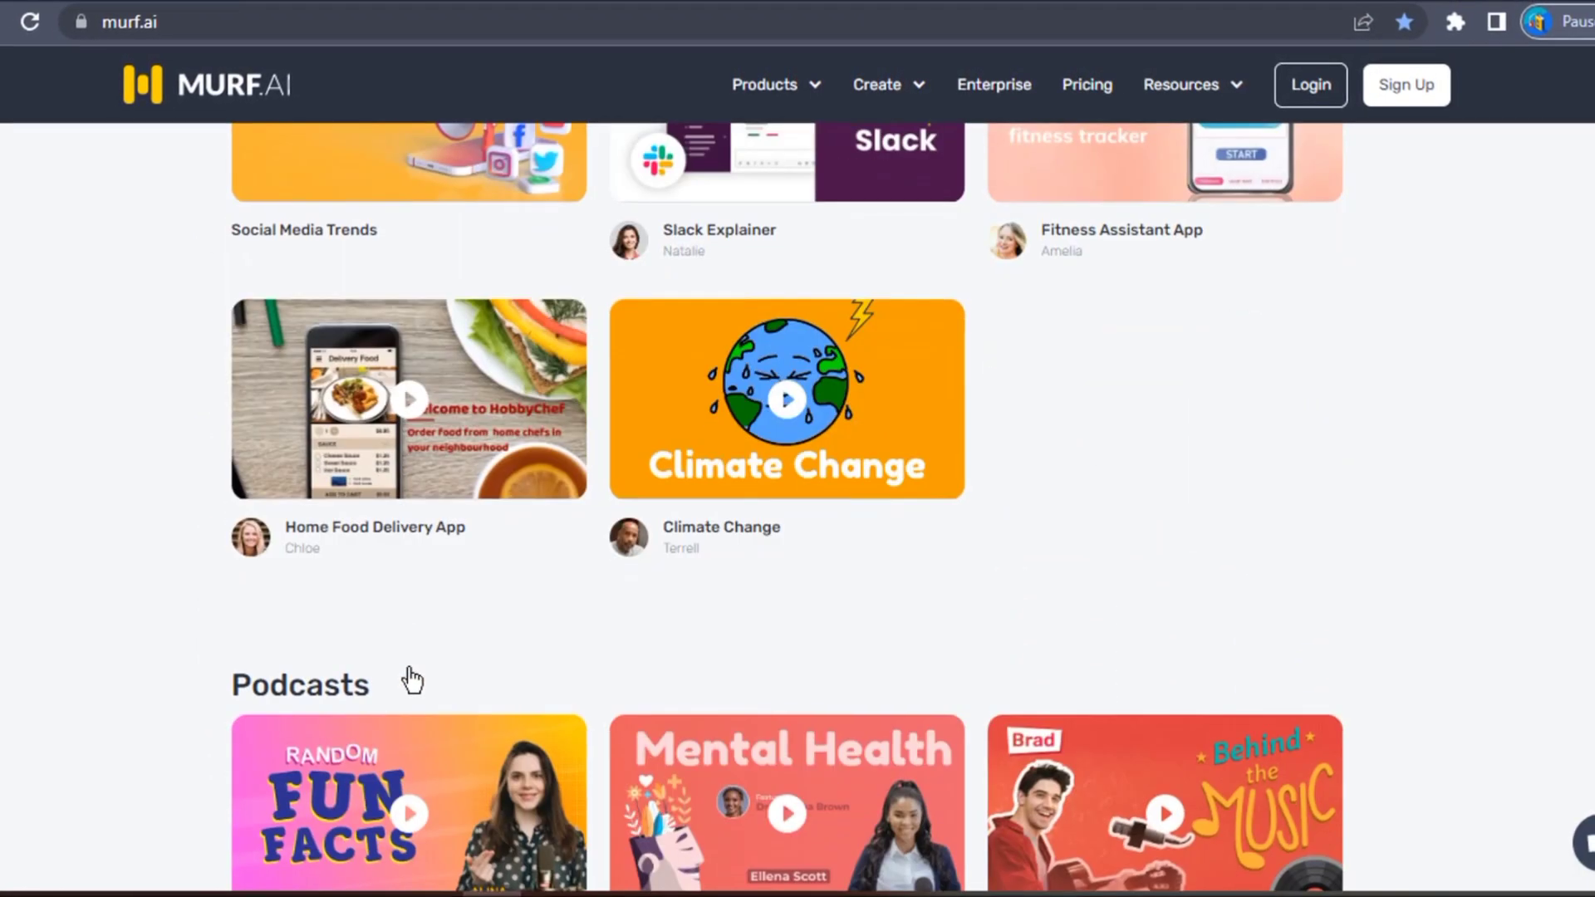
scroll(416, 673, down, 5)
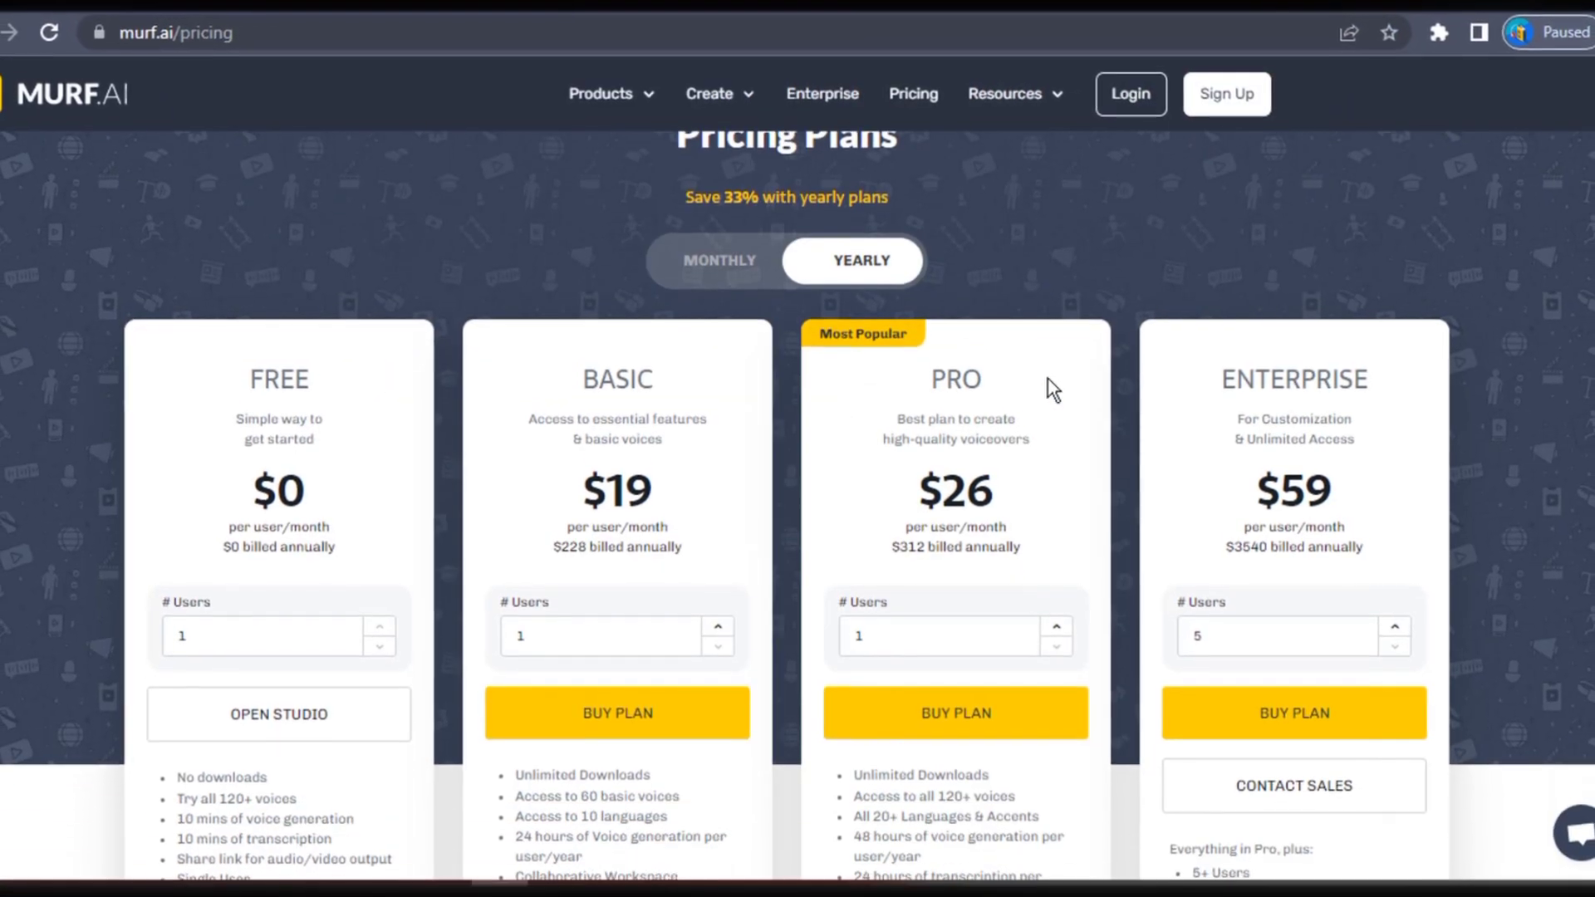
Step: Compare the monthly and yearly prices on the pricing page and review the features included in each plan
scroll(1050, 385, up, 2)
click(724, 319)
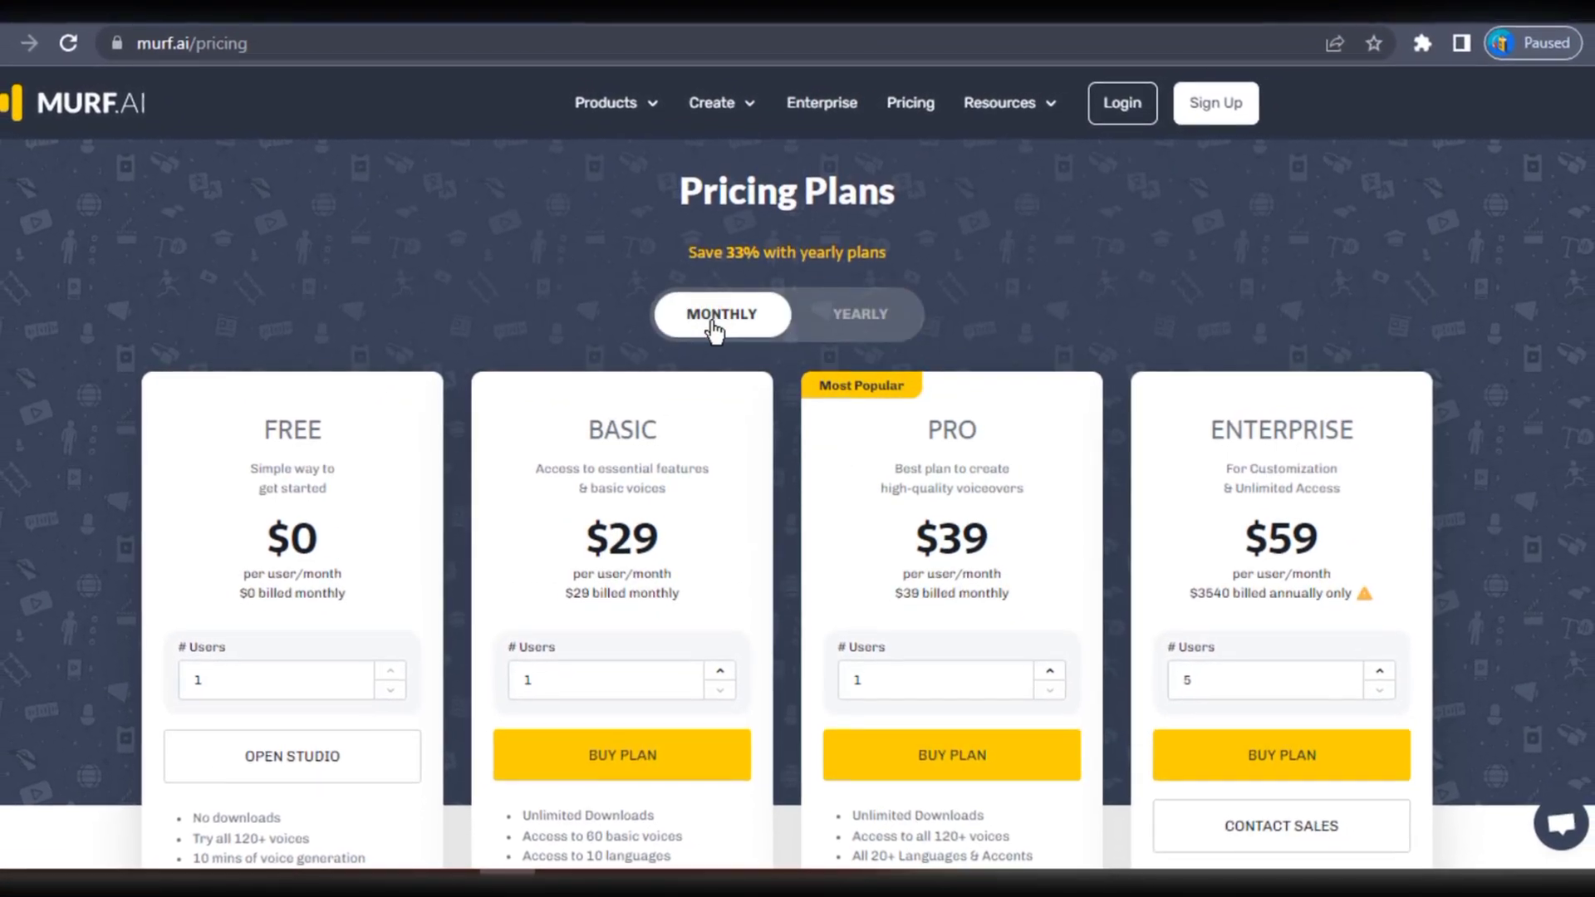
click(846, 326)
scroll(1573, 440, down, 15)
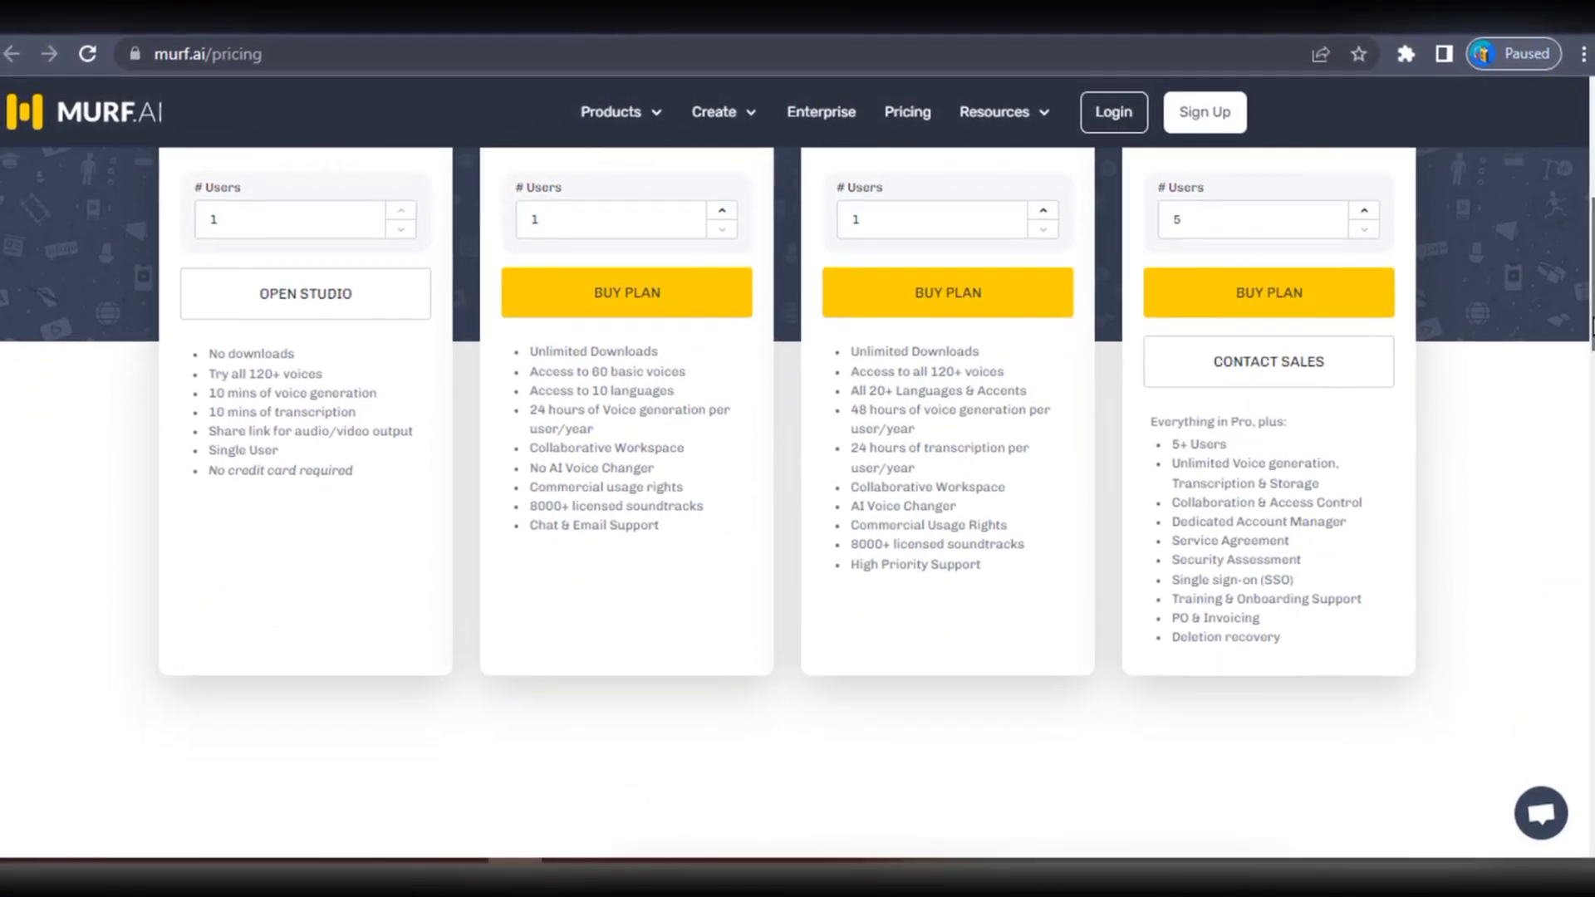
scroll(1573, 439, down, 4)
scroll(1557, 476, up, 12)
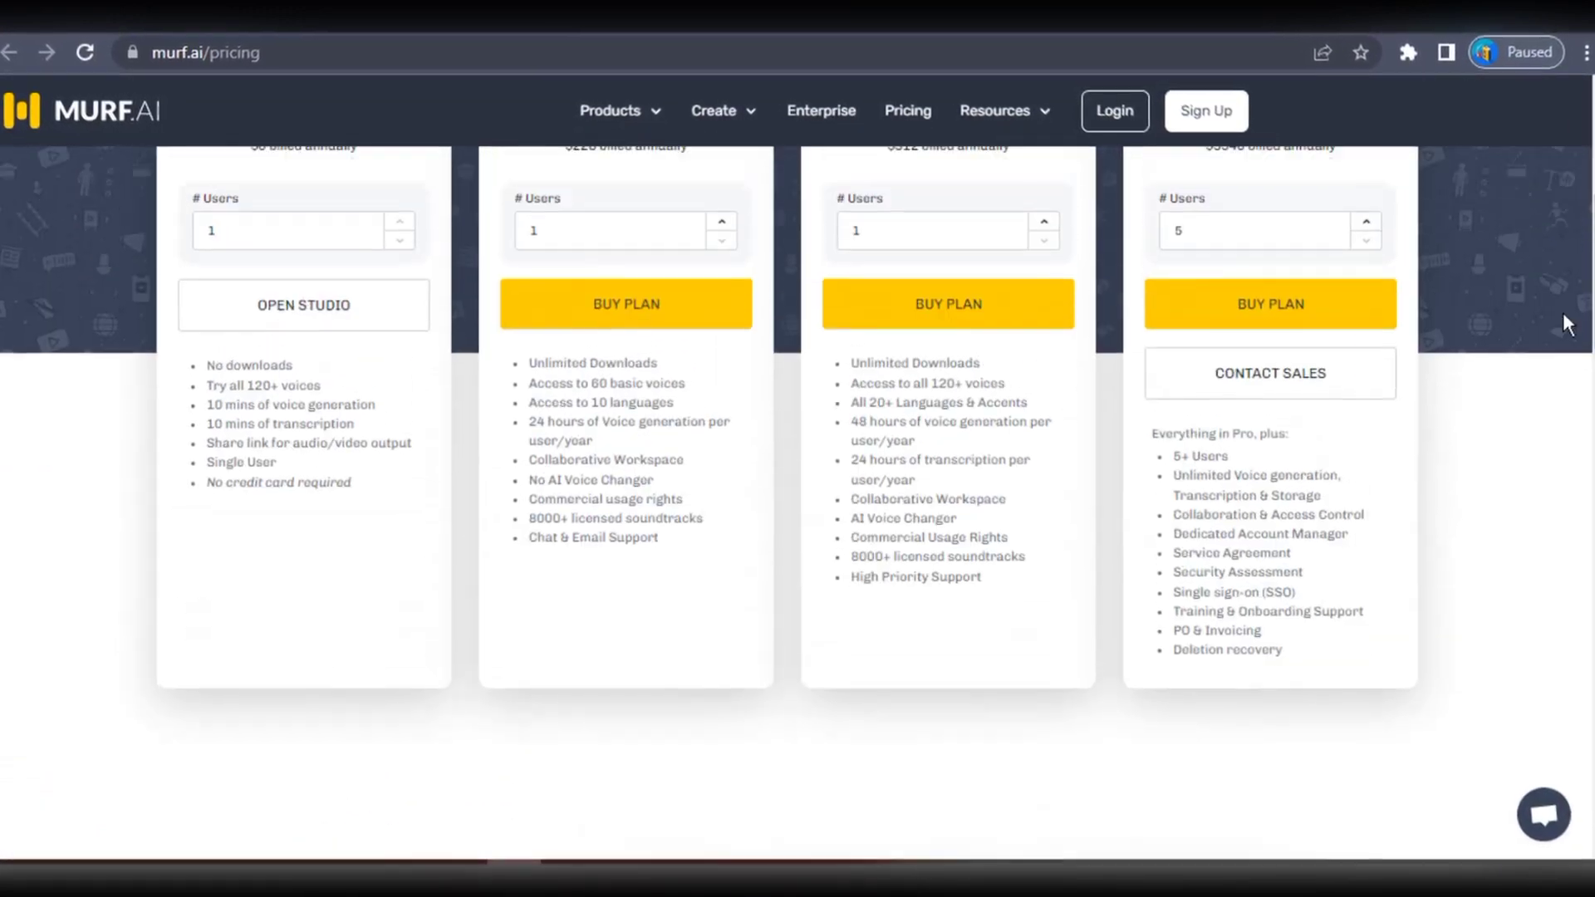
scroll(1563, 314, up, 4)
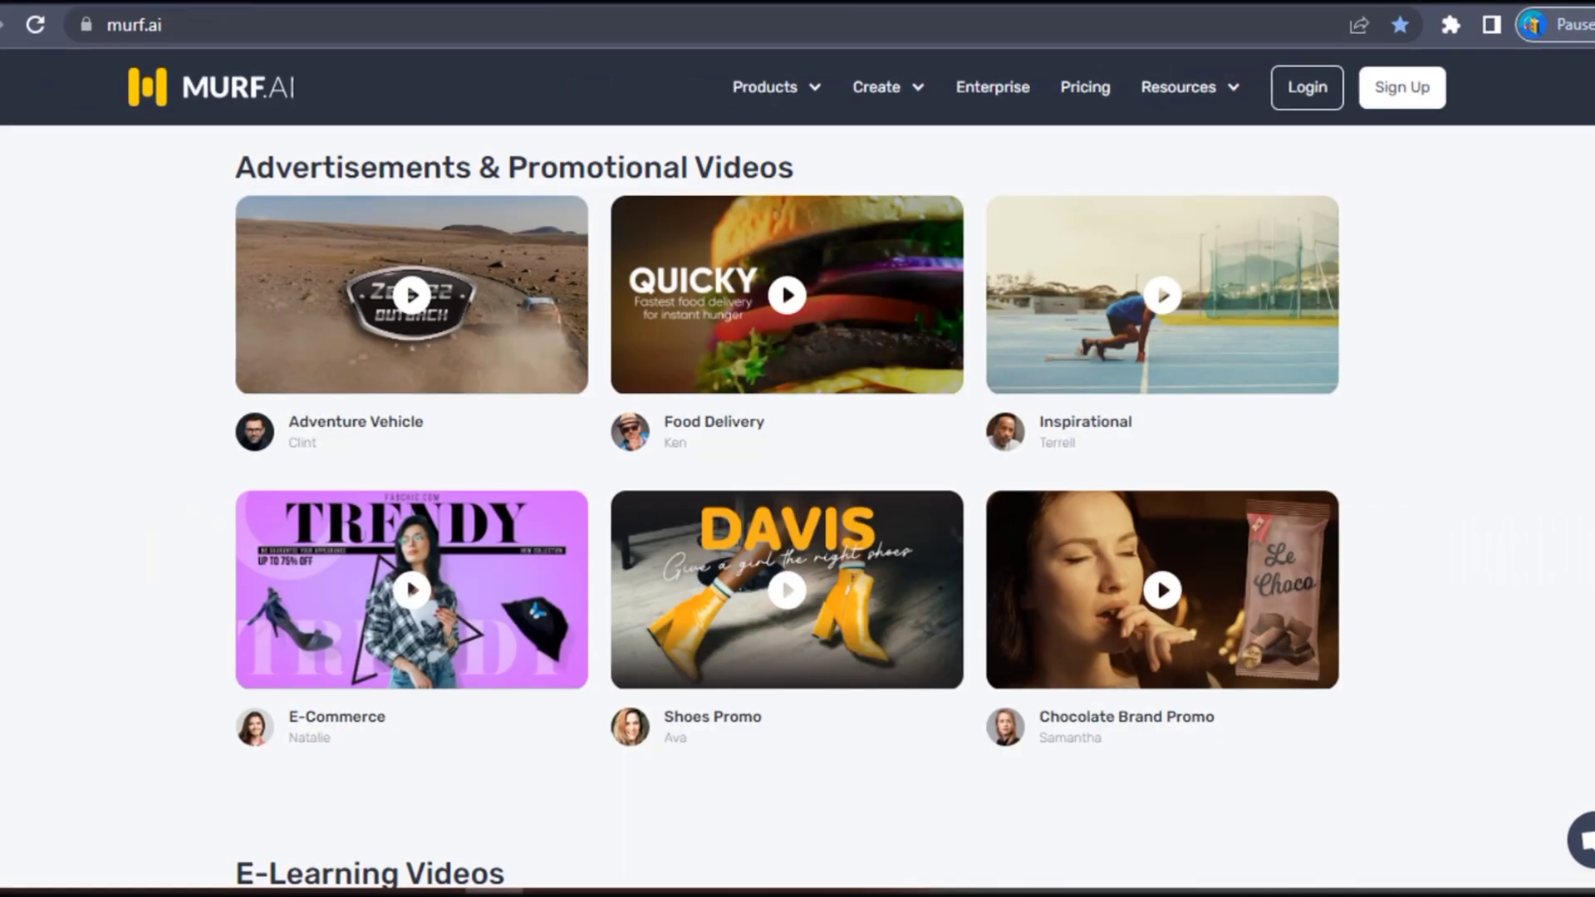
Step: Look through the homepage's e-learning and explainer samples, customer testimonials, award badges and studio introduction
scroll(799, 500, down, 4)
scroll(798, 499, down, 15)
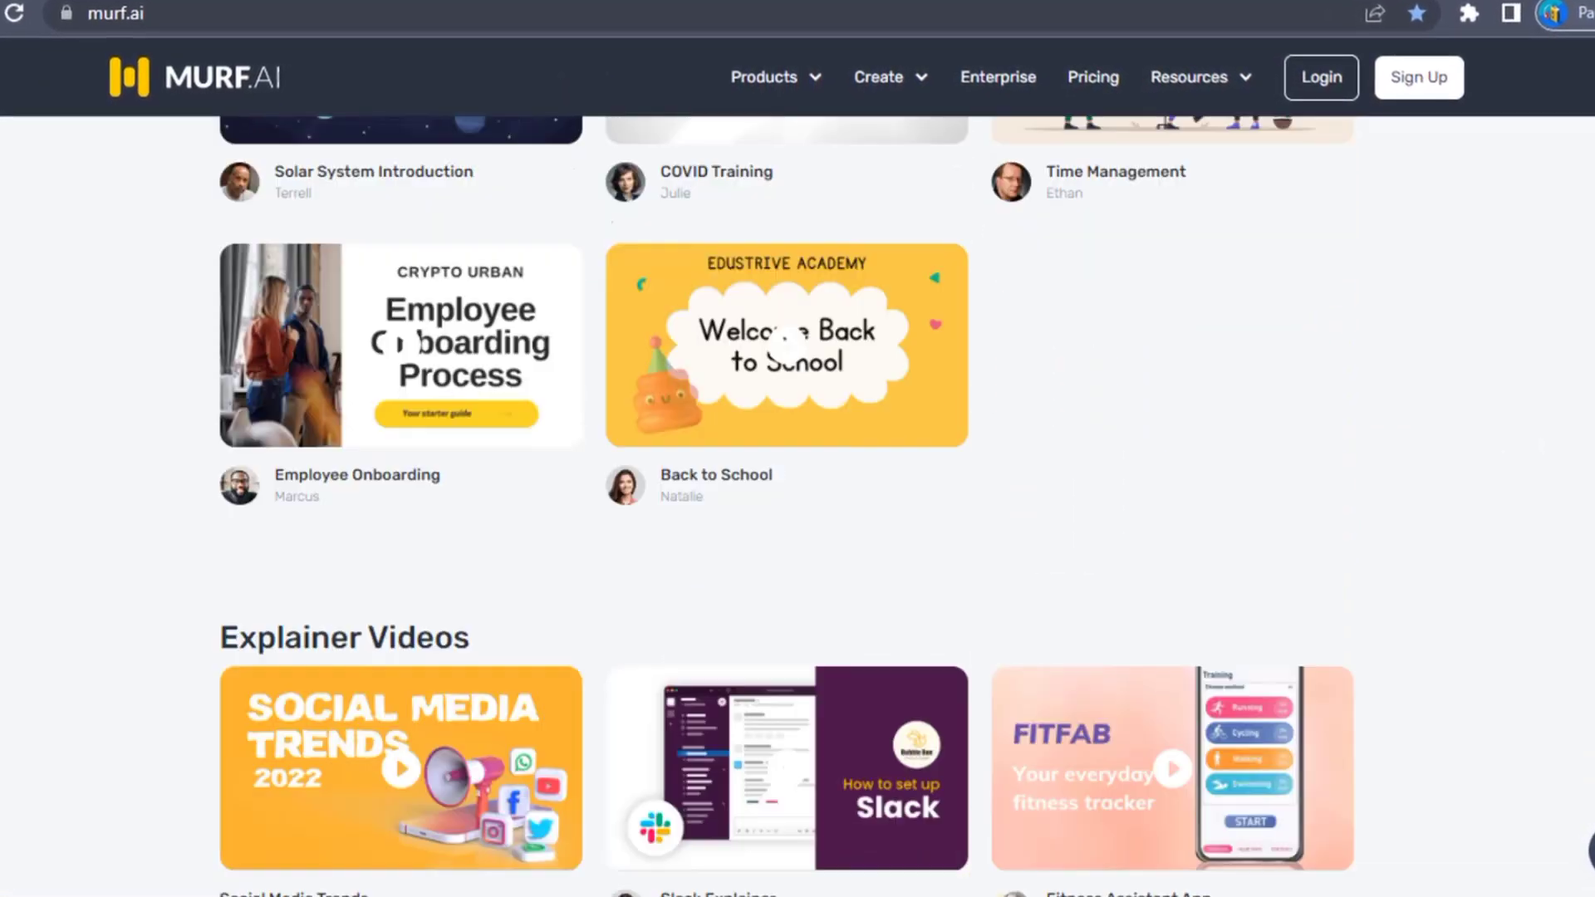
scroll(797, 498, down, 6)
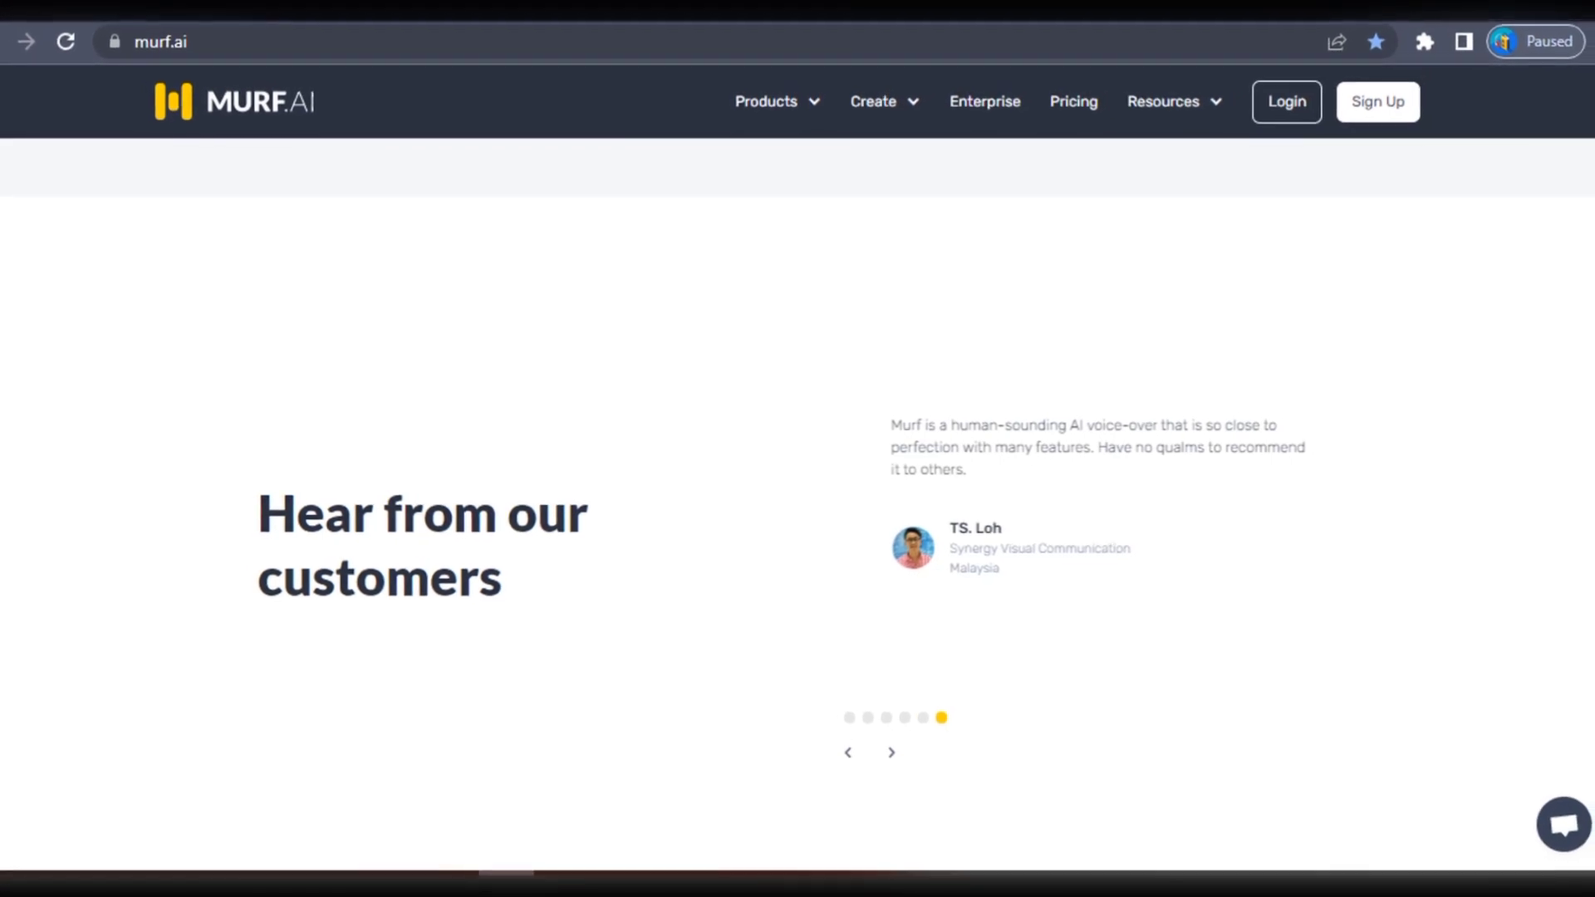
drag(1587, 532, 544, 49)
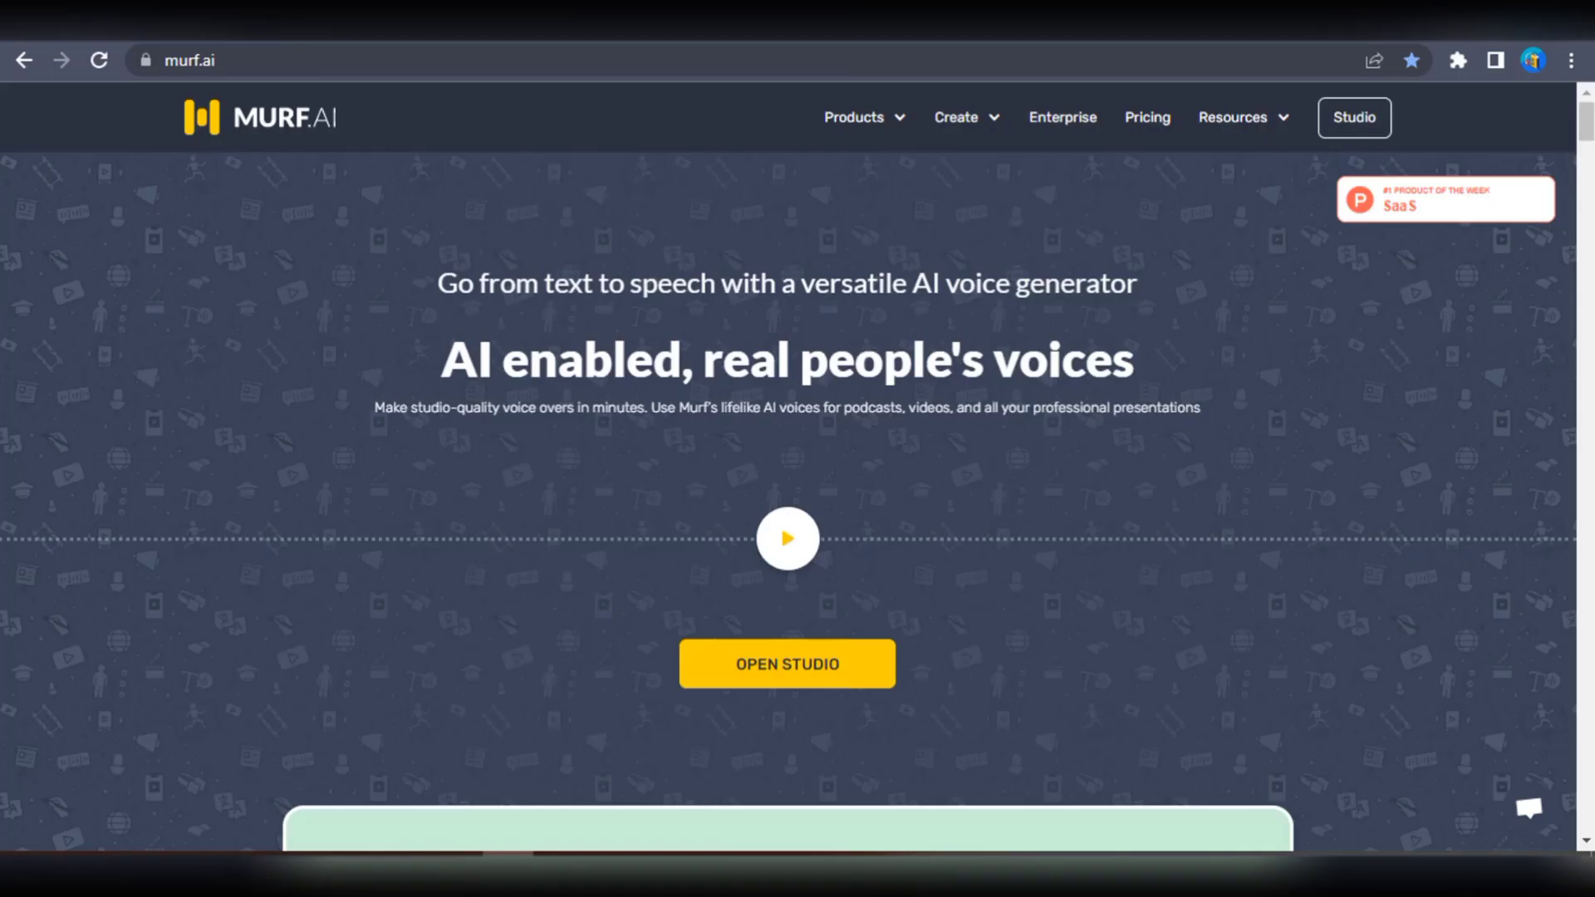
scroll(396, 329, down, 12)
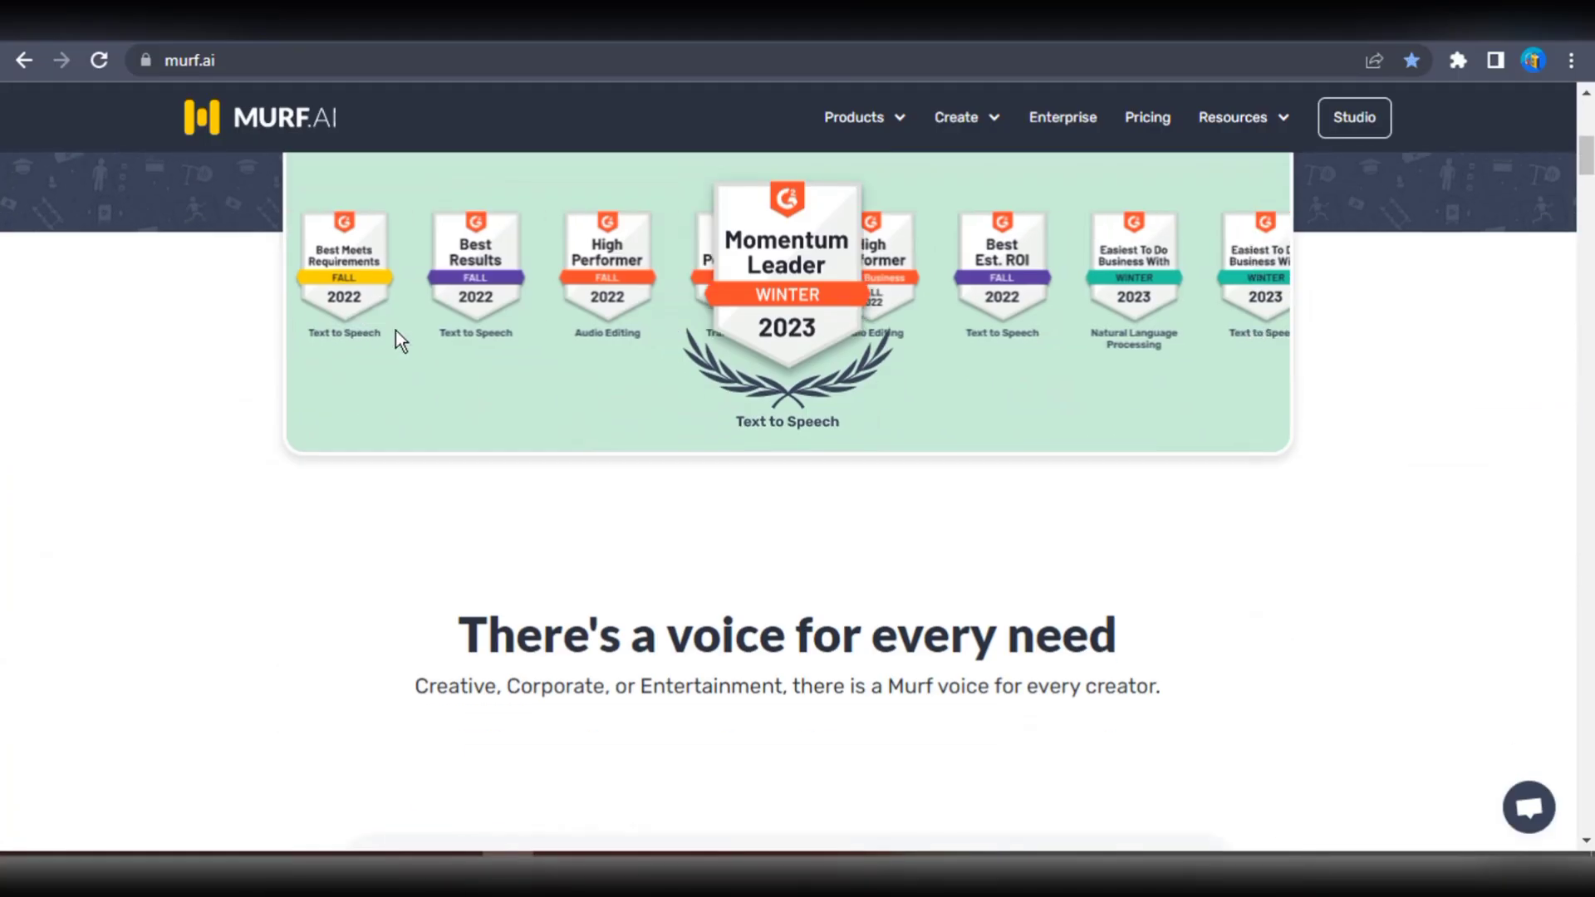
scroll(395, 331, down, 10)
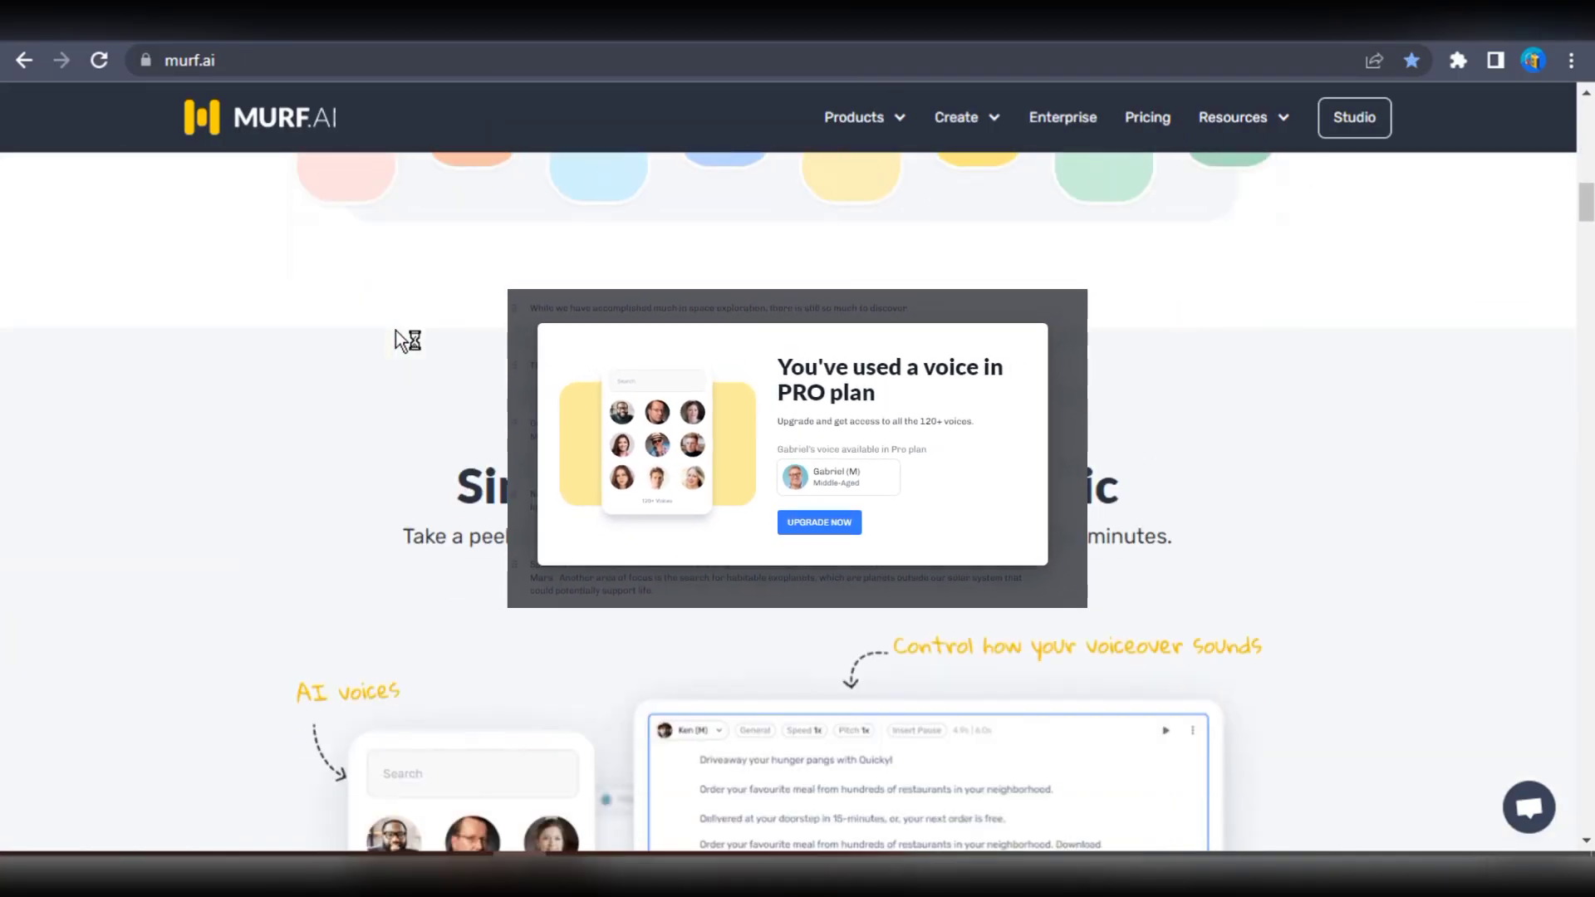
scroll(394, 330, down, 10)
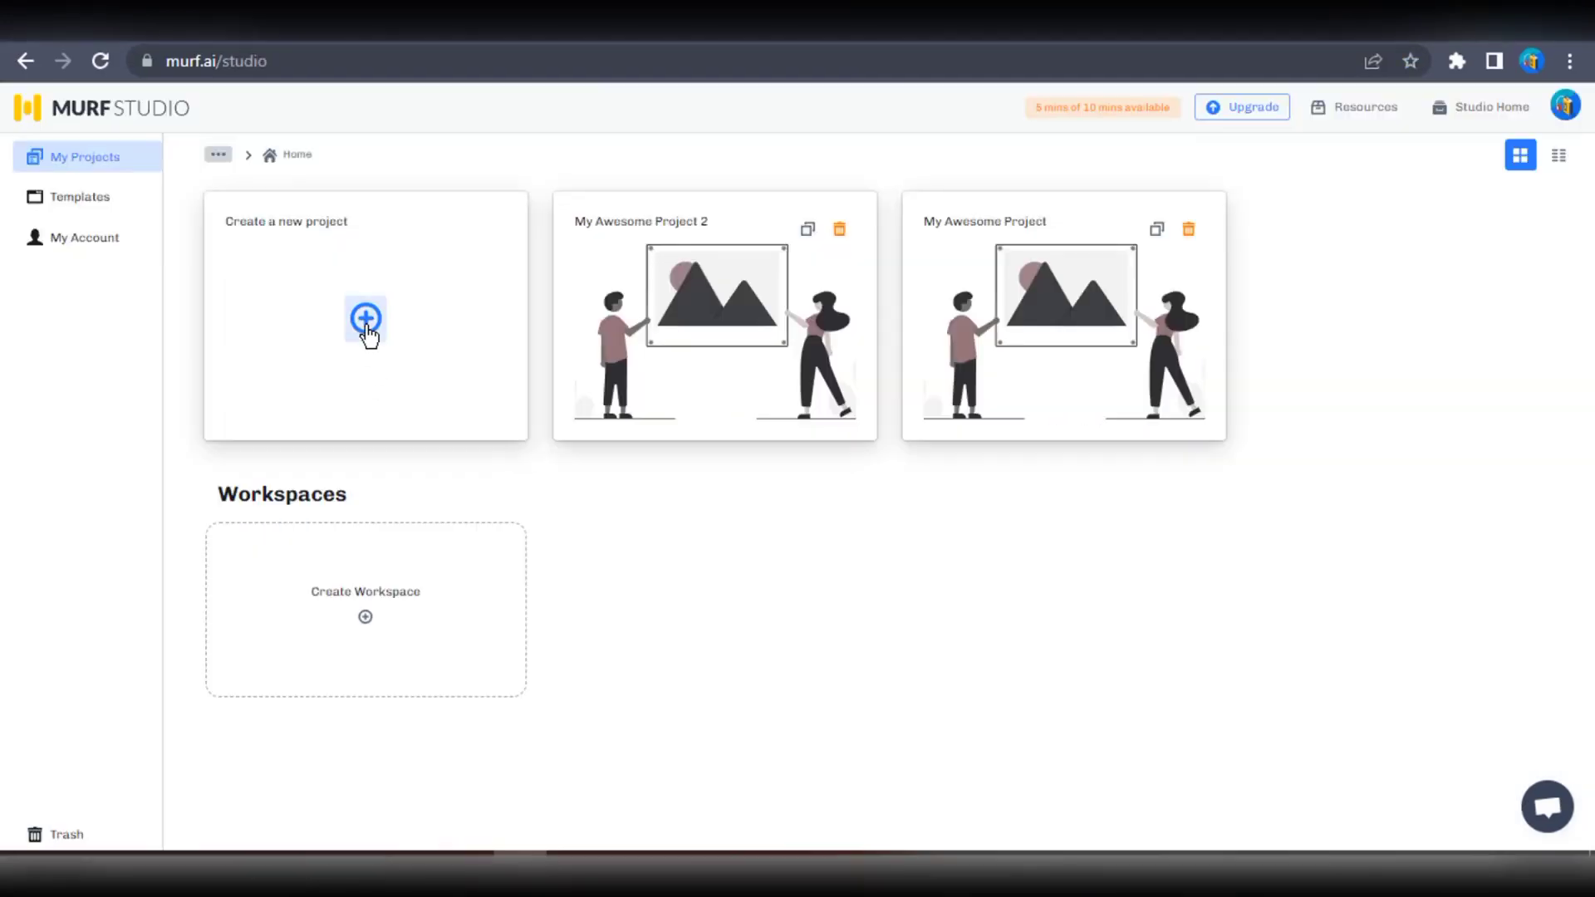
Step: Create a new project in Murf Studio titled "Space Exploration Video"
click(364, 319)
click(581, 281)
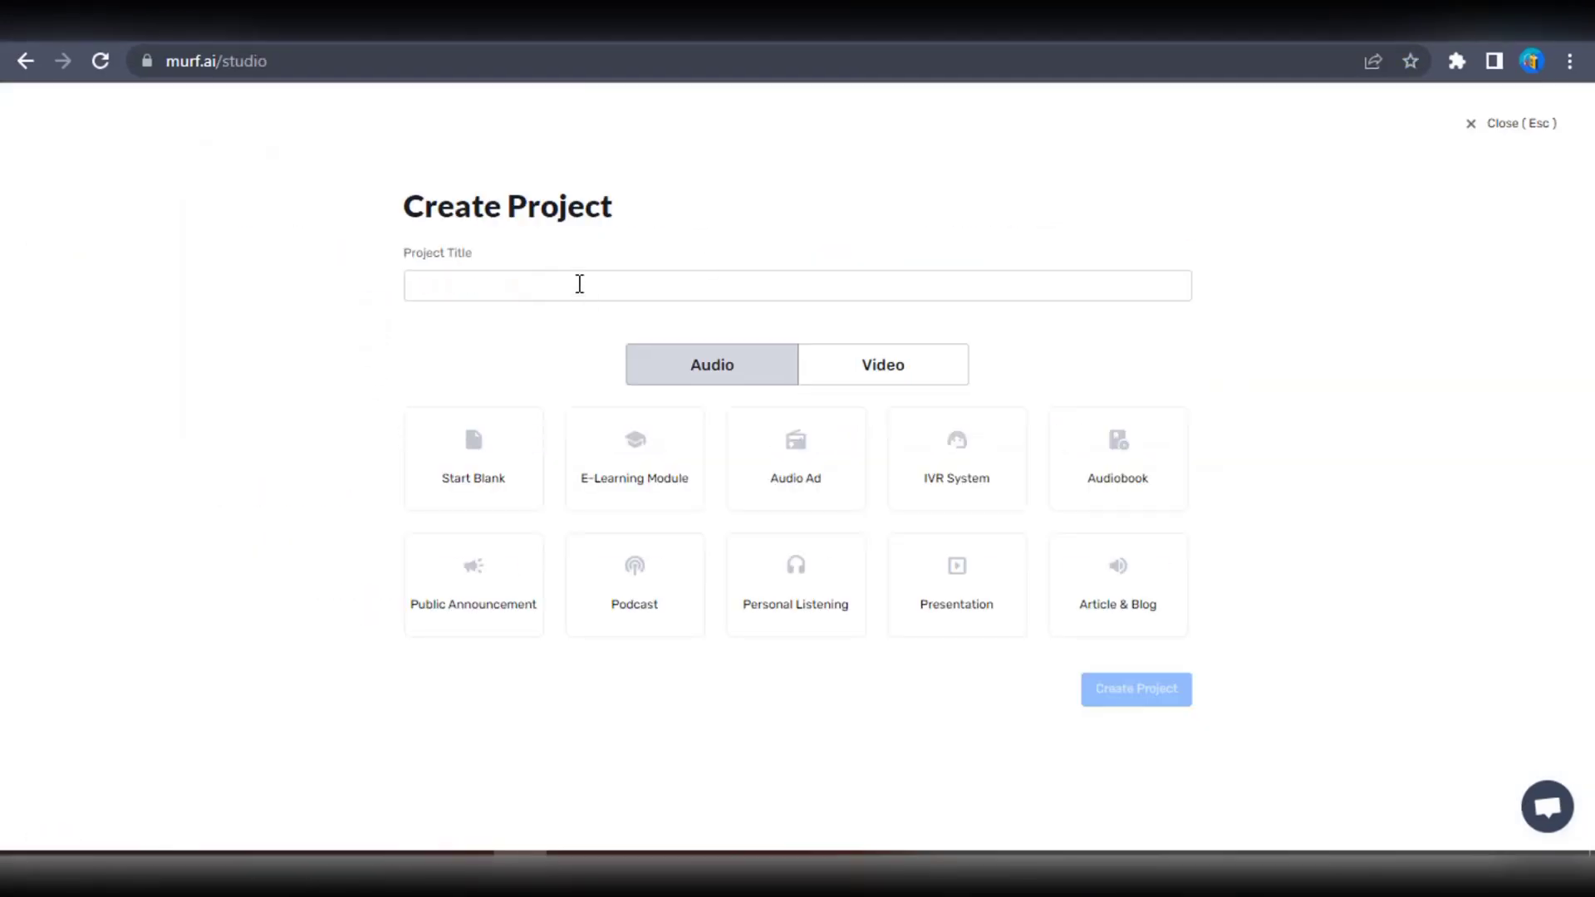
text(Space Exploration Video)
click(1142, 695)
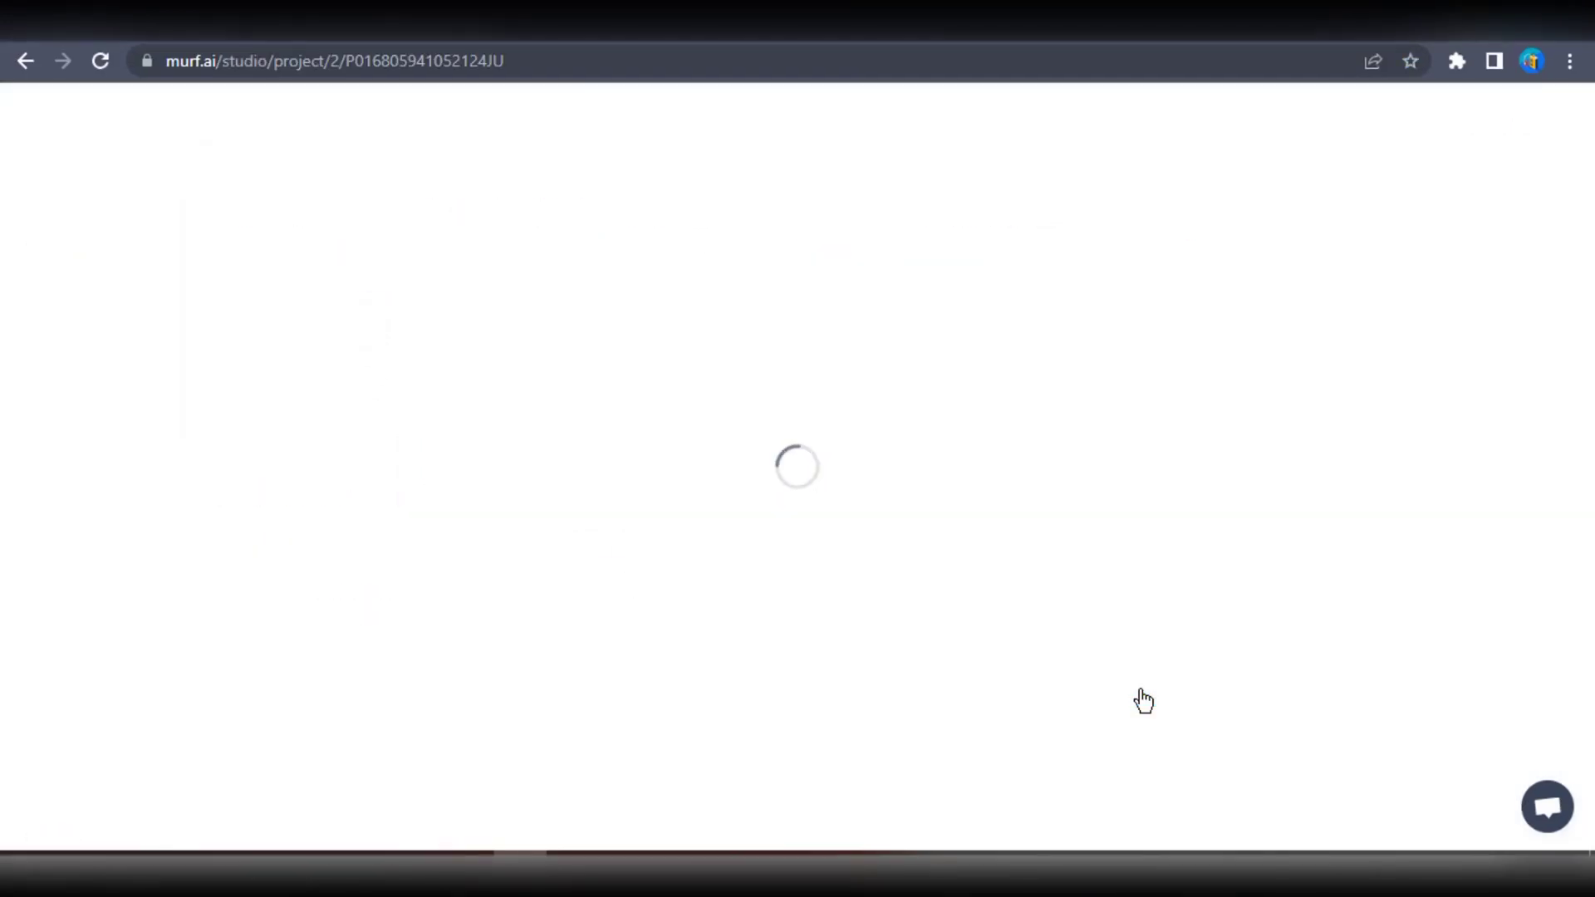
Step: Open the voice selection for the project and play the samples of the Clint, Alicia, Carter and Cooper voices
click(30, 193)
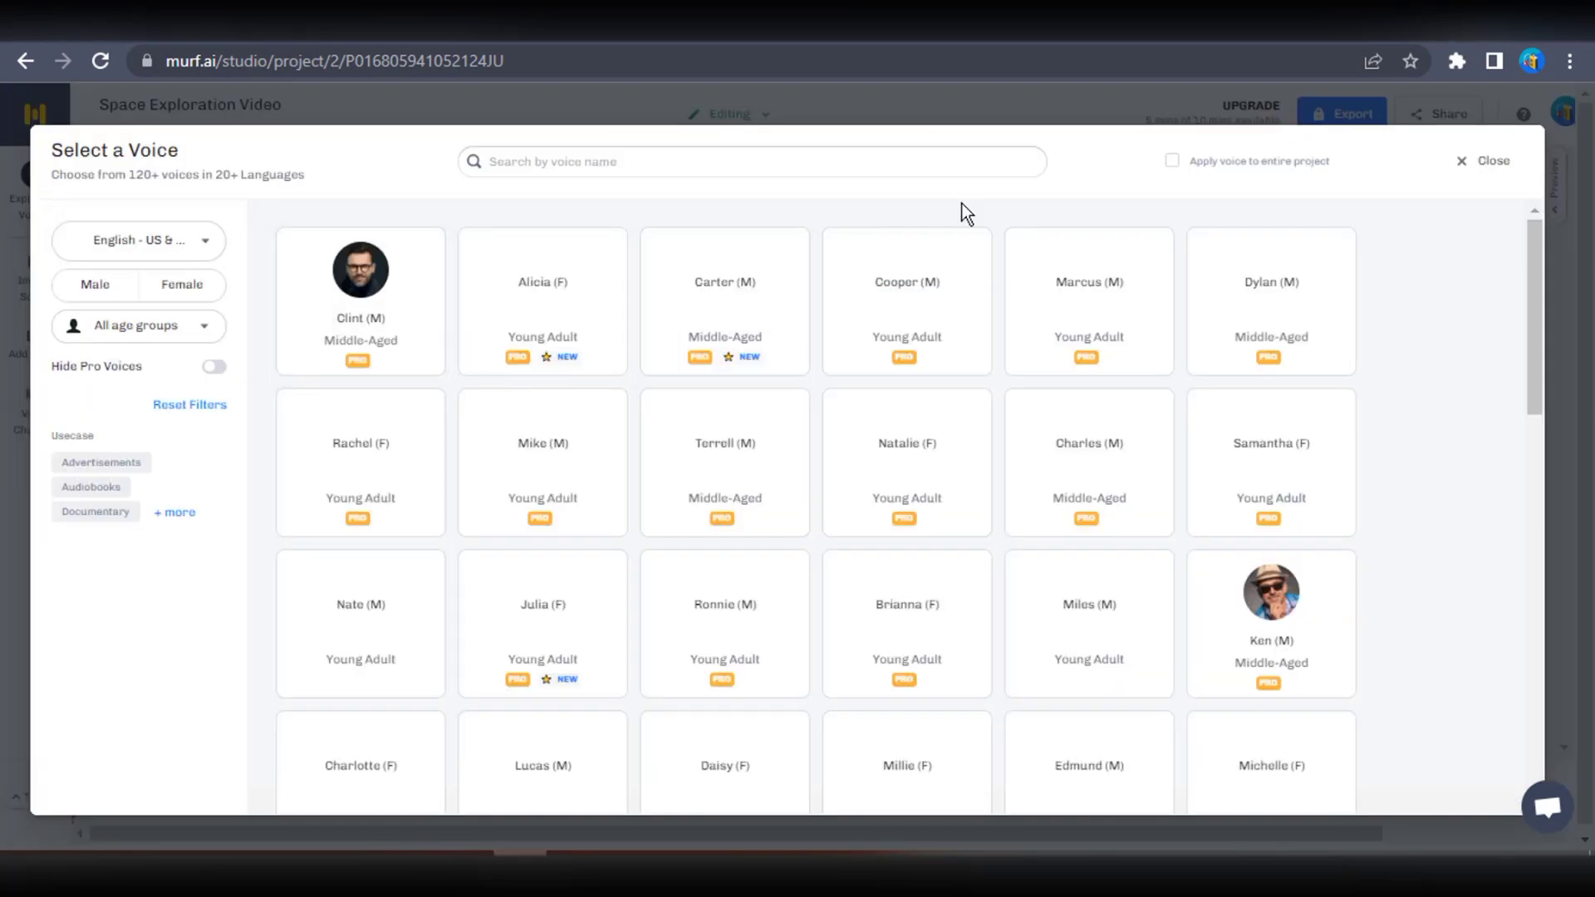
click(300, 351)
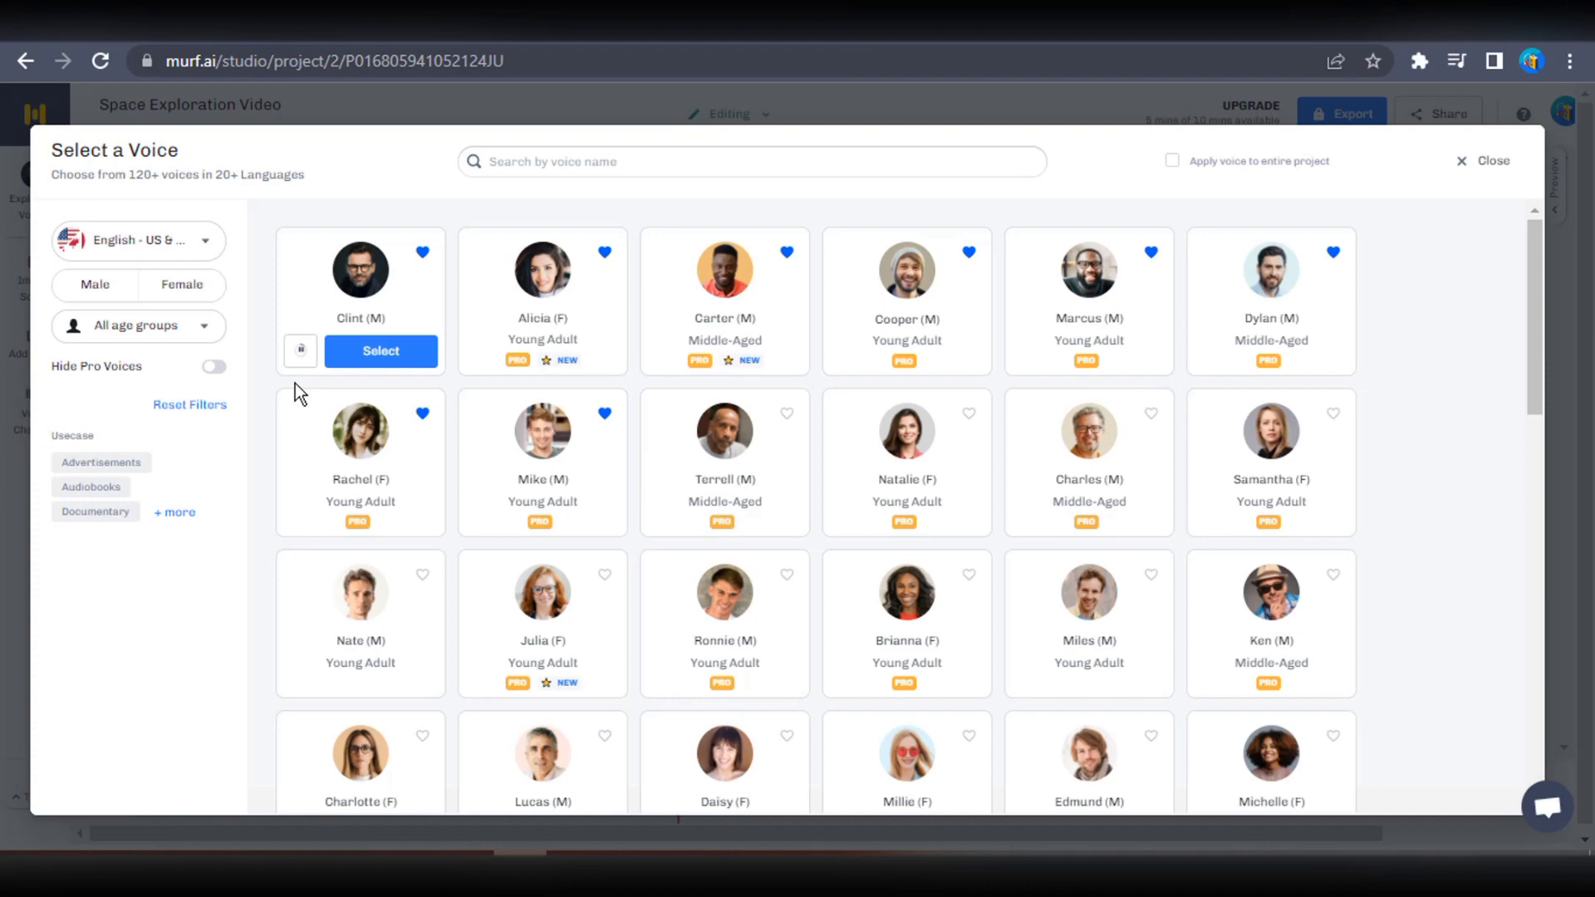
key(XF86AudioLowerVolume)
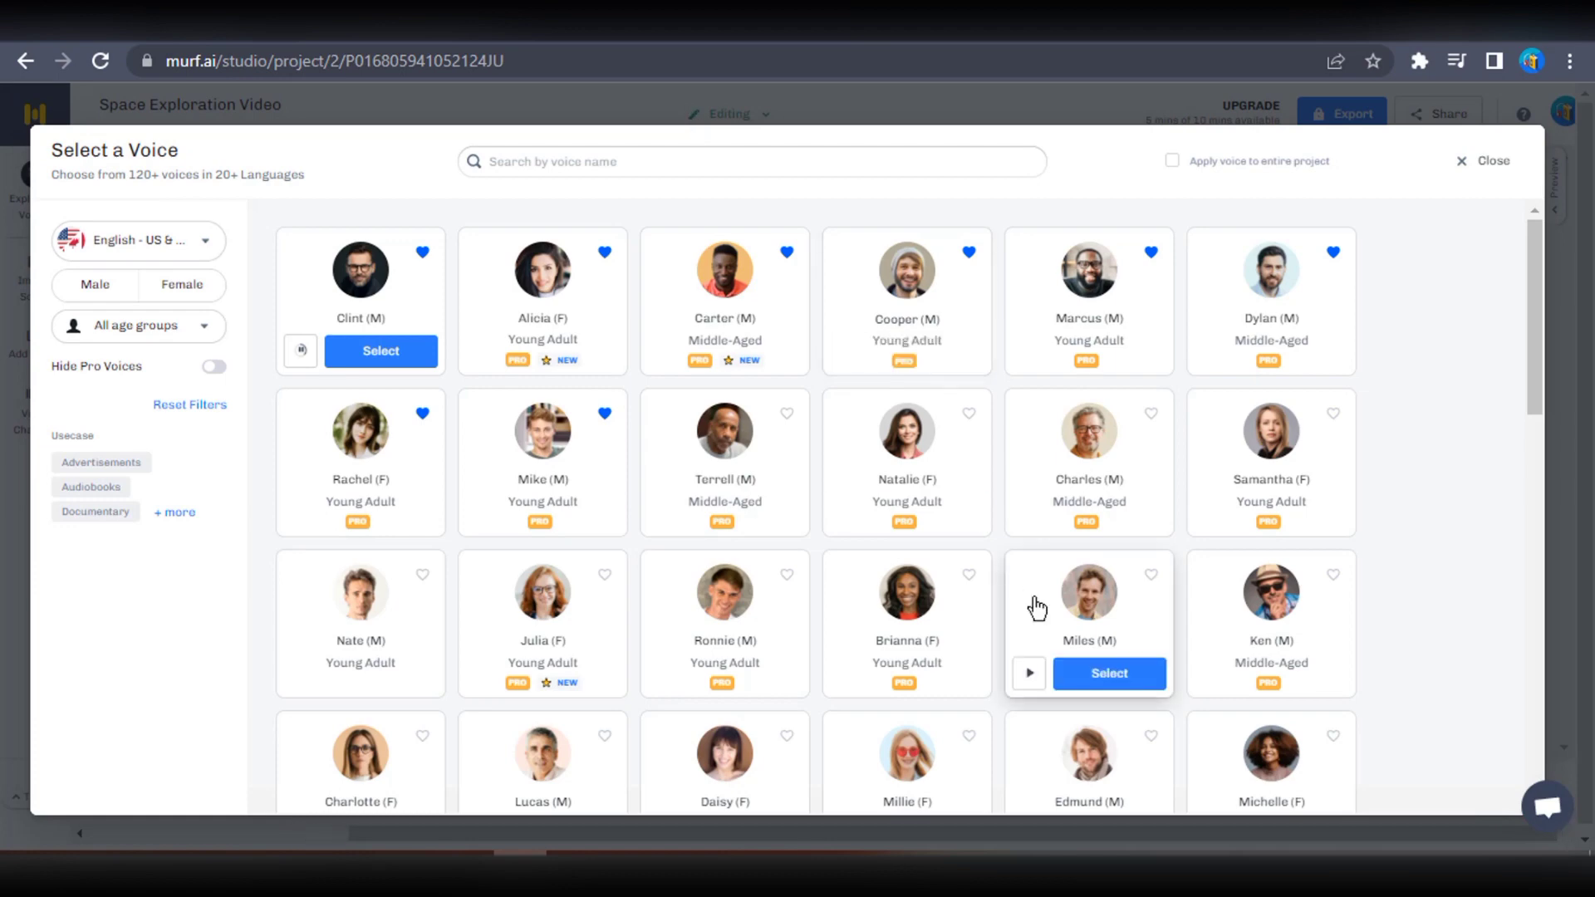
mouse_move(899, 512)
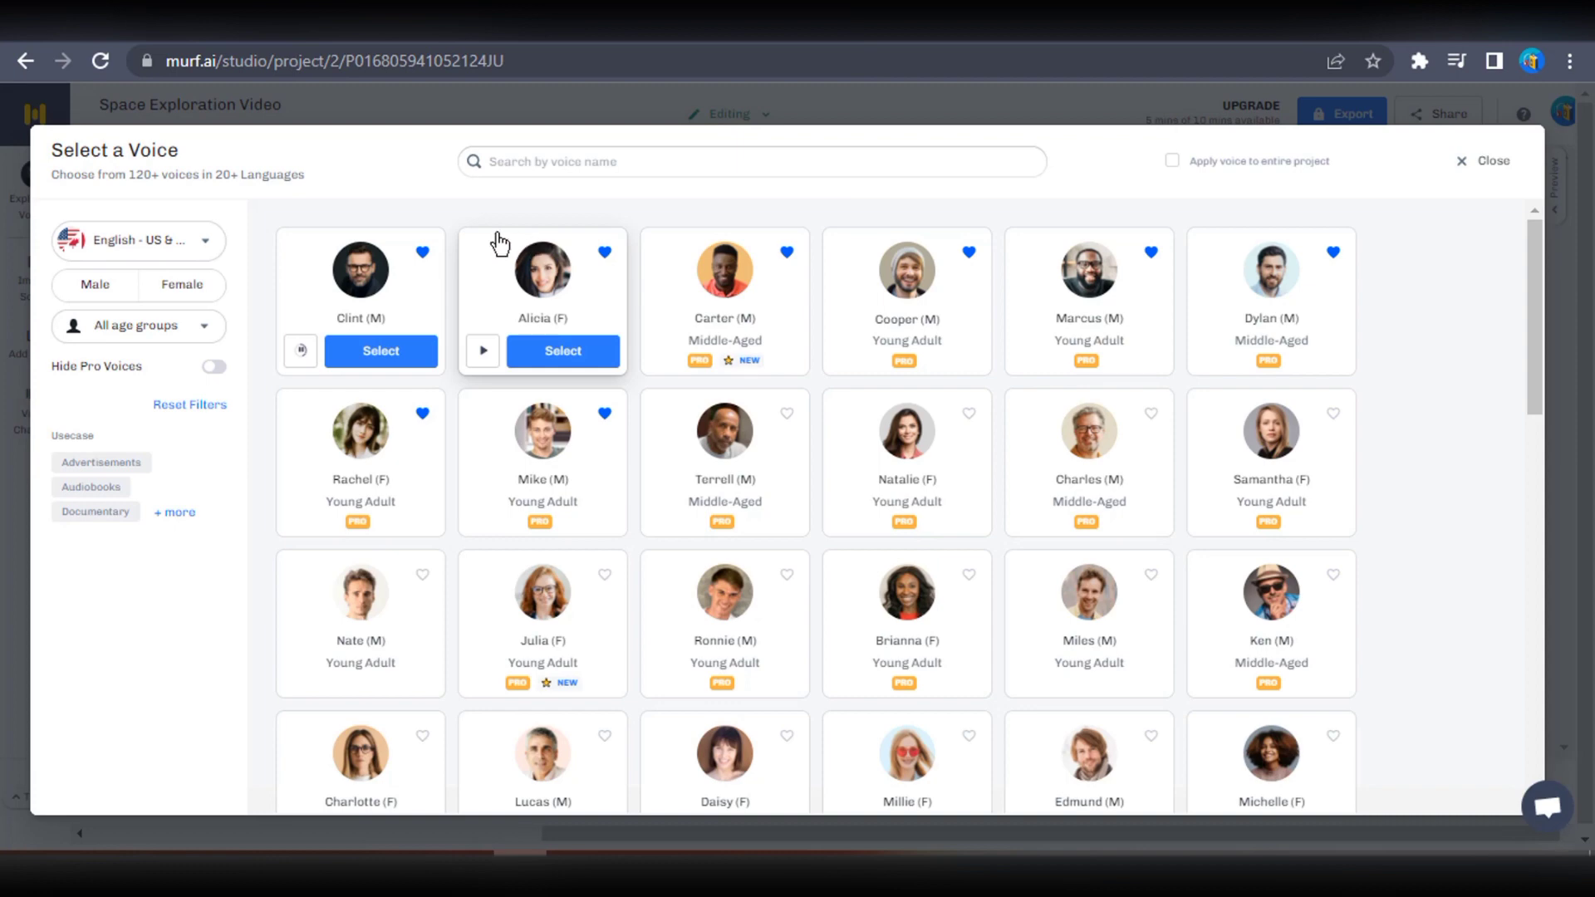
click(483, 353)
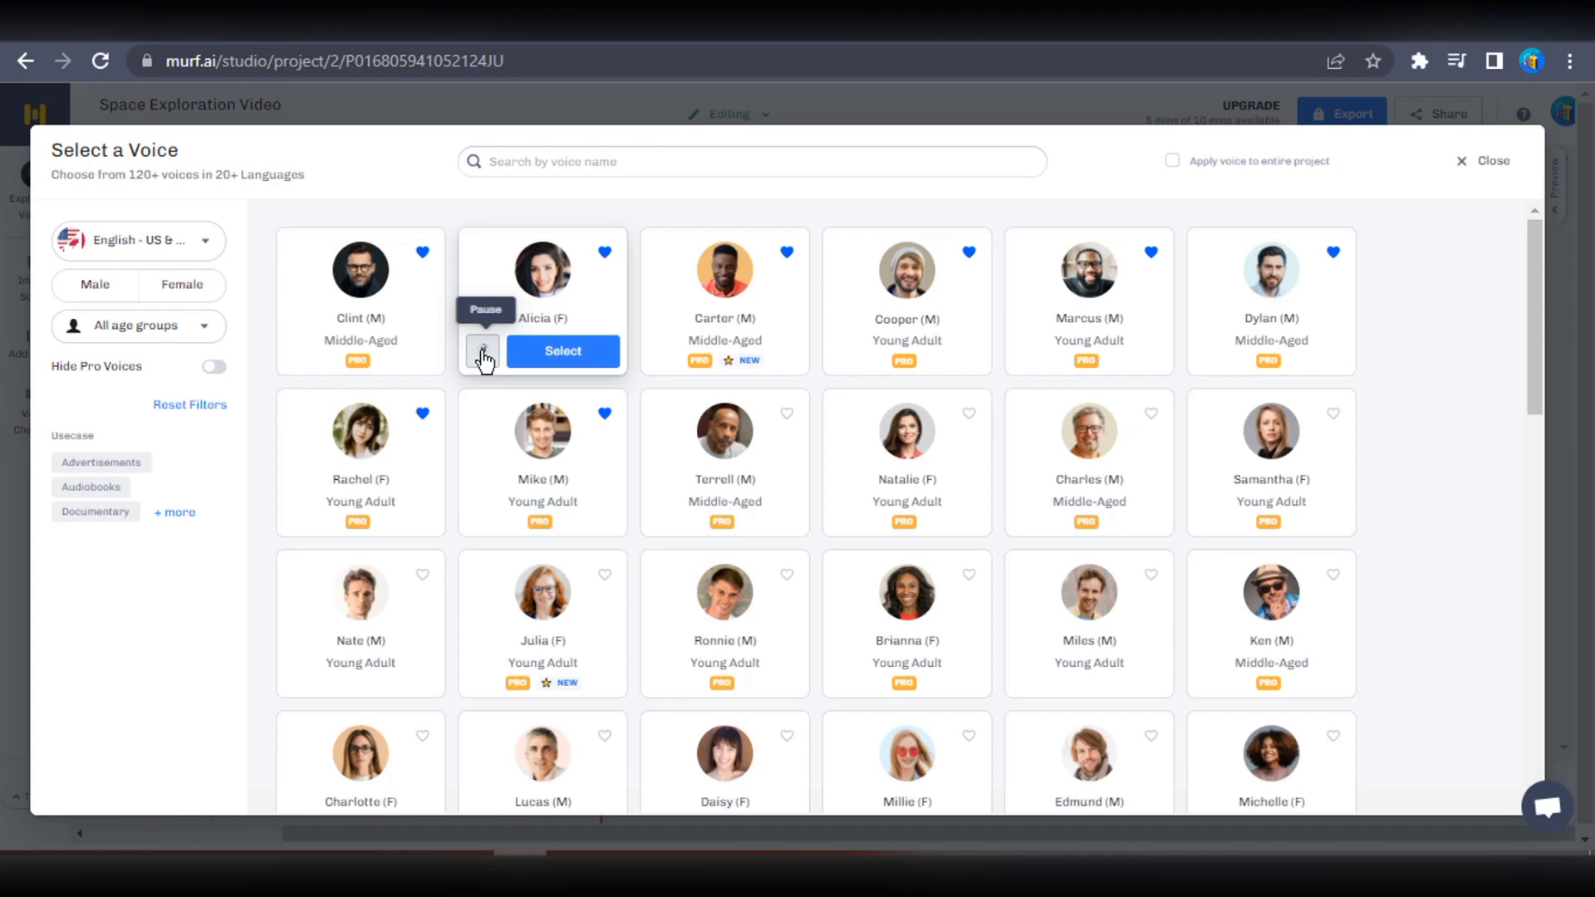
click(666, 353)
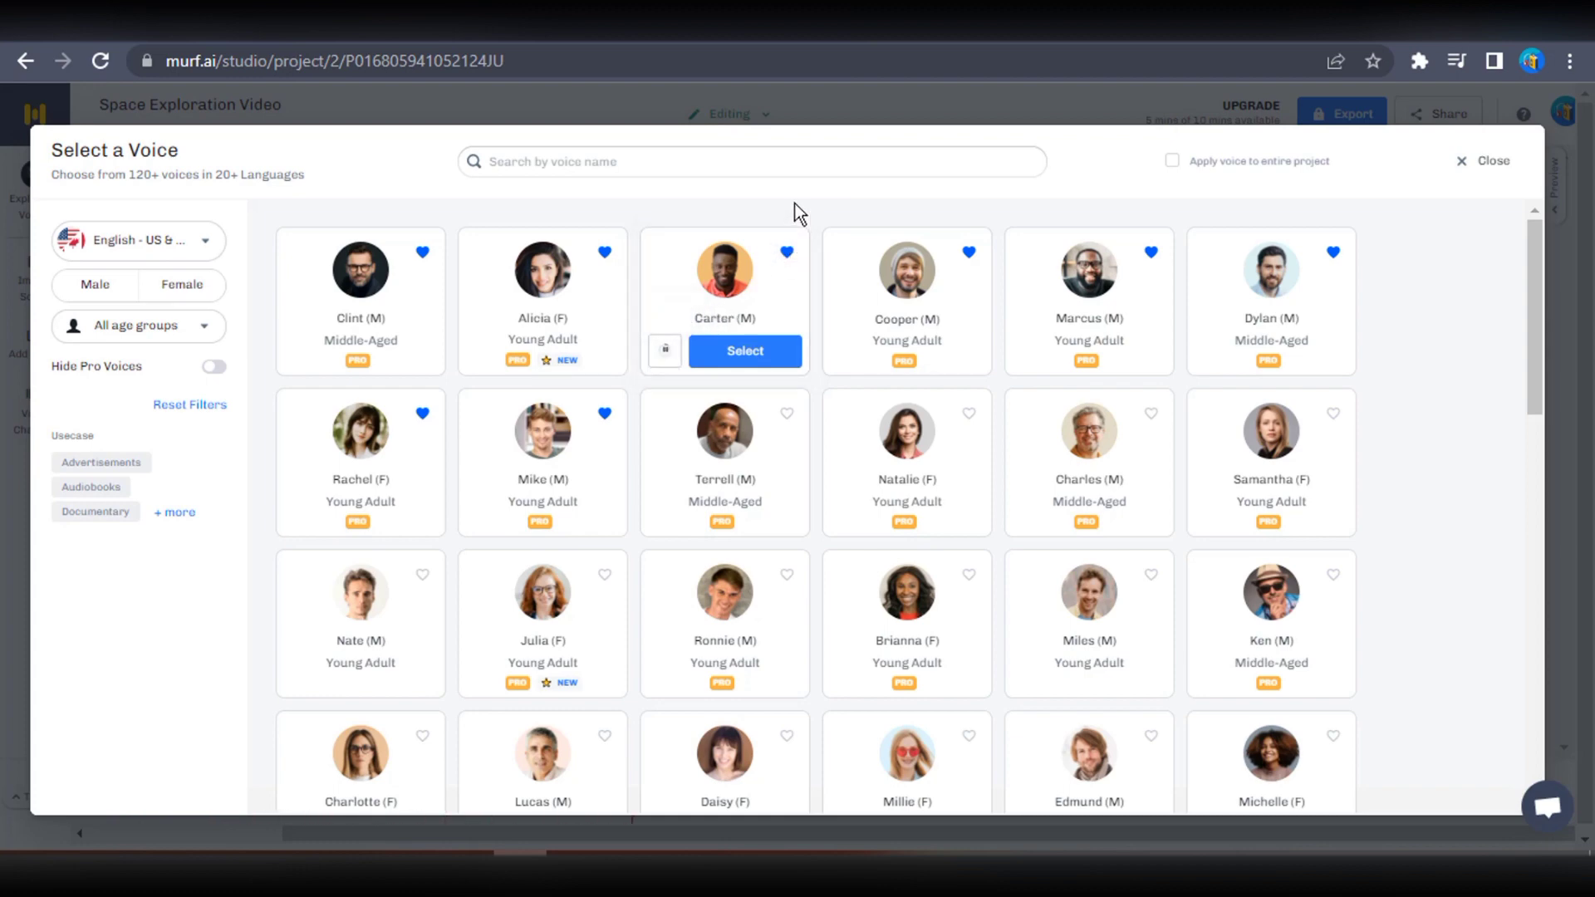
click(848, 351)
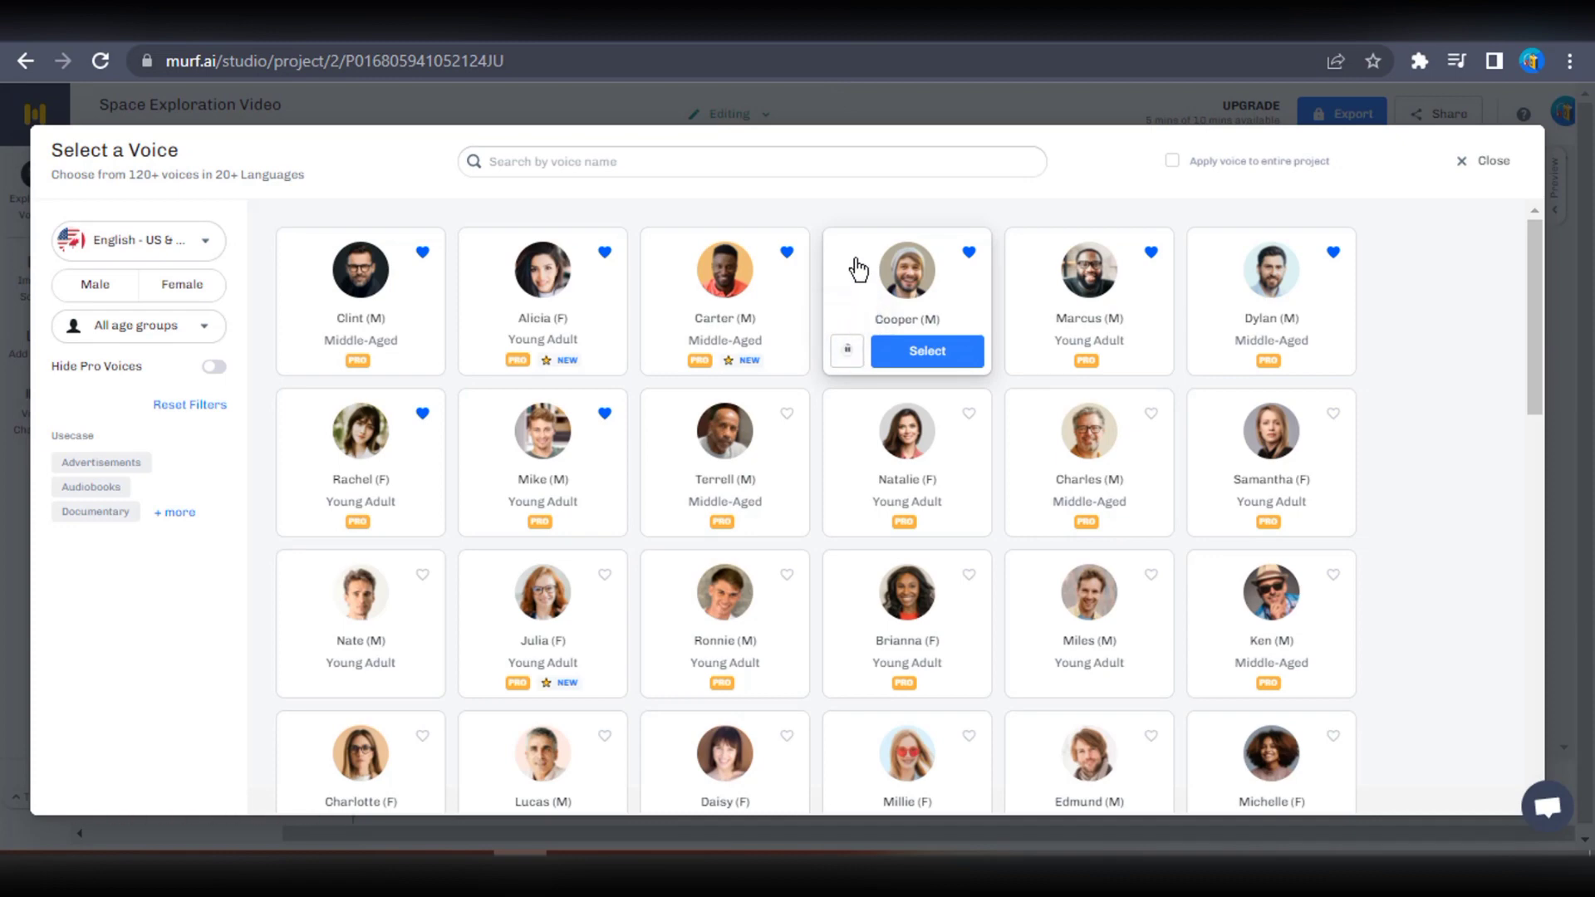
Step: Play the samples of the English - UK voices Gabriel, Hugh, Jaxon, Ruby and Bella
scroll(664, 391, down, 10)
click(483, 507)
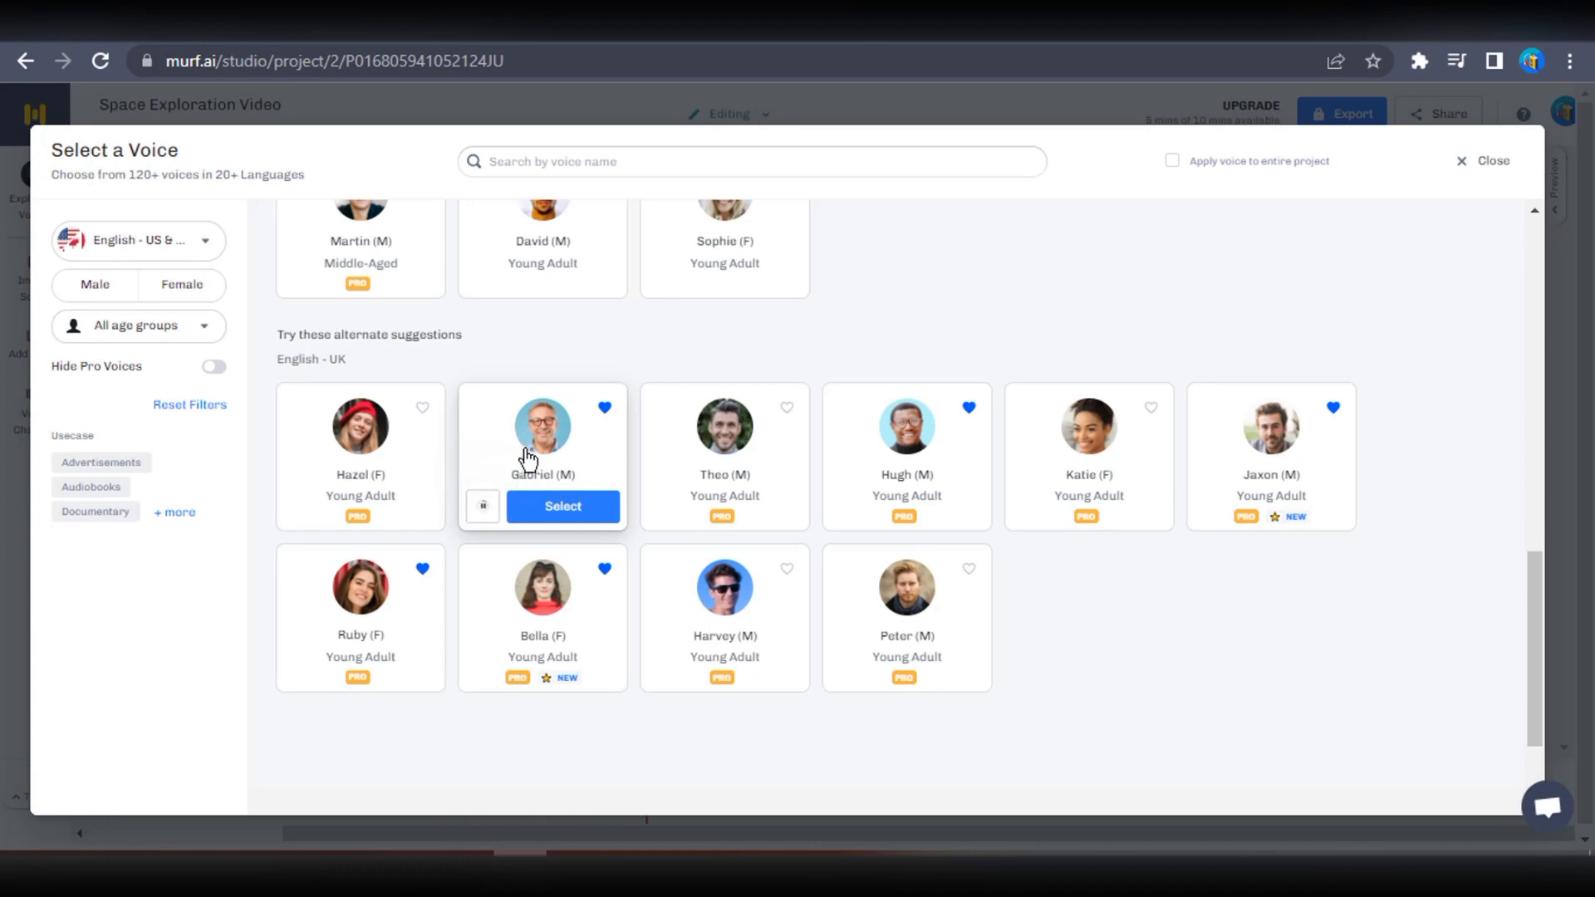
click(846, 506)
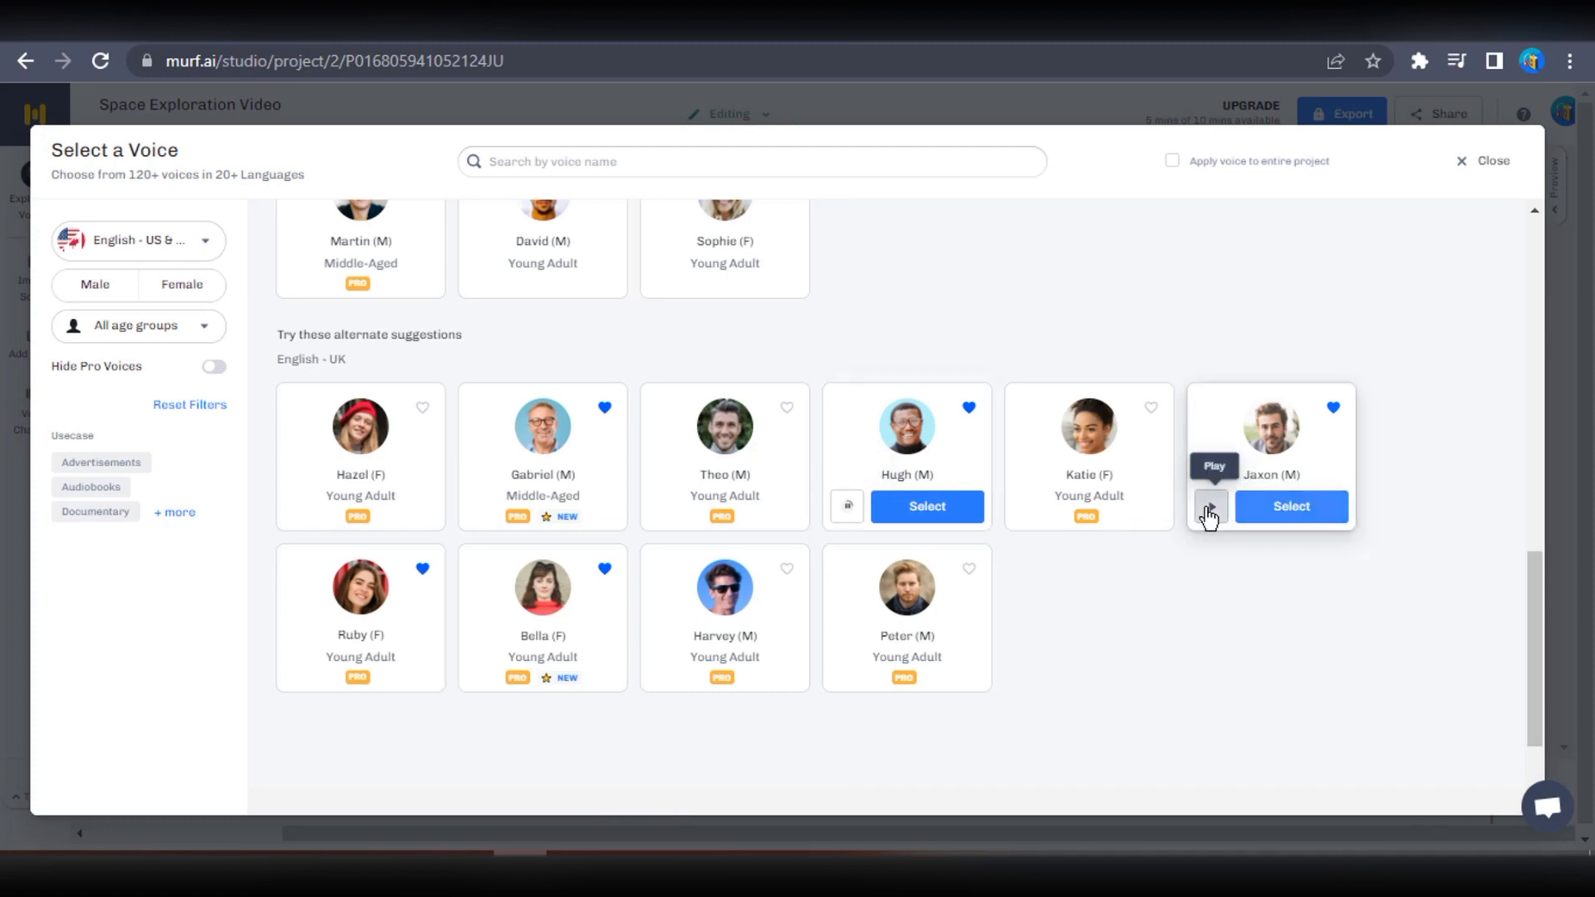
click(1209, 508)
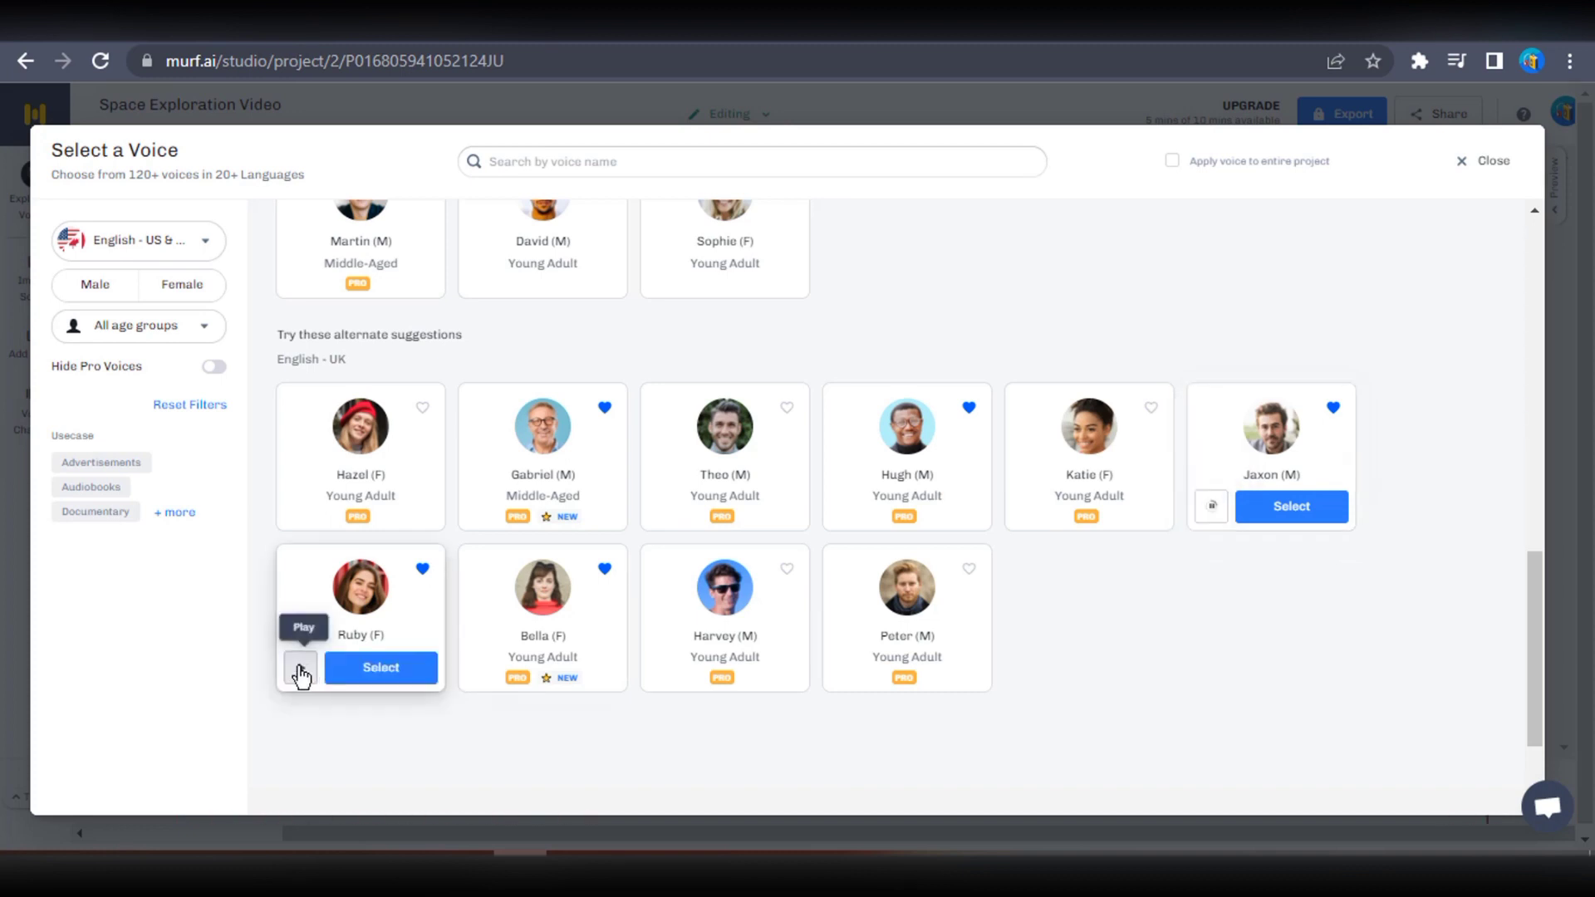
click(301, 670)
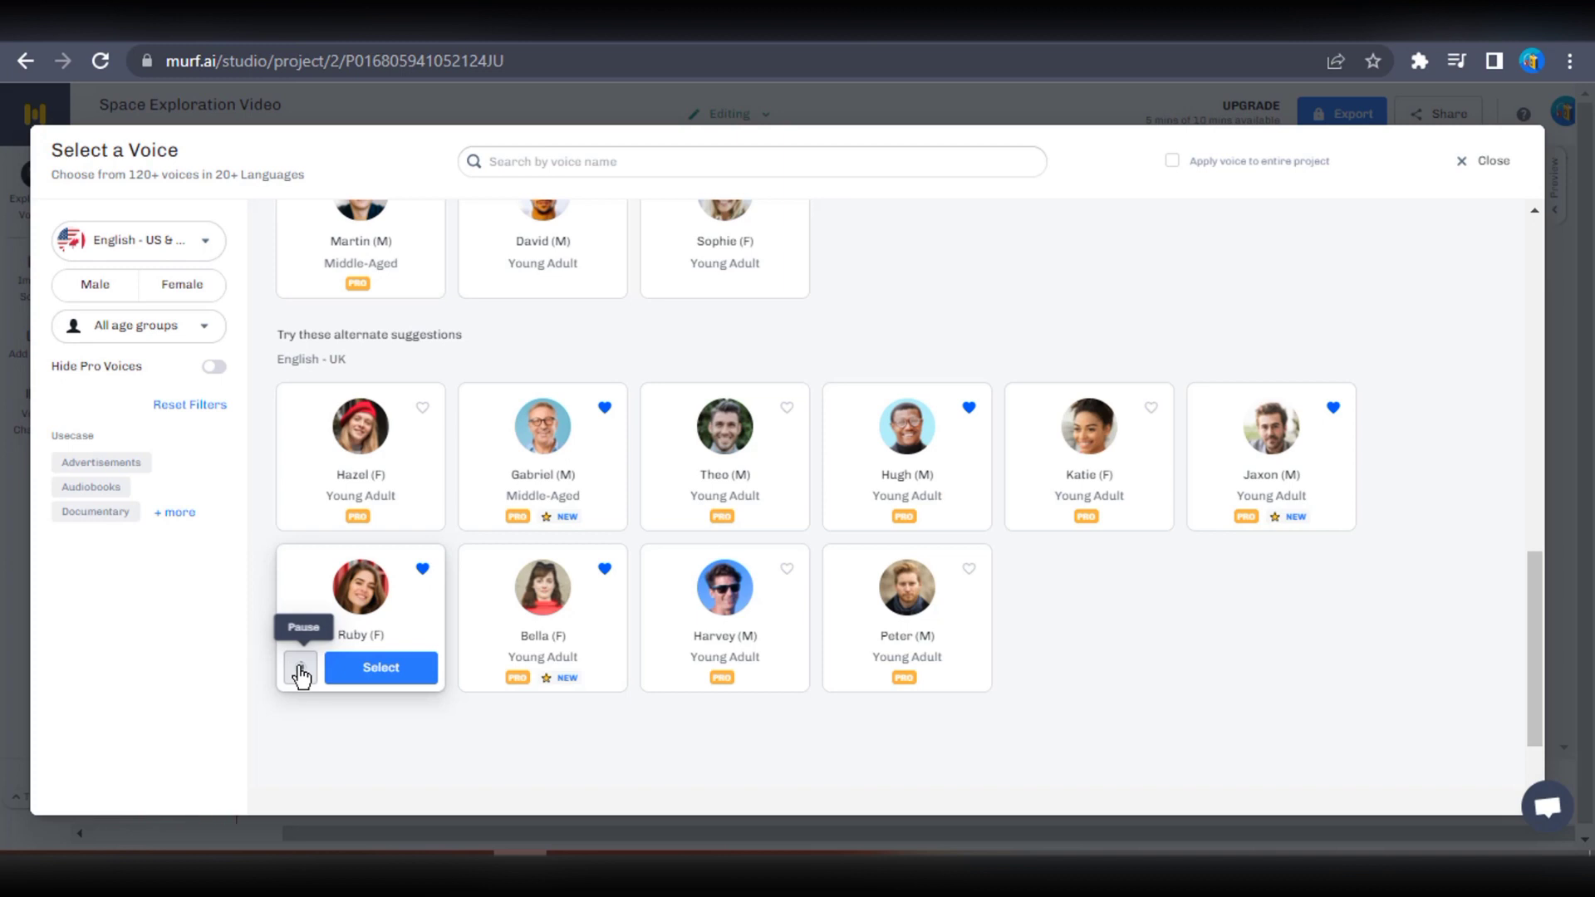
click(481, 669)
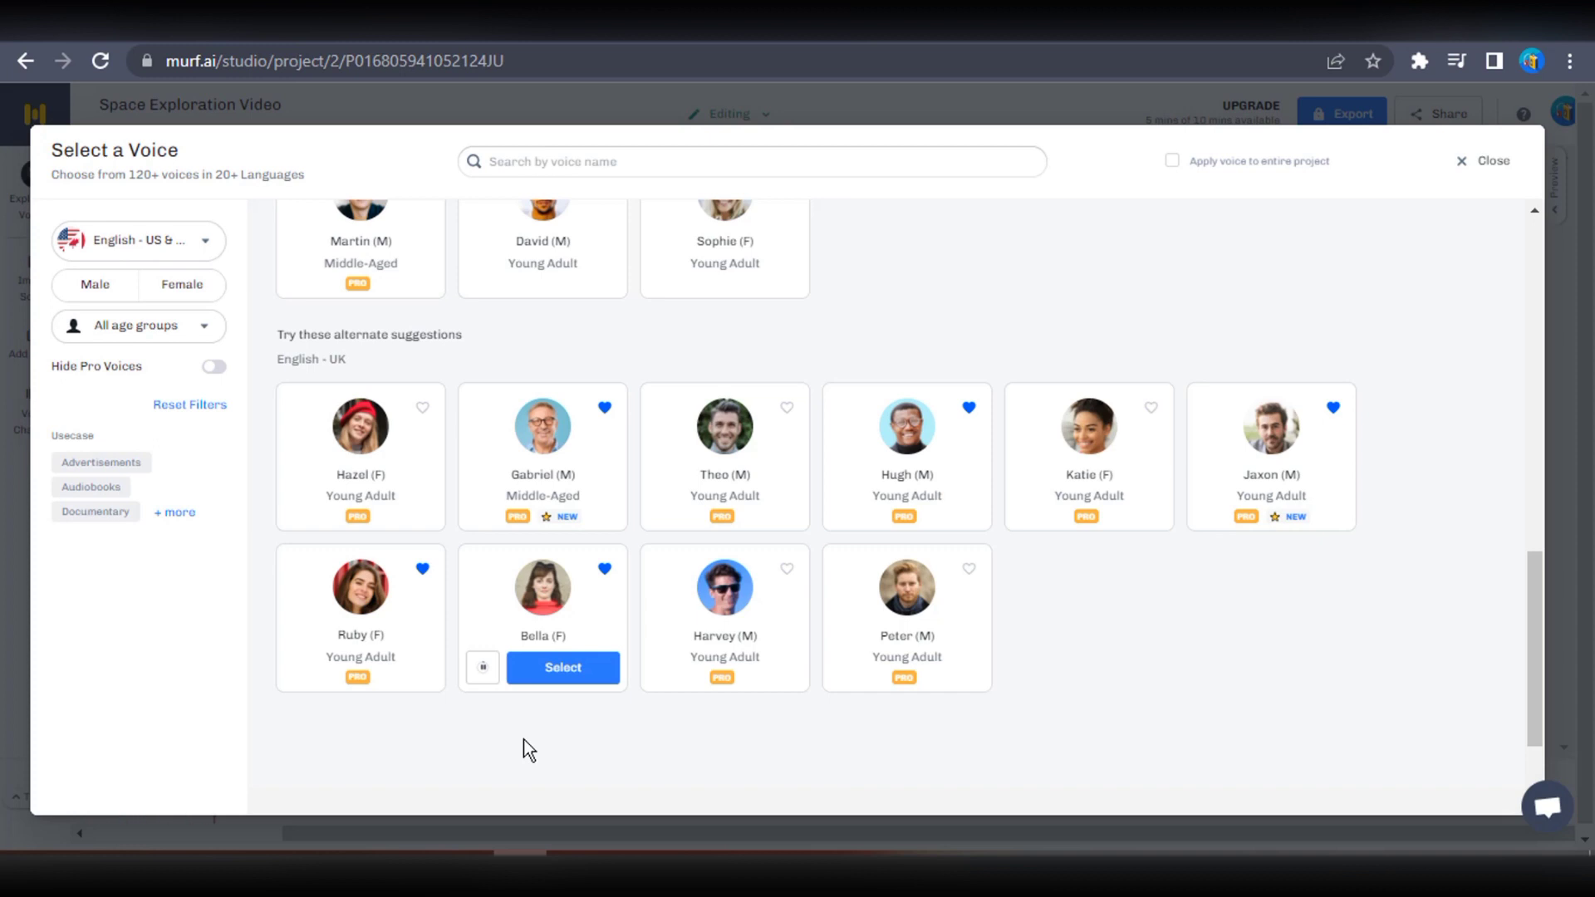
click(300, 668)
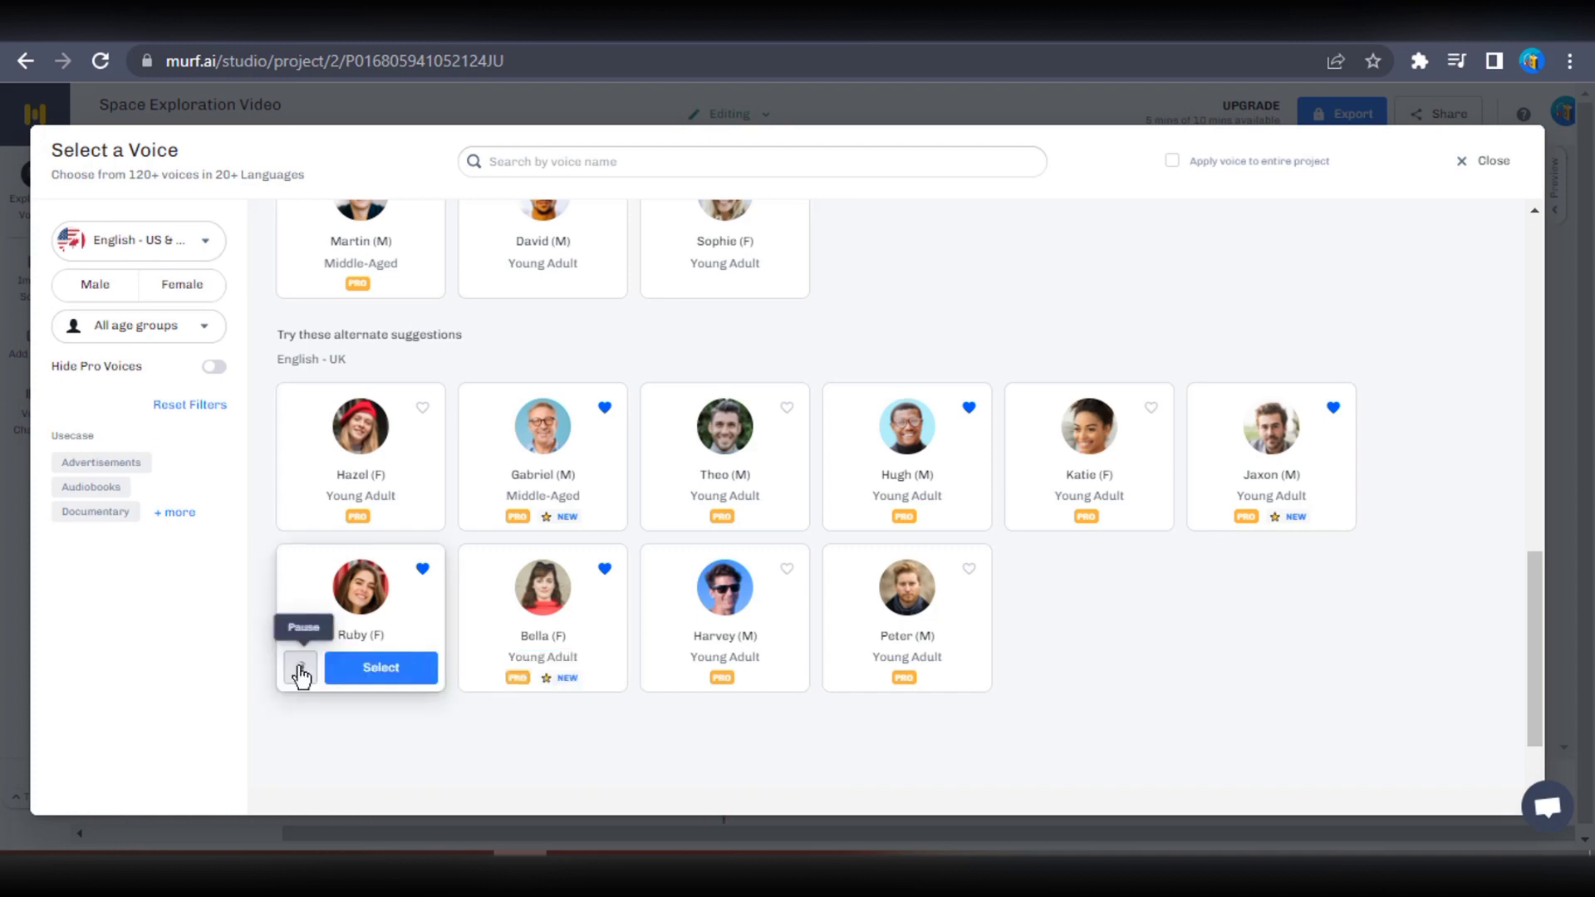
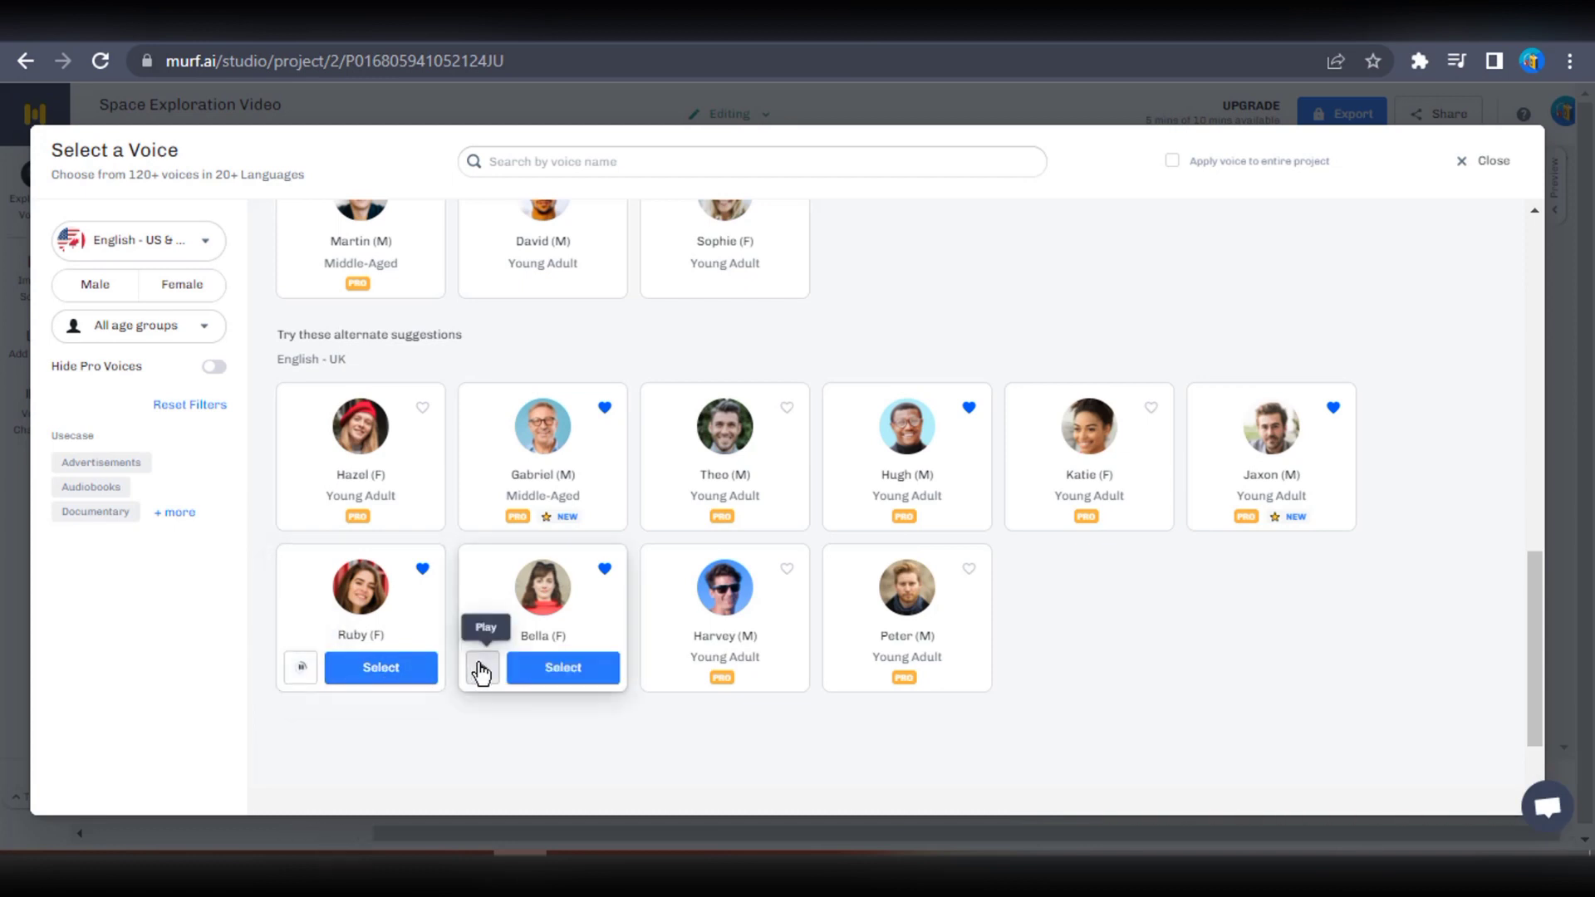
click(481, 672)
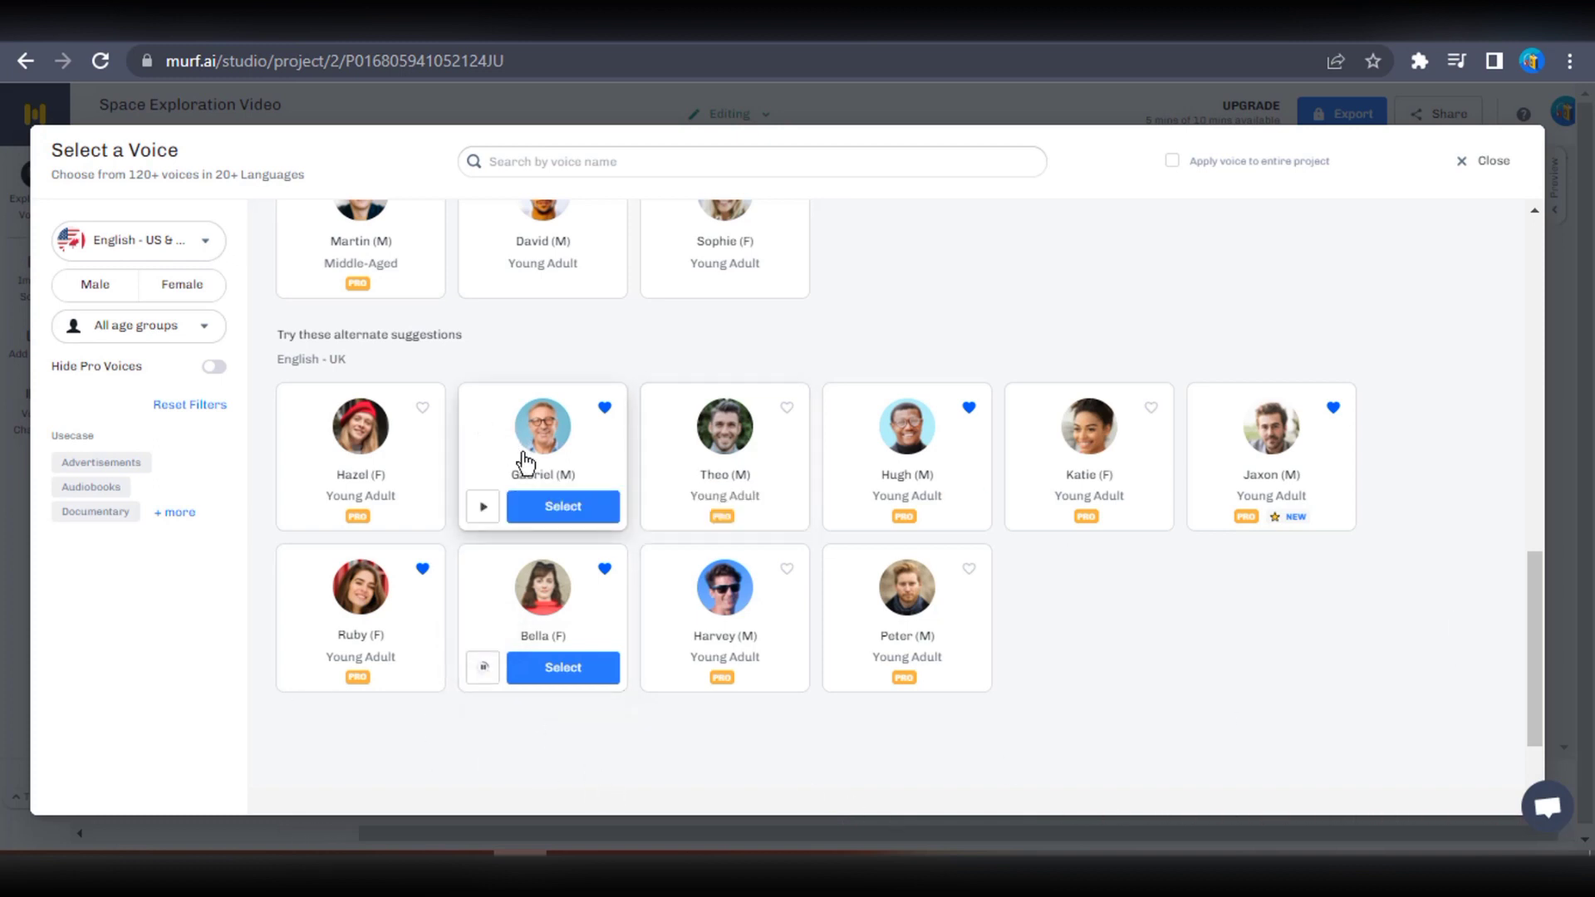
Step: Assign the English - UK voice Gabriel to the empty text block
click(566, 506)
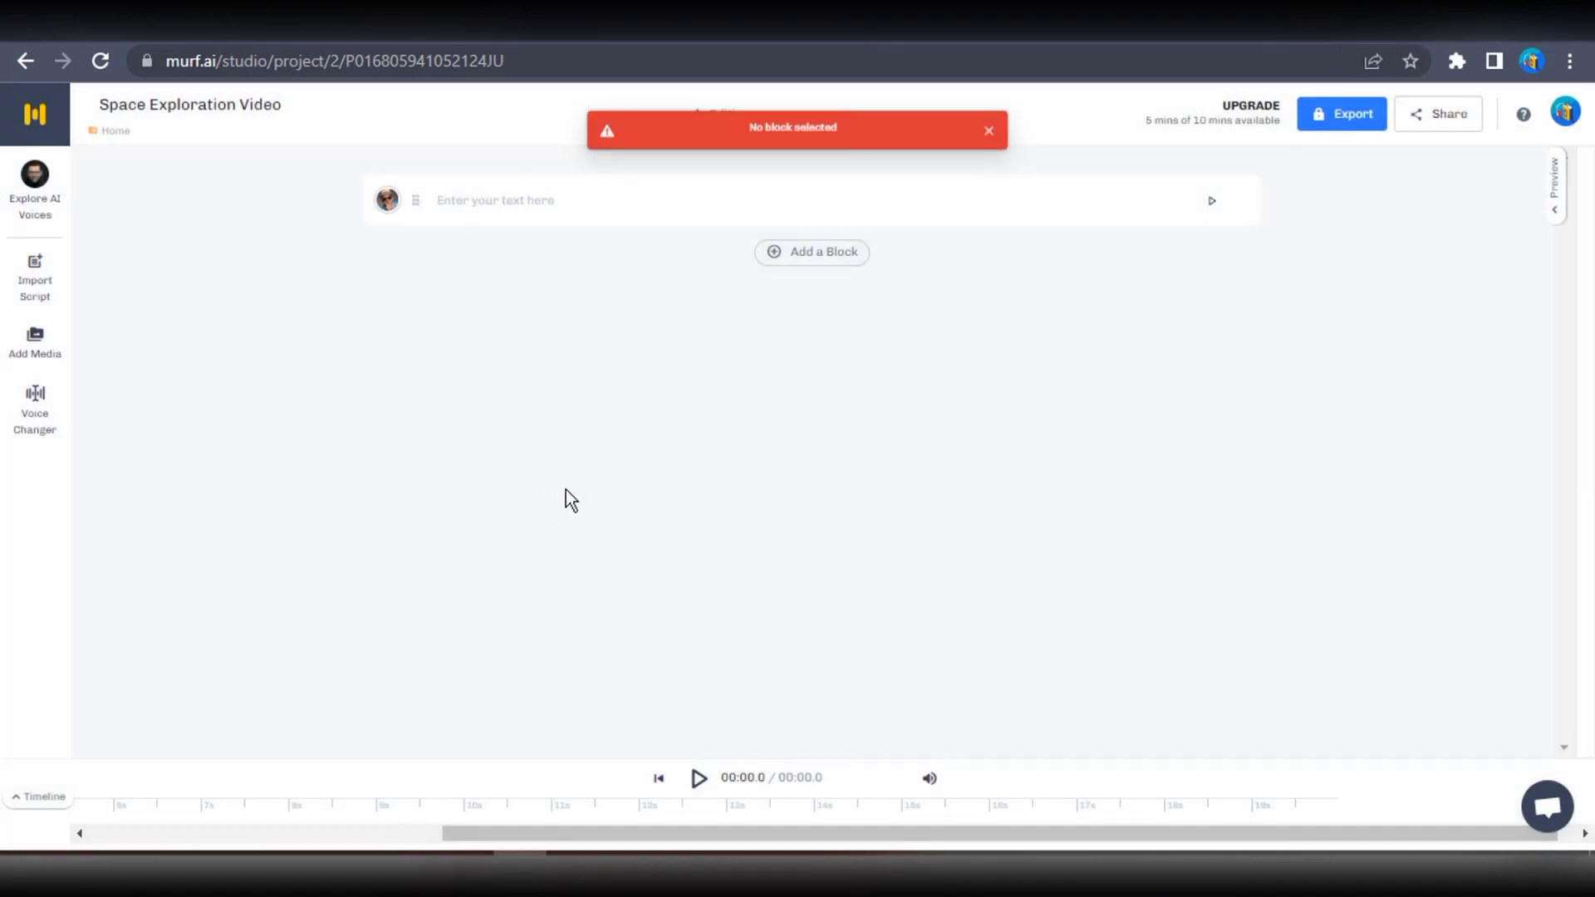
click(387, 200)
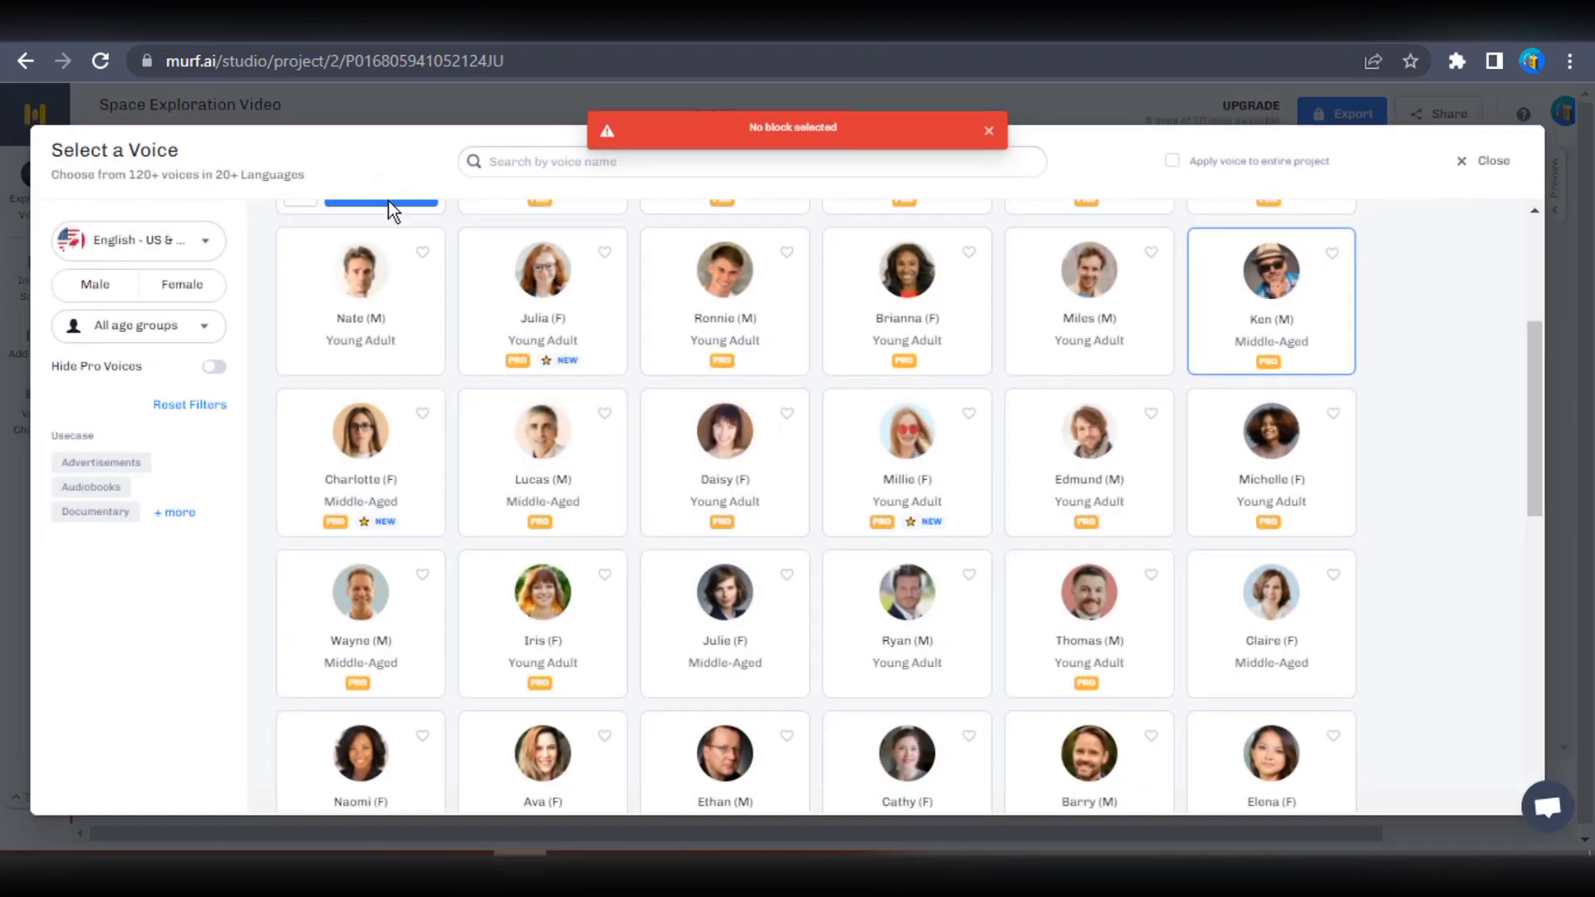
scroll(658, 528, down, 10)
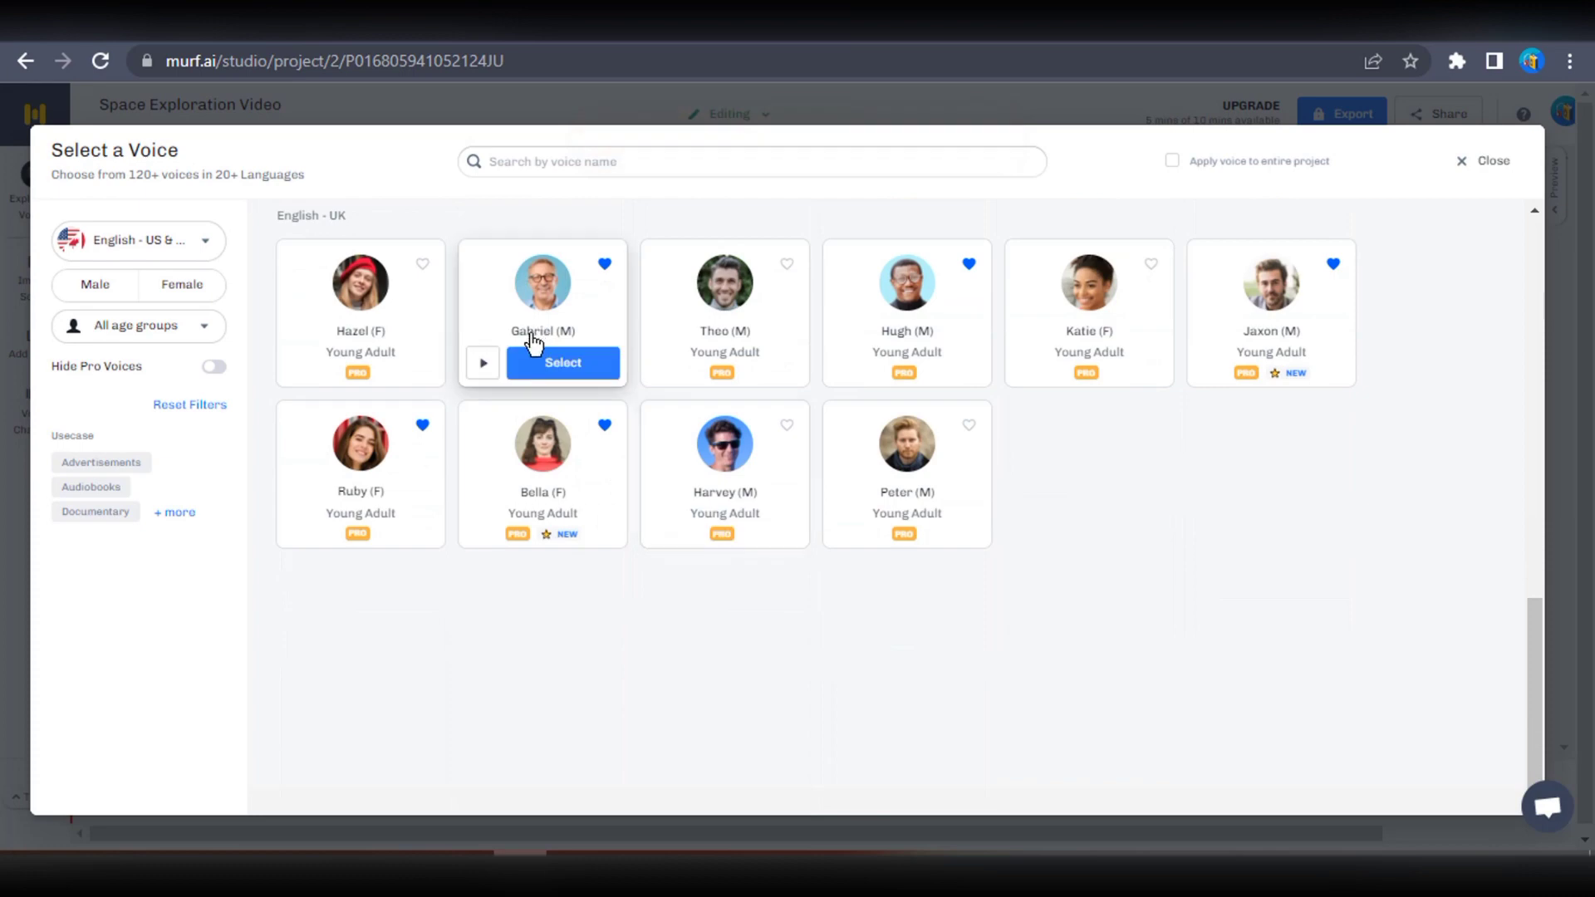
click(559, 362)
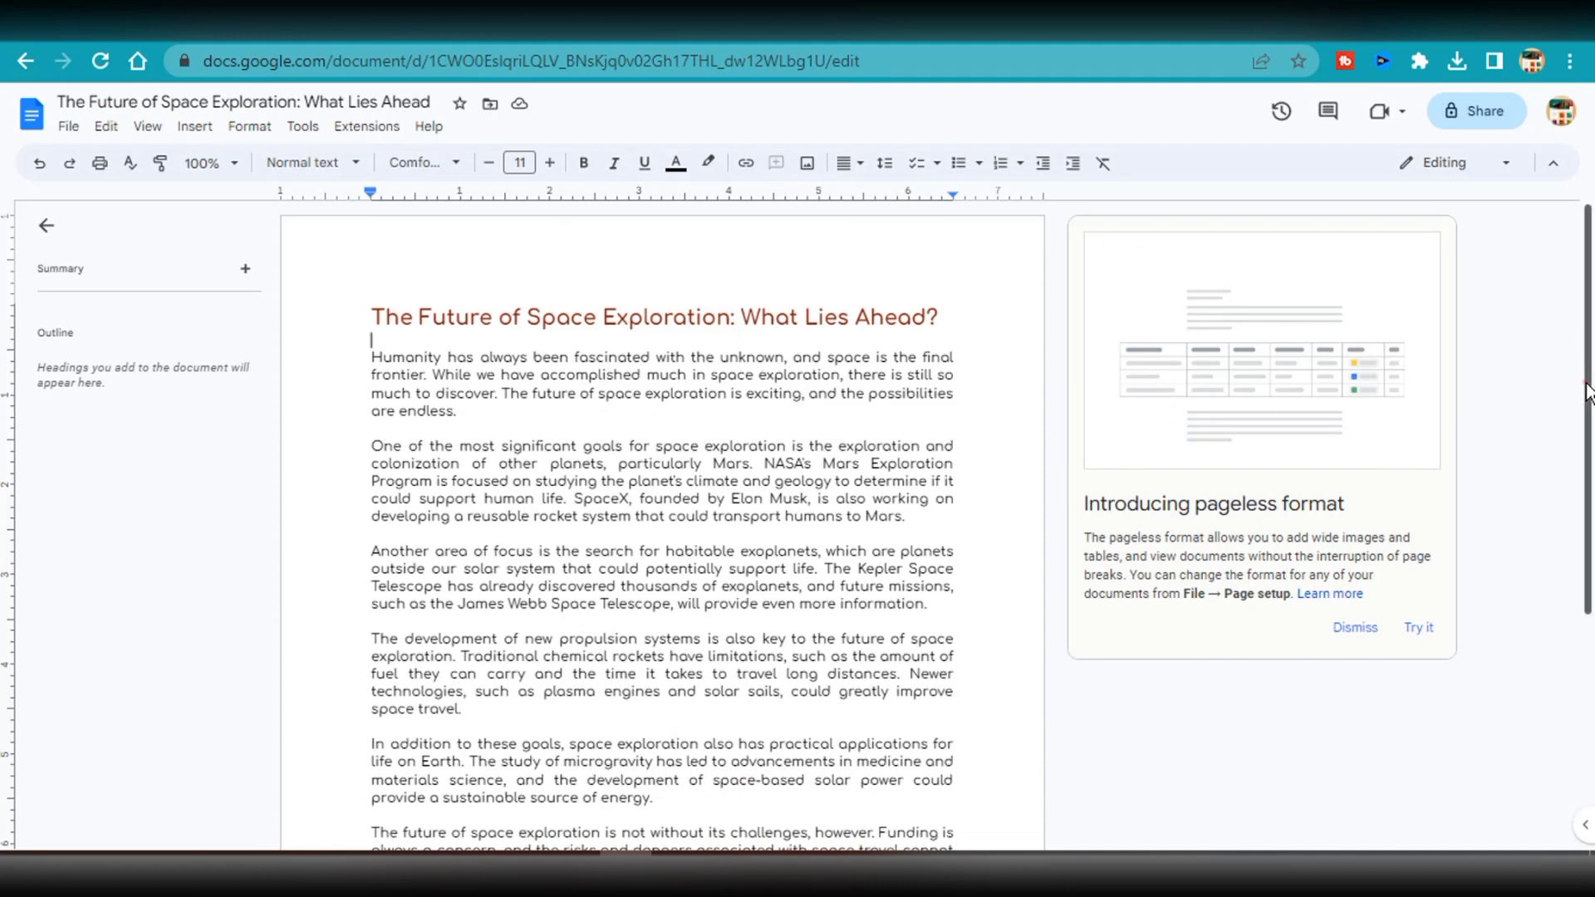
Step: Copy the body text of the space exploration article from Google Docs and paste it into Gabriel's text block in Murf Studio
mouse_move(1587, 391)
mouse_down()
mouse_move(1587, 688)
mouse_move(1591, 359)
mouse_up()
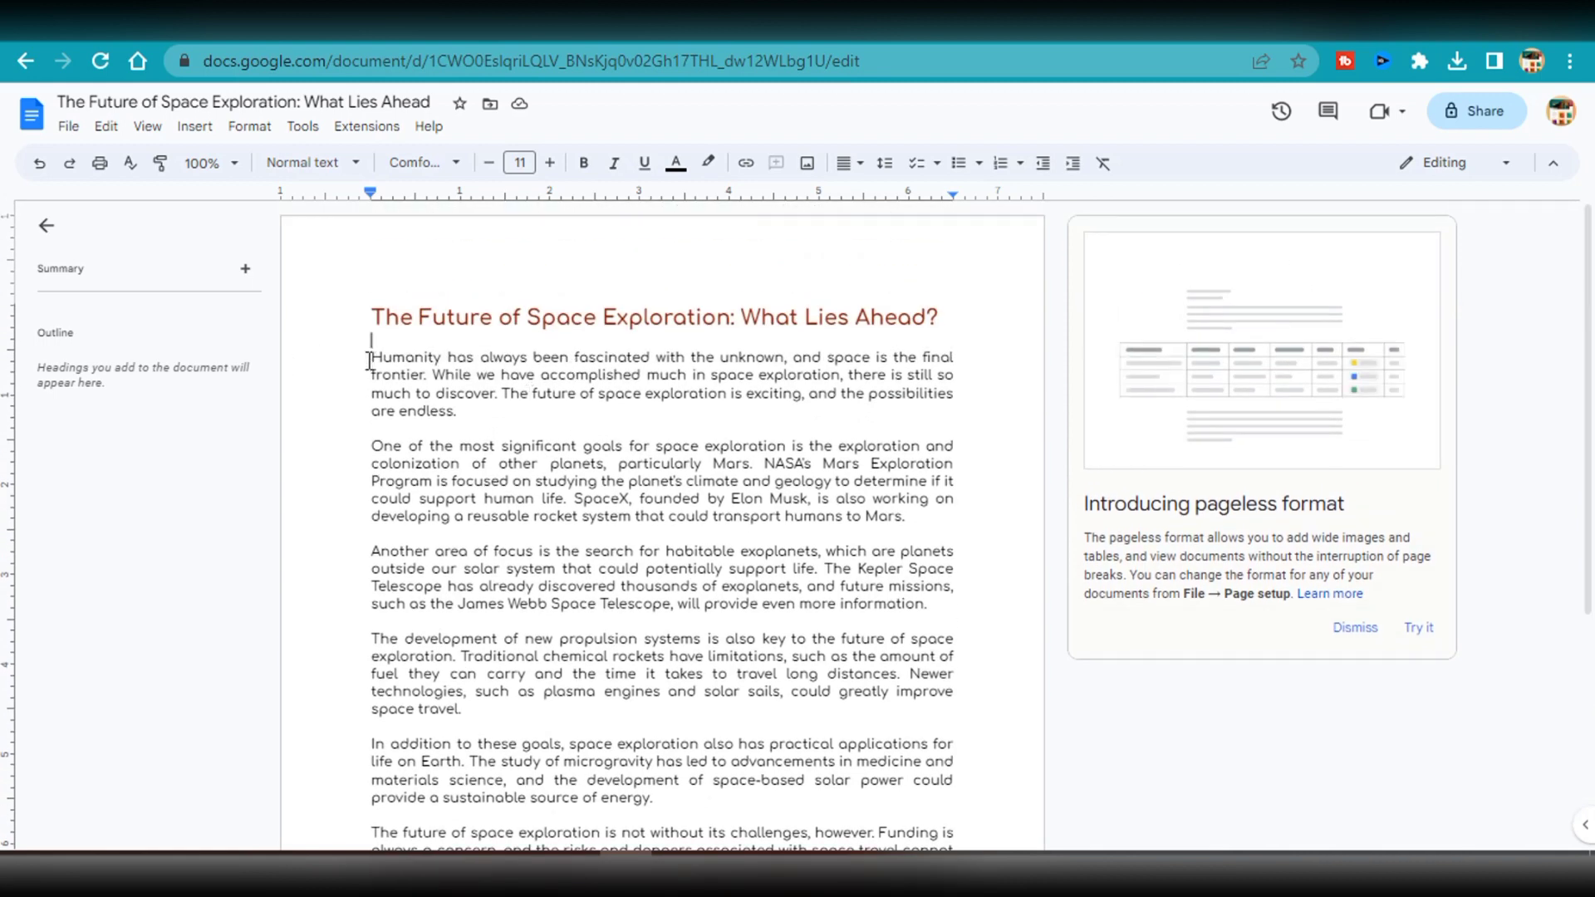
drag(370, 361, 908, 775)
right_click(818, 231)
click(864, 275)
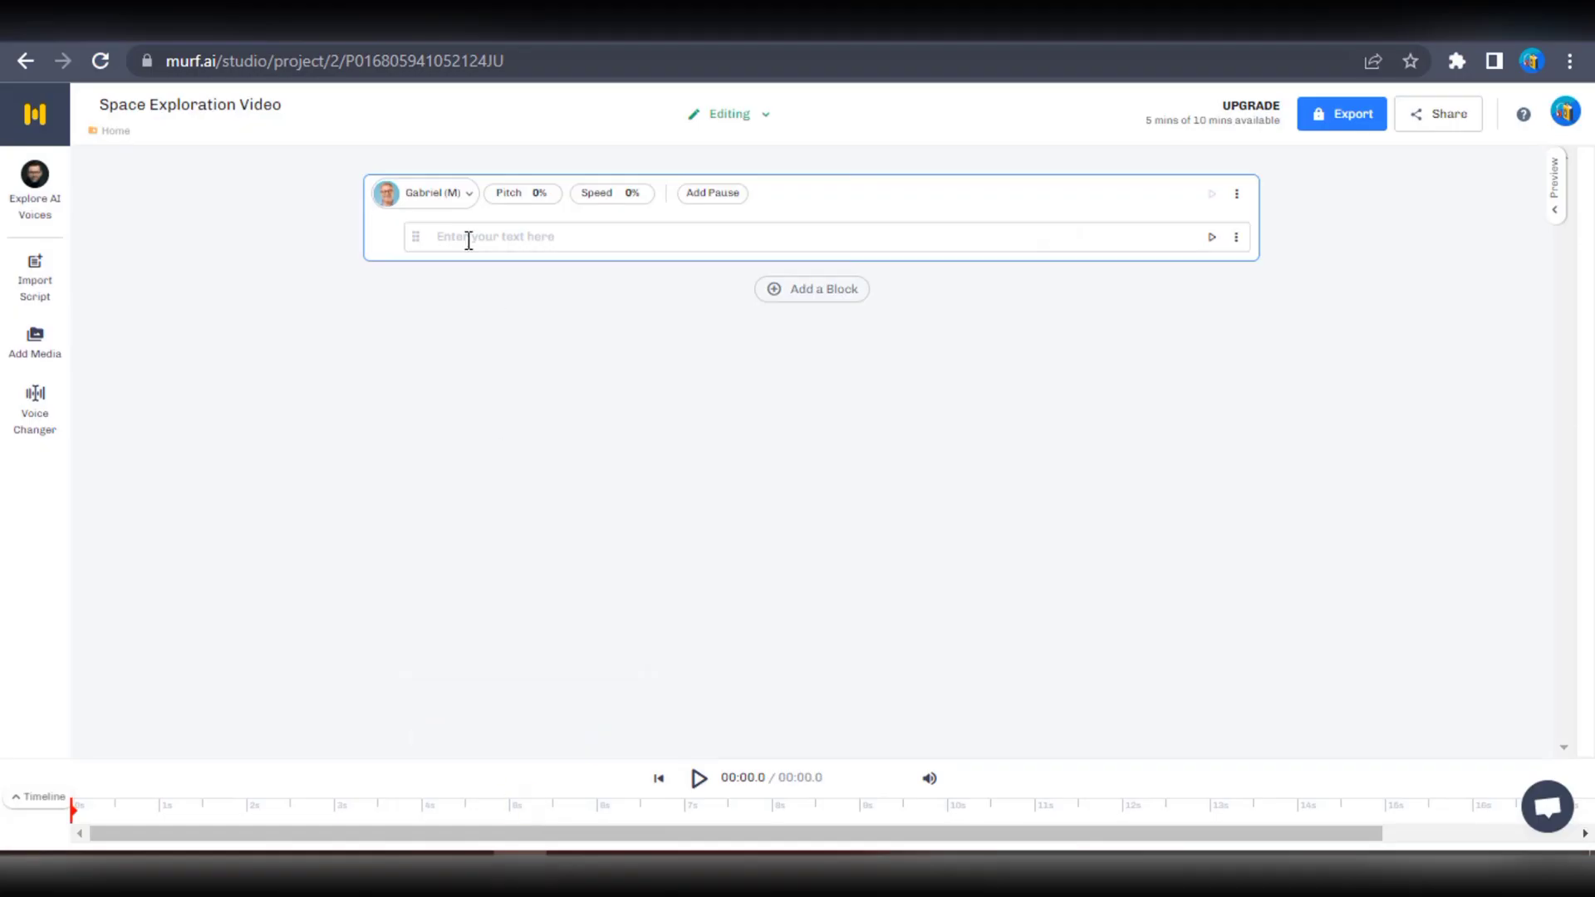
key(ctrl+v)
click(507, 709)
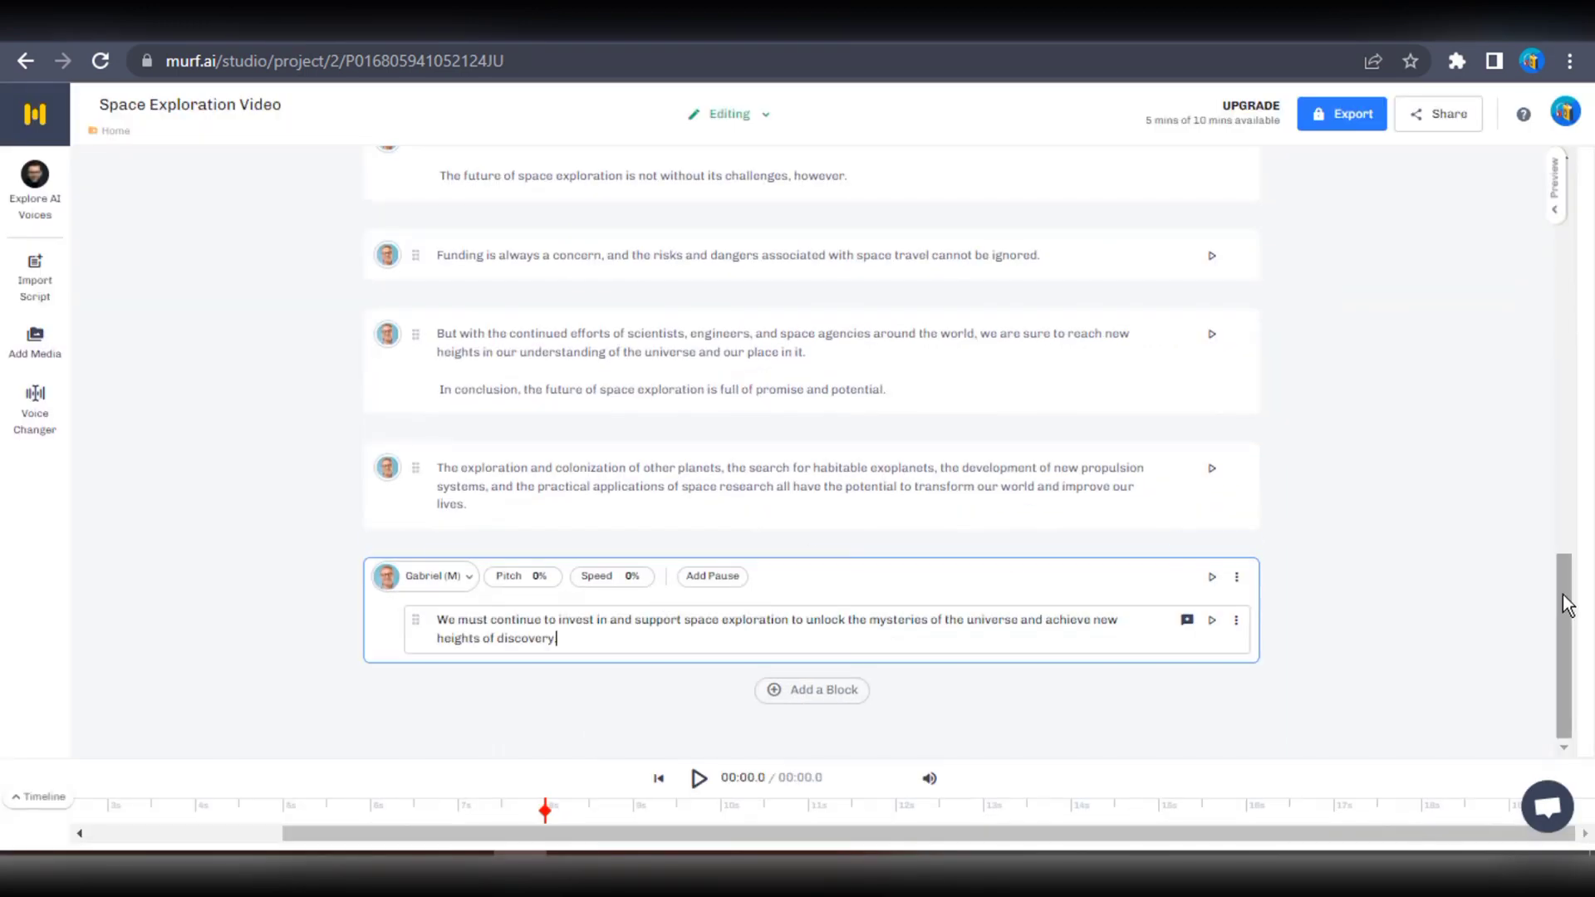
Step: Generate and play the voiceover of individual script blocks, including the second sentence and the SpaceX block
scroll(1560, 595, up, 15)
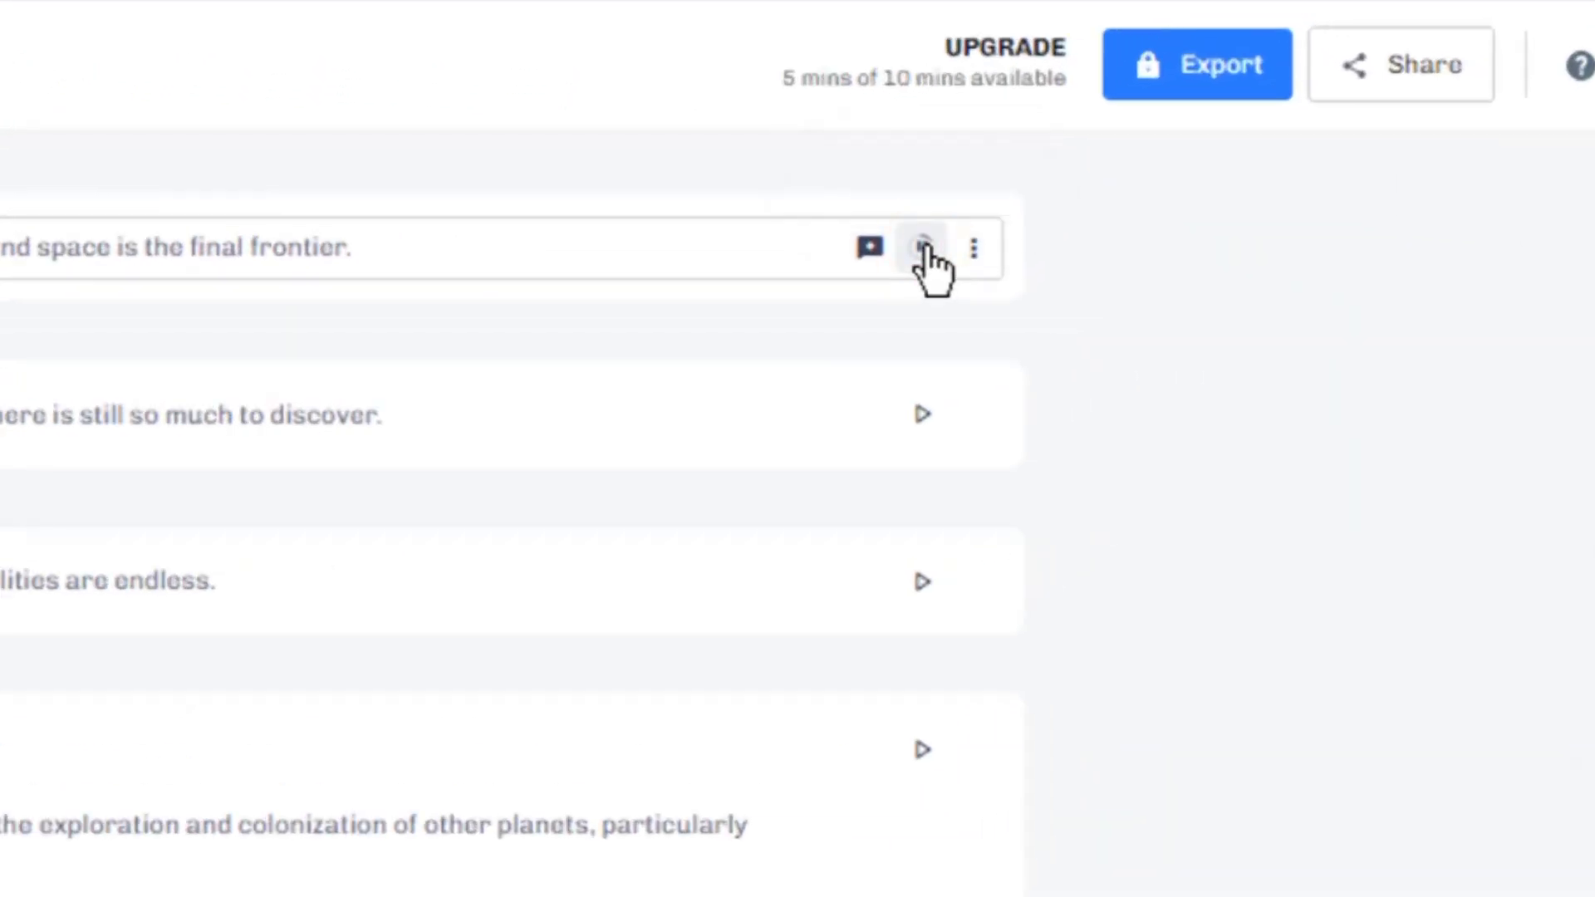
click(925, 421)
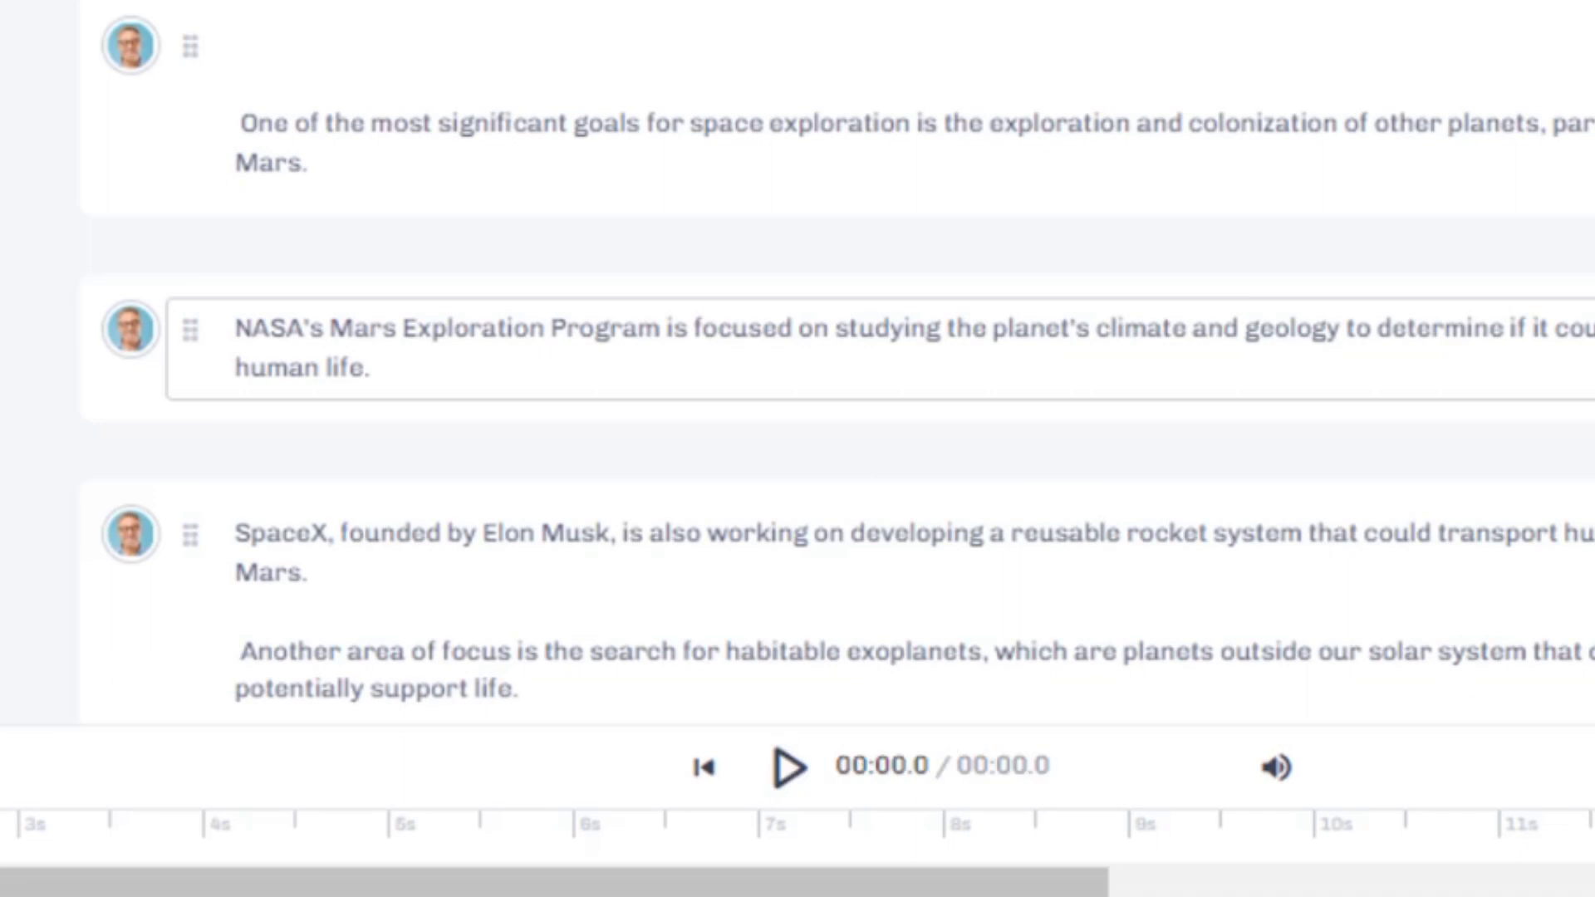
click(1218, 663)
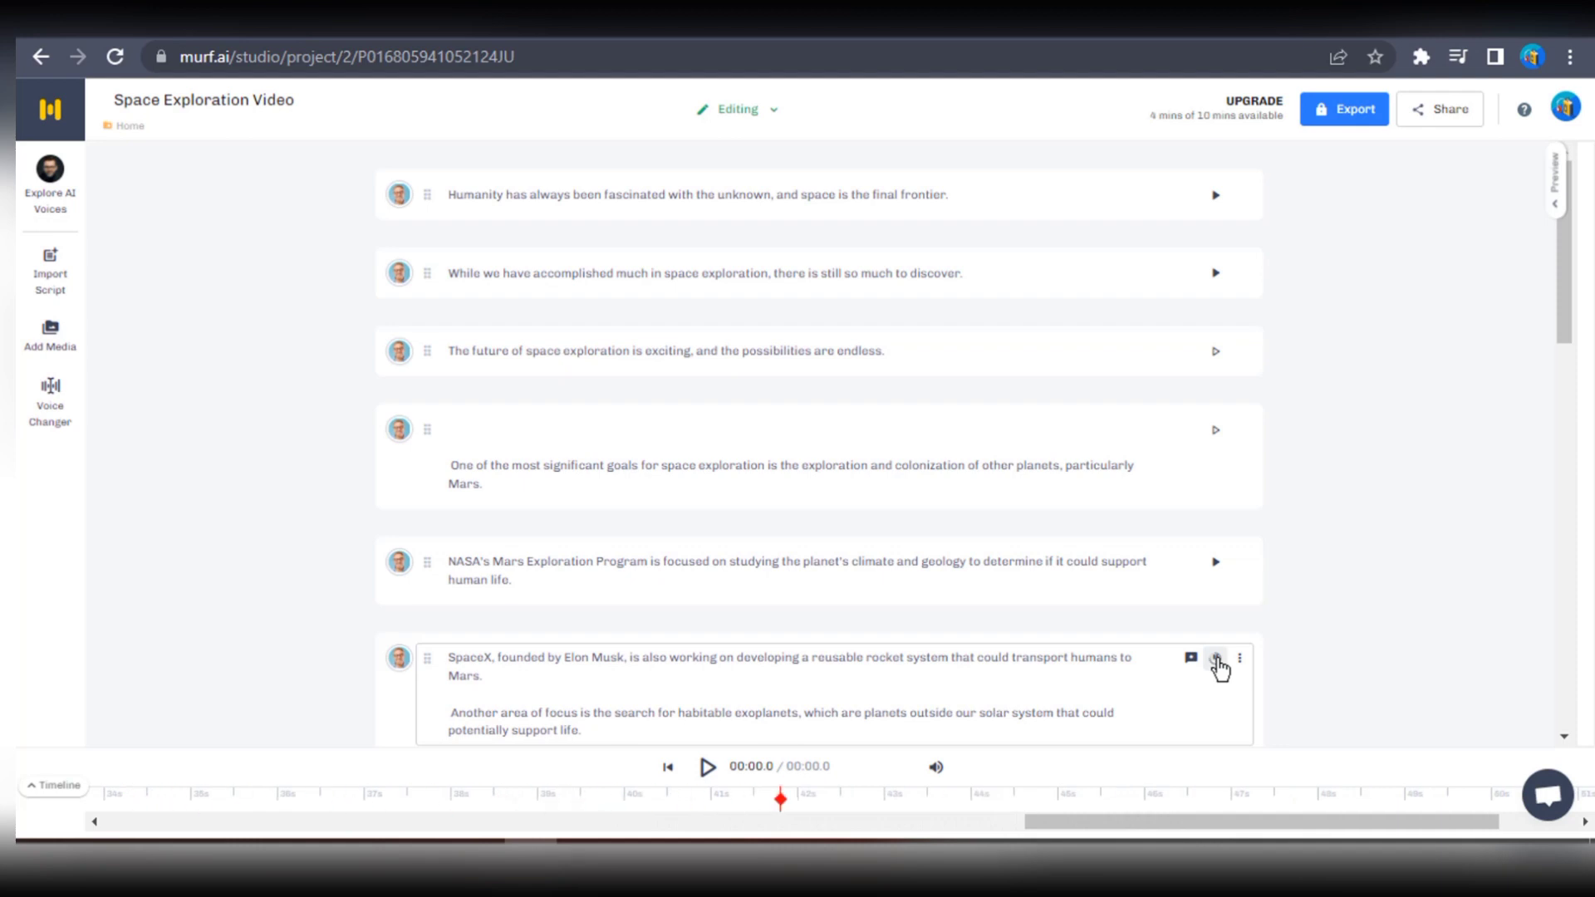
Step: Remove the blank lines from the "One of the most significant goals" and SpaceX blocks, and respell SpaceX as "Space X"
click(456, 500)
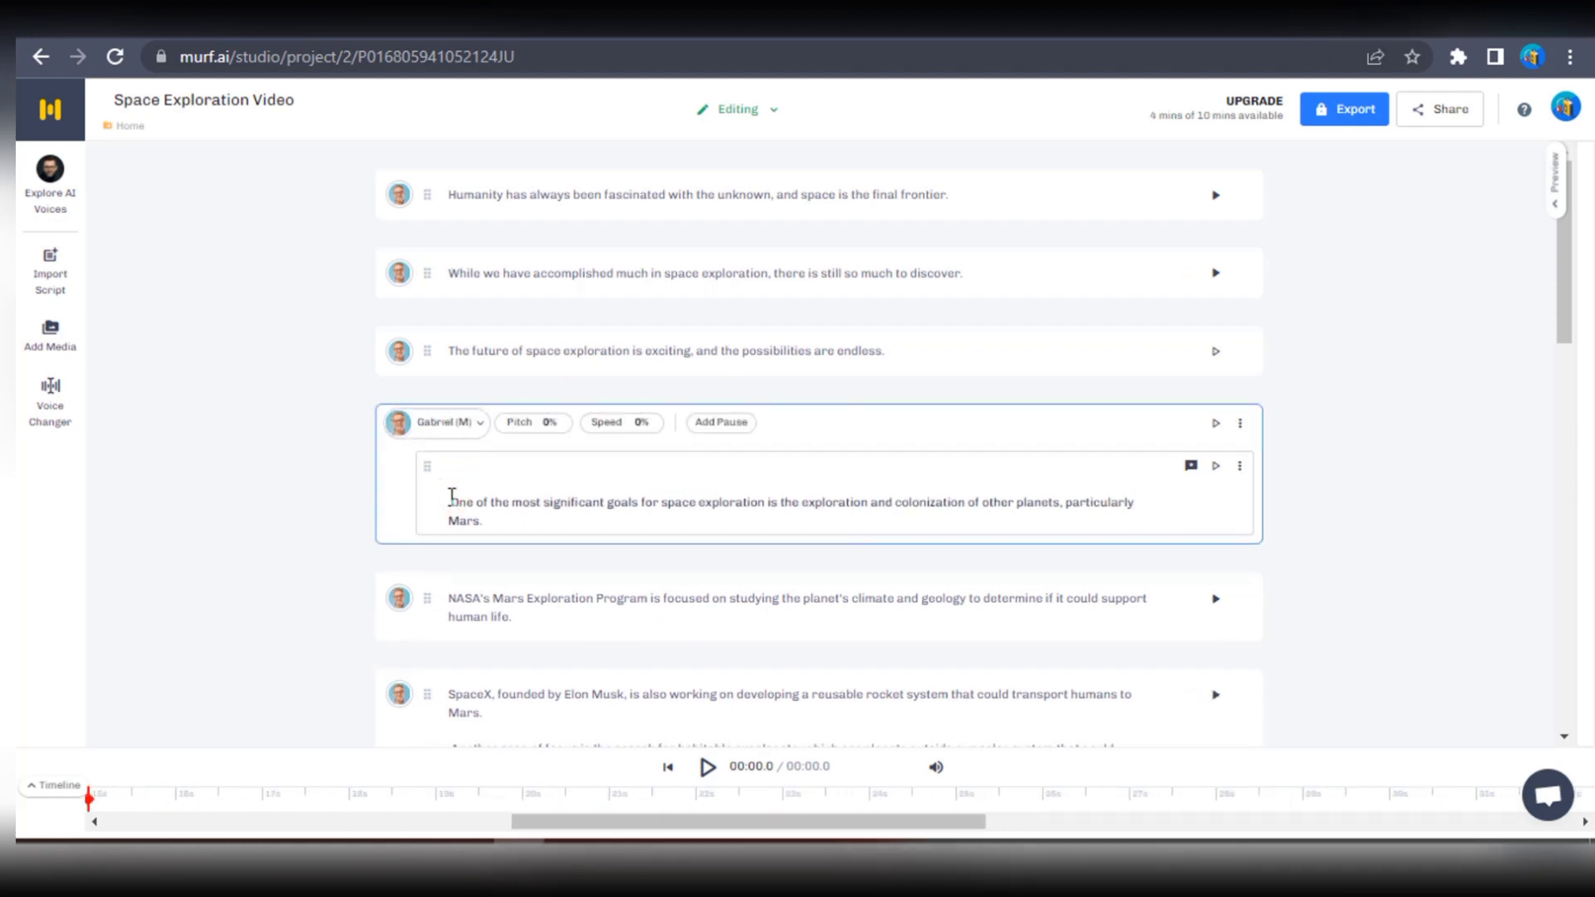
click(456, 467)
click(562, 516)
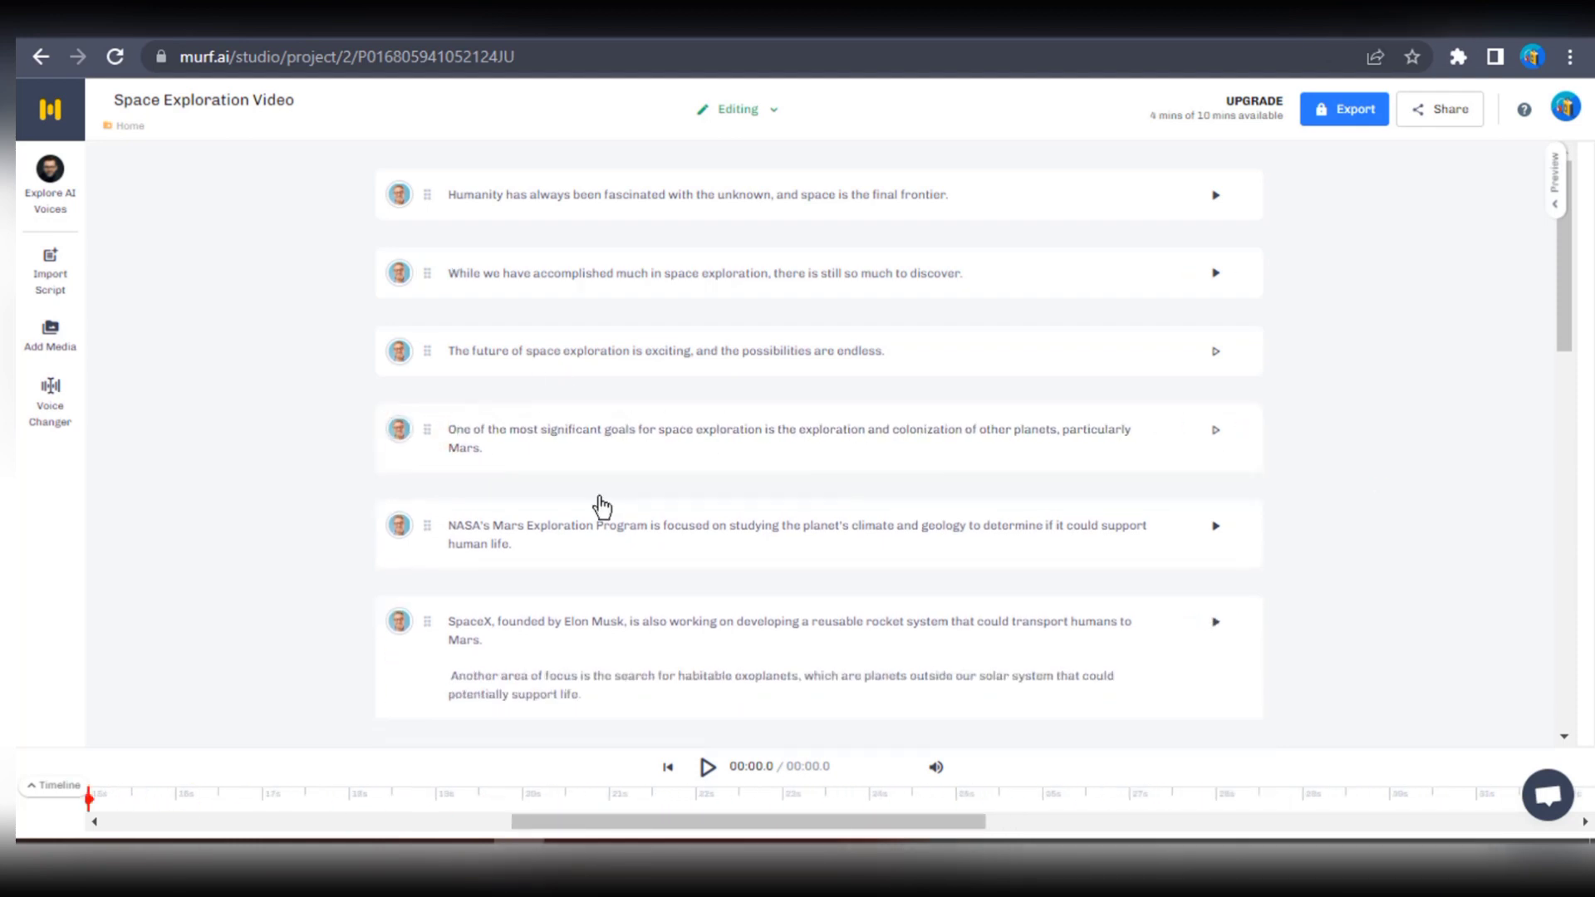
click(487, 624)
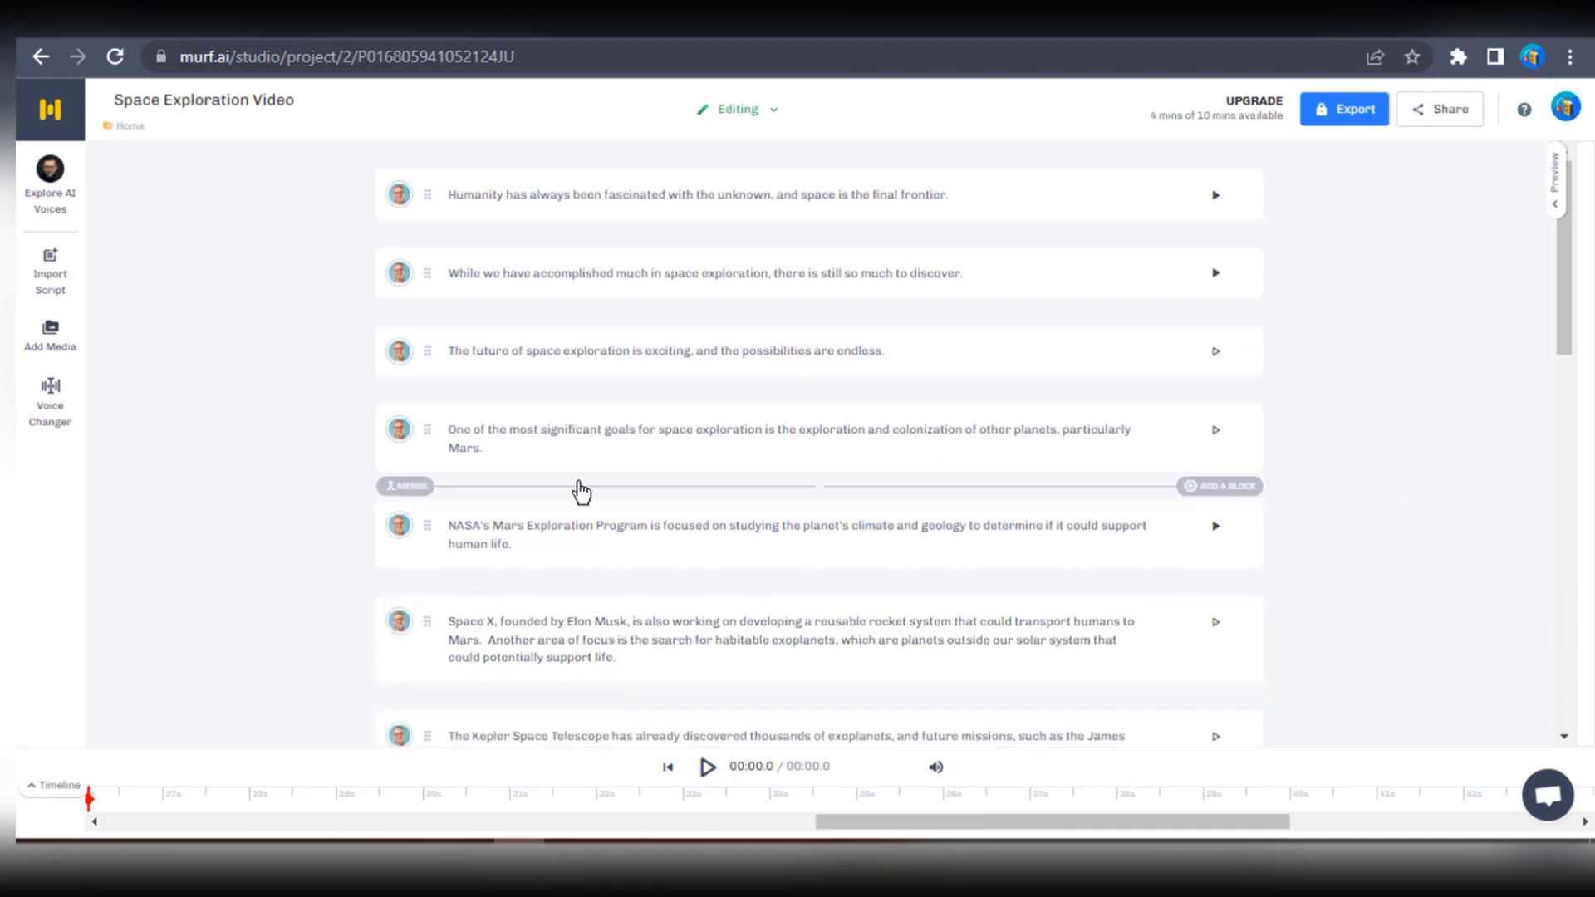
Step: Set the first block's speed to +5% and play the whole project's voiceover
click(798, 191)
click(622, 188)
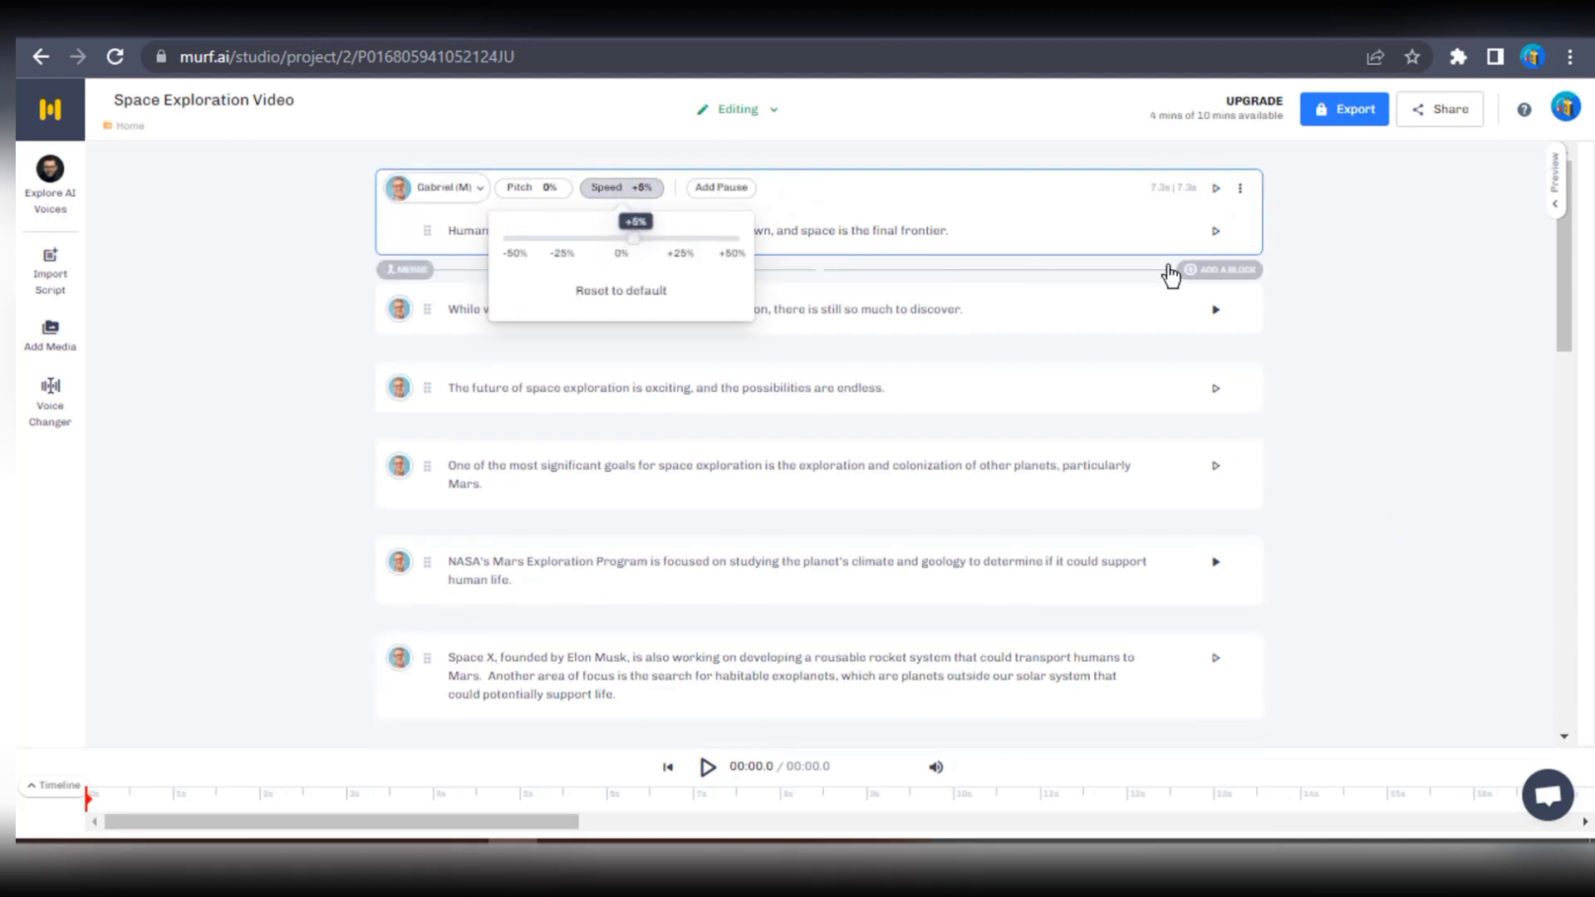
scroll(1168, 271, down, 5)
drag(1567, 296, 1568, 711)
click(707, 766)
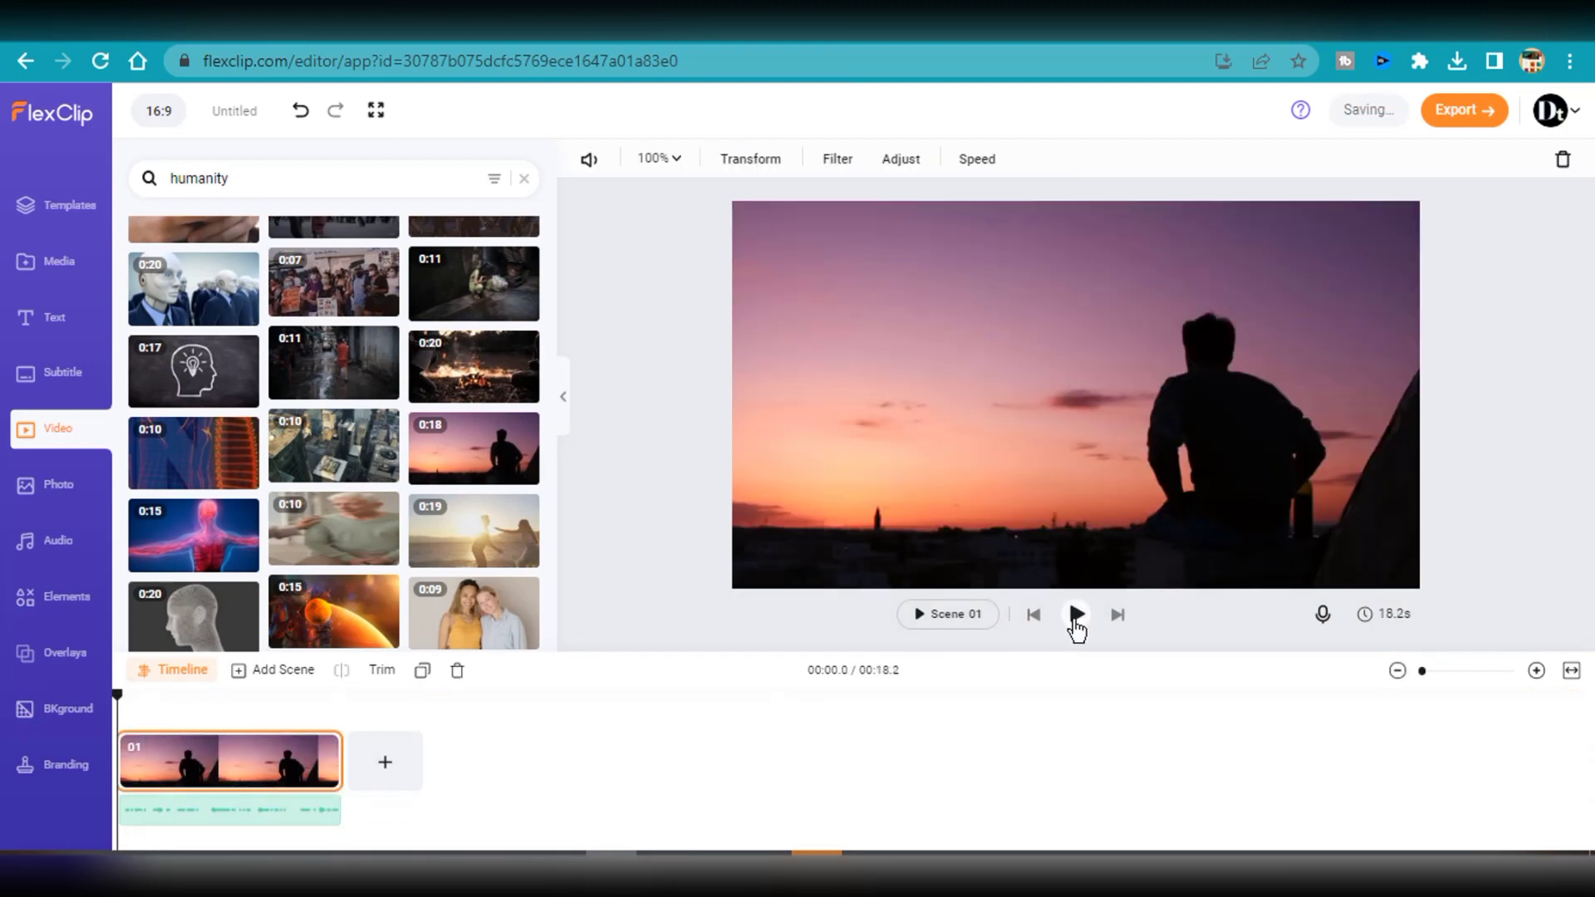
Step: In FlexClip, split the sunset silhouette clip at 00:02.6 and 00:04.8, and start a new stock video search
click(1076, 615)
click(341, 671)
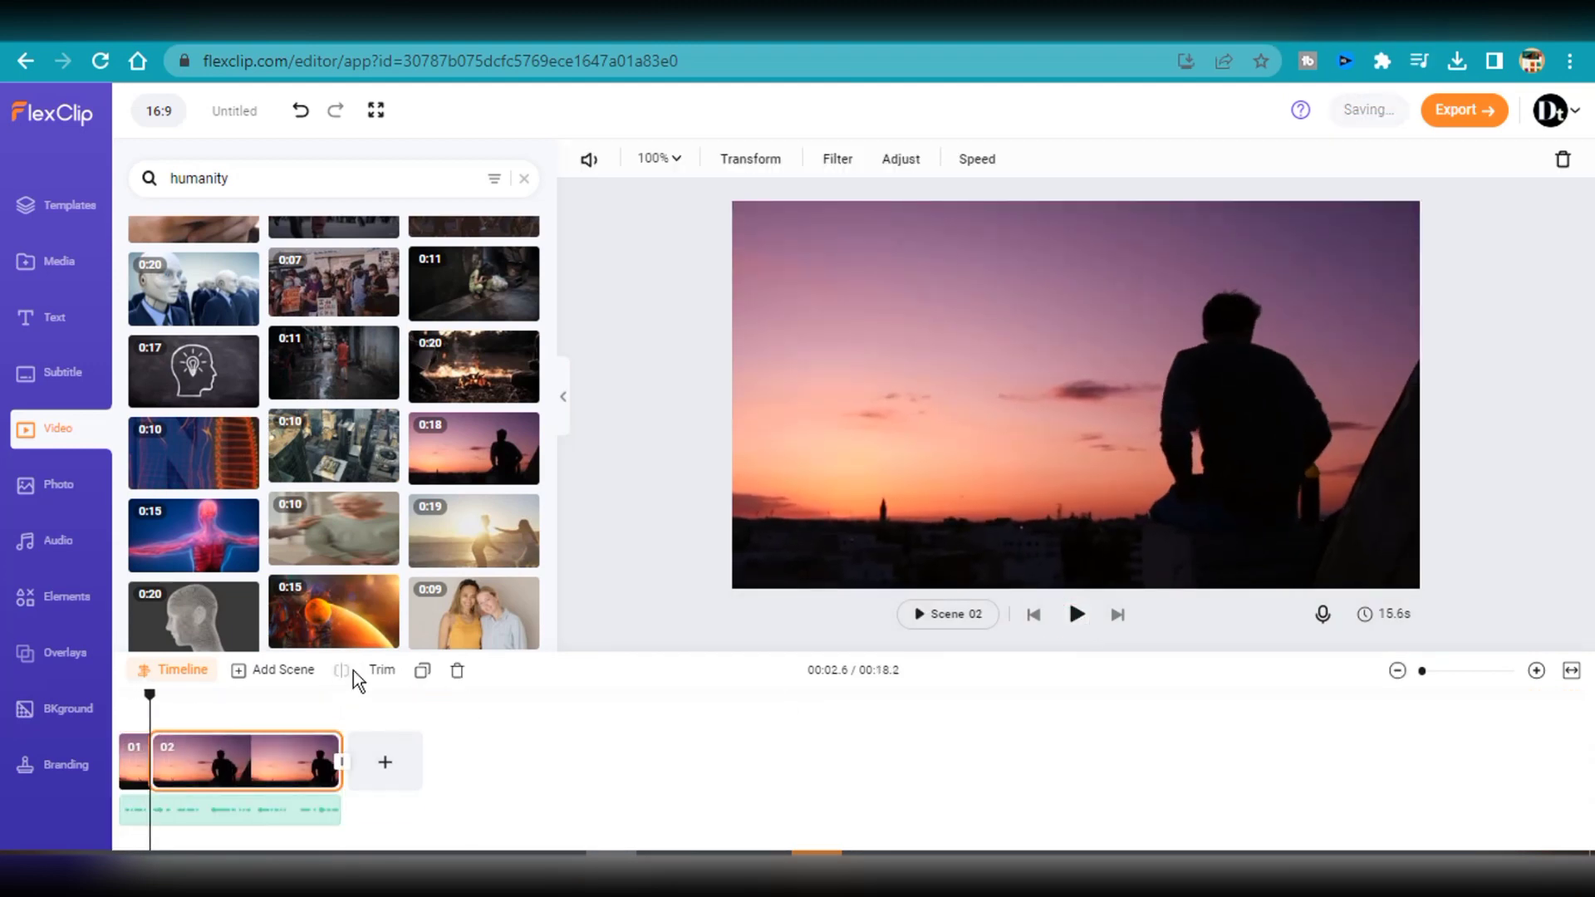
click(1076, 615)
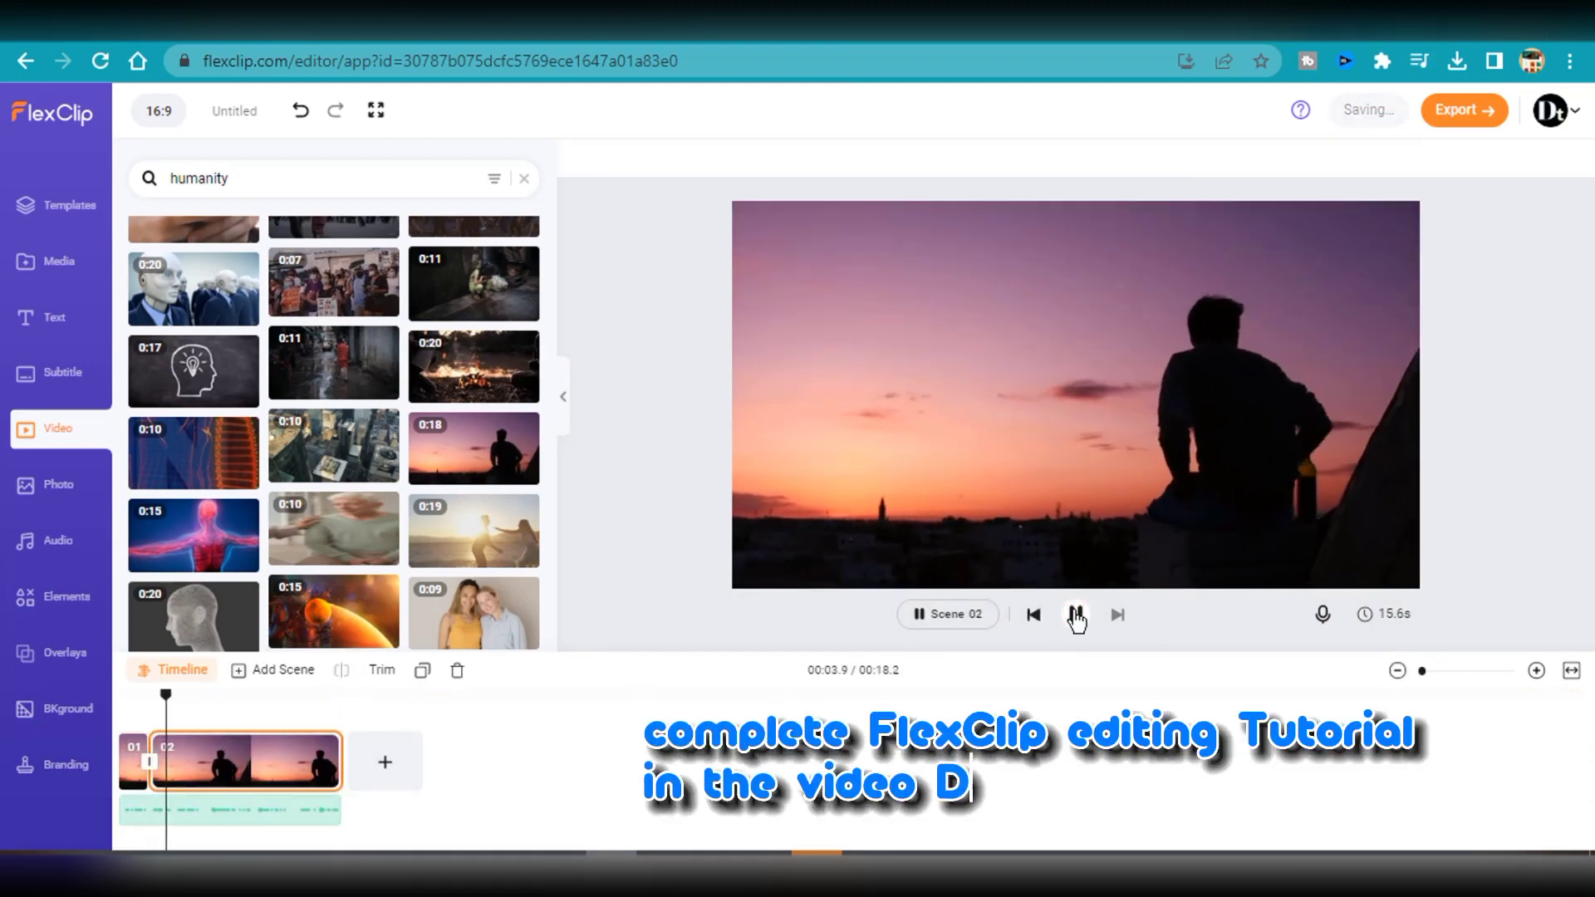
click(341, 670)
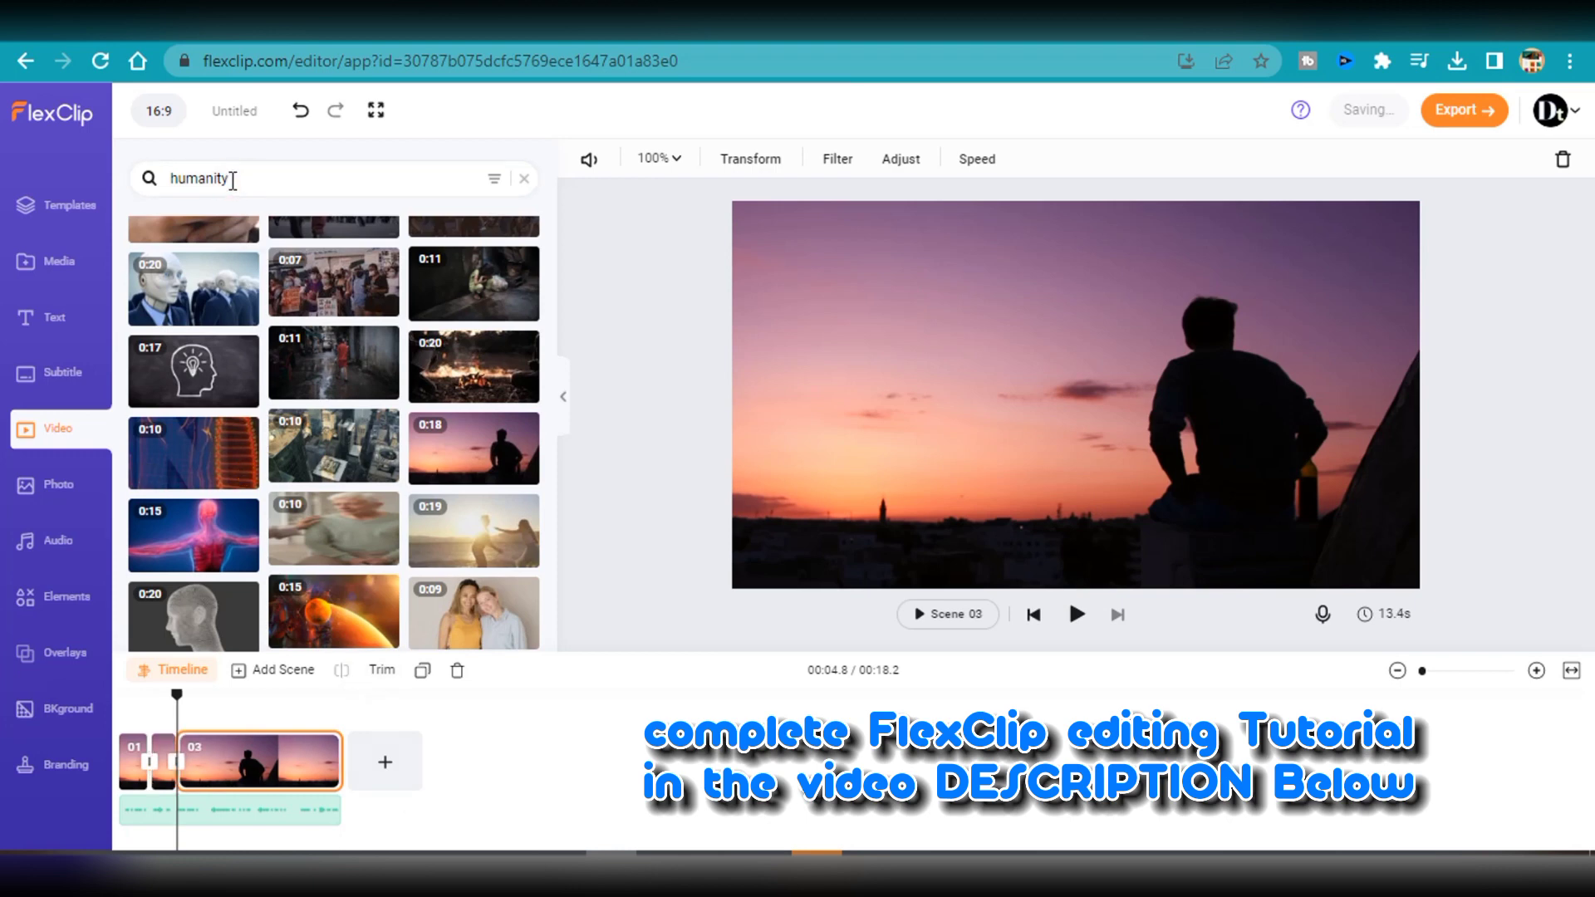
click(184, 180)
click(291, 253)
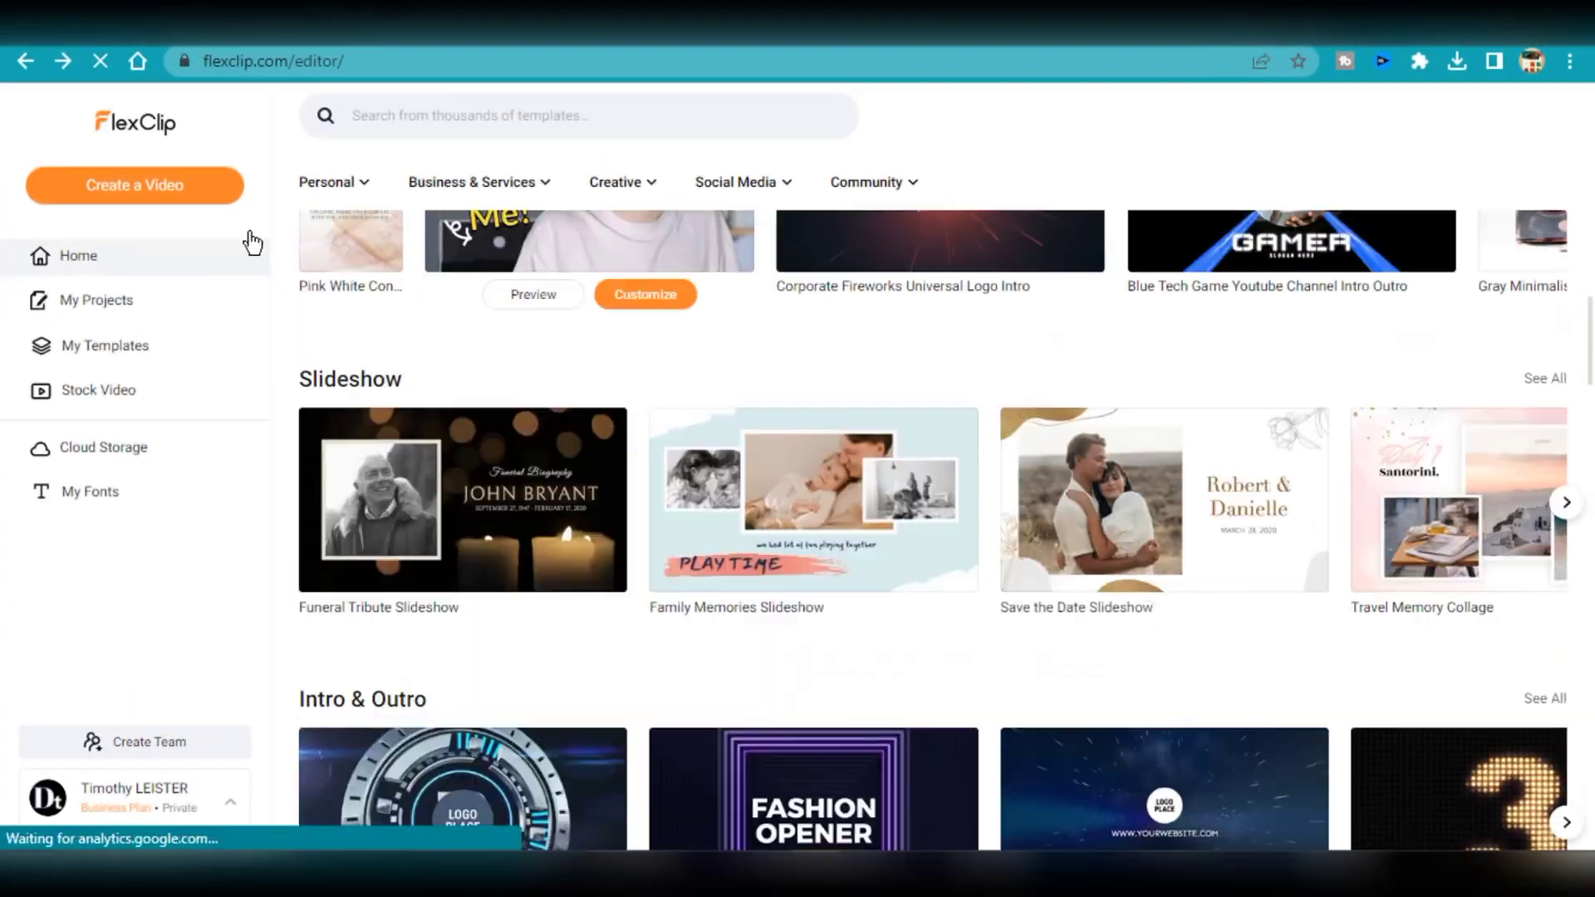
Step: Create a new FlexClip video and add the uploaded Murf AI voiceover MP3 to its timeline
click(133, 185)
click(785, 716)
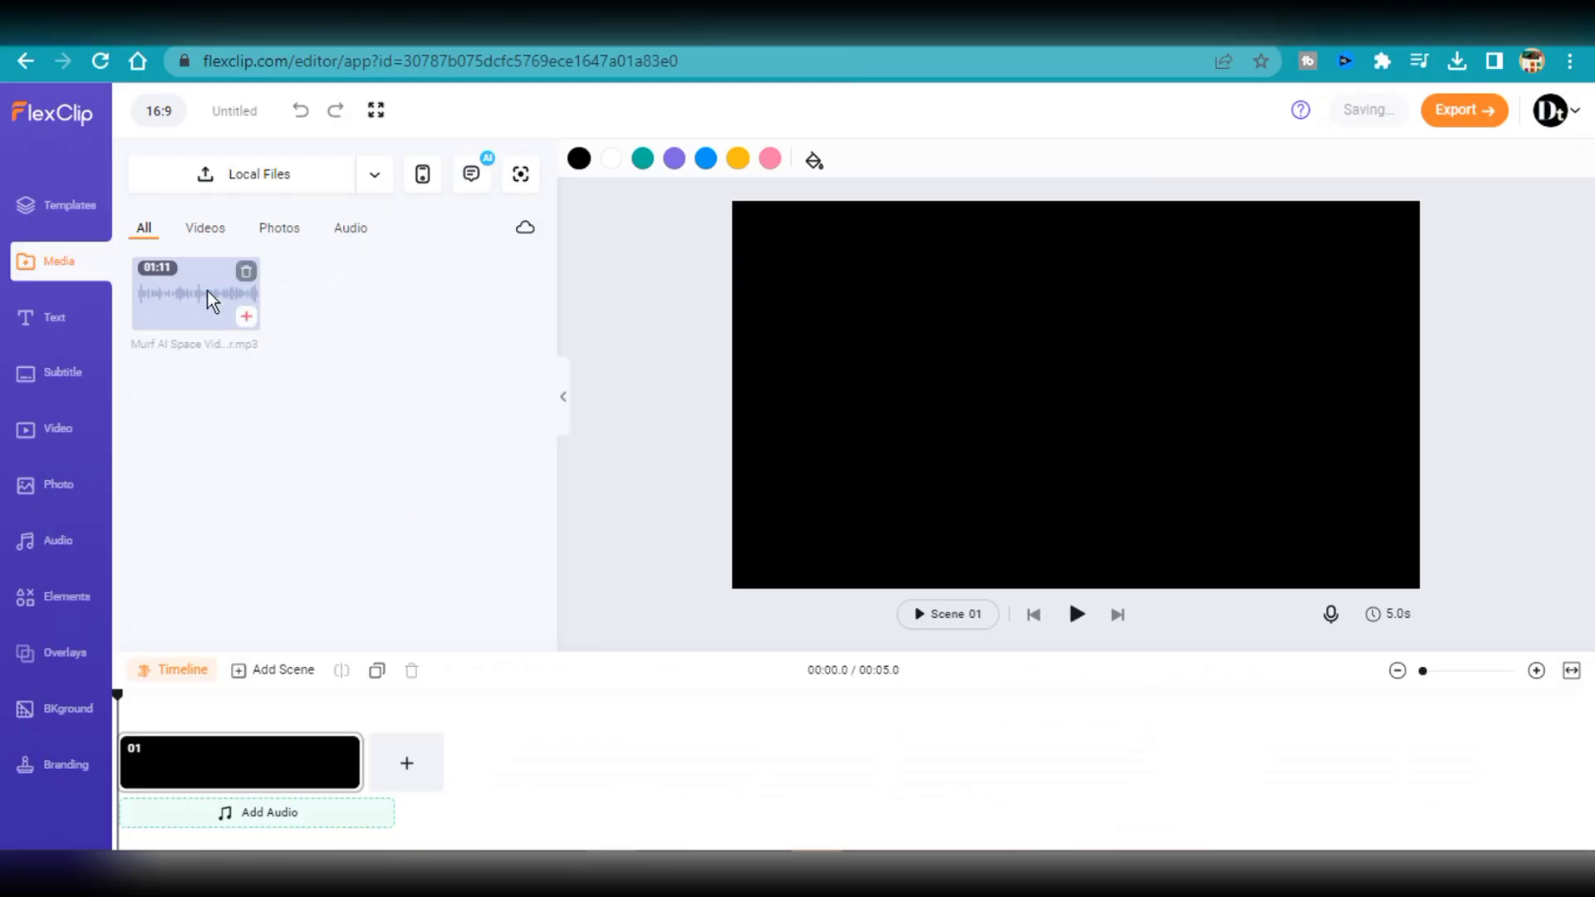
drag(212, 301, 203, 756)
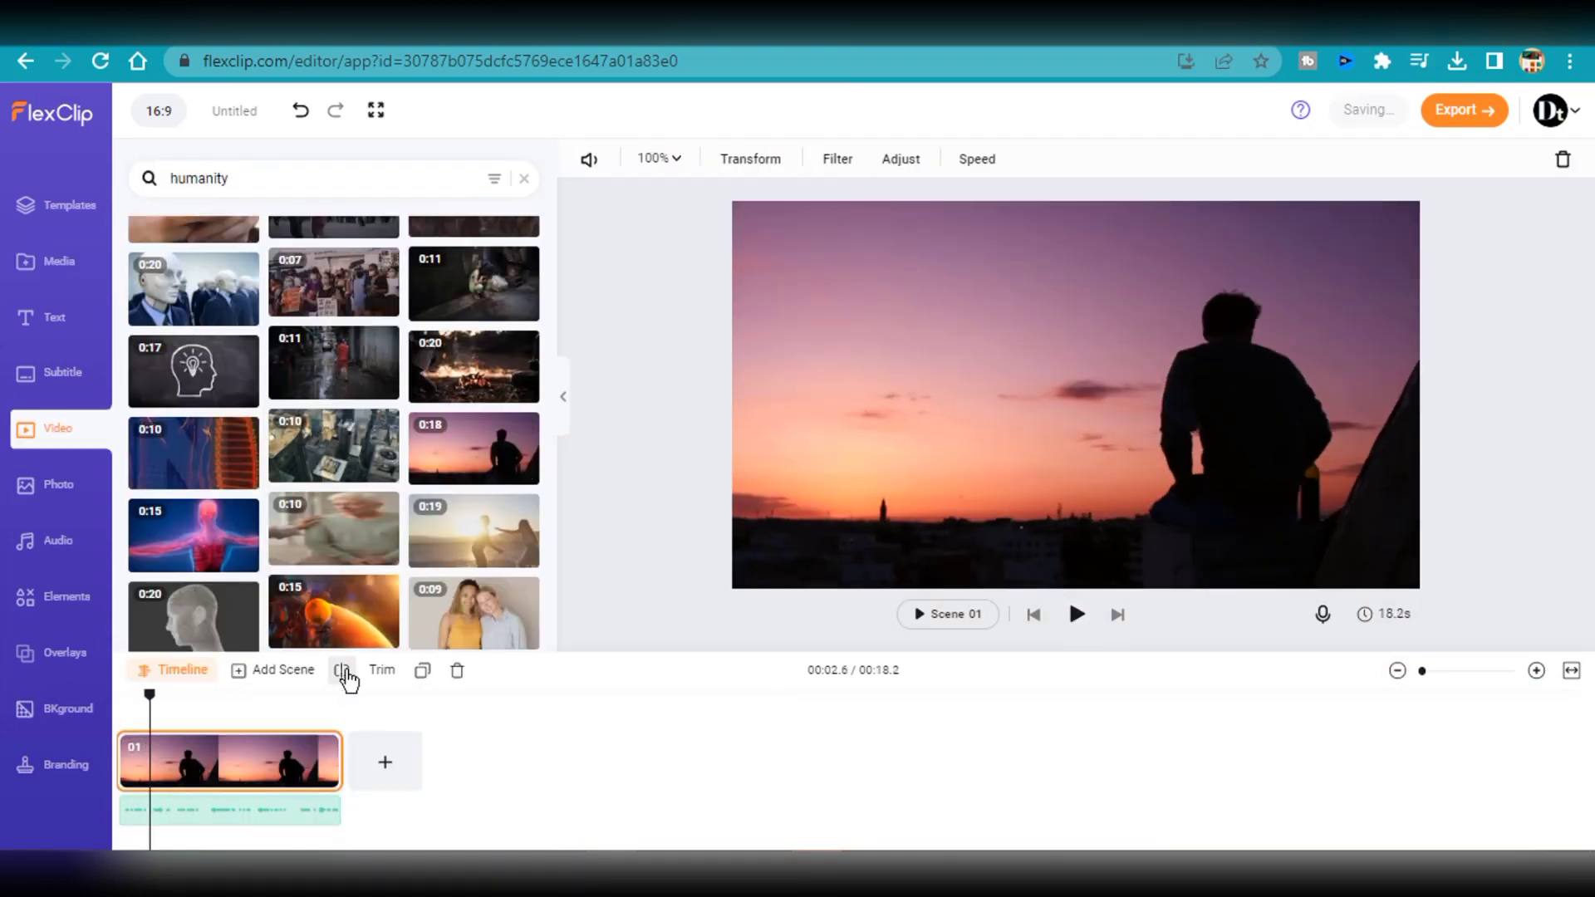
Step: Split the sunset clip into three scenes and replace the third with the 18-second blue-lit face clip found under "space exploration"
click(345, 677)
click(342, 670)
click(241, 178)
click(335, 253)
drag(551, 298, 551, 328)
drag(474, 473, 332, 758)
Step: Preview the edited video with its voiceover, starting from the second scene at 00:02.6
click(149, 695)
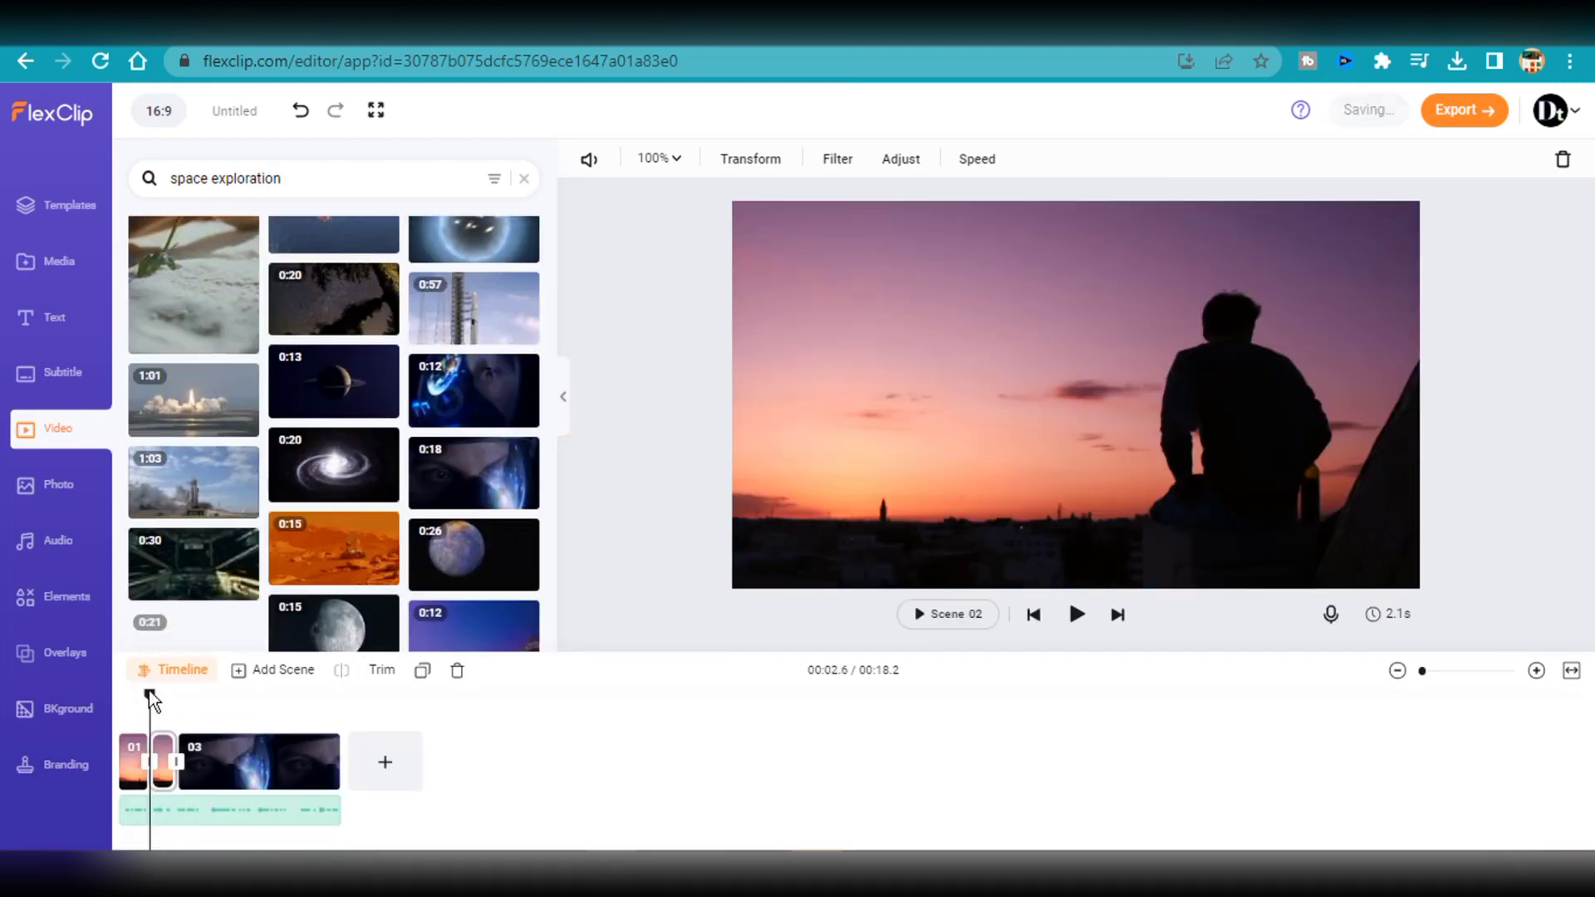
click(1076, 617)
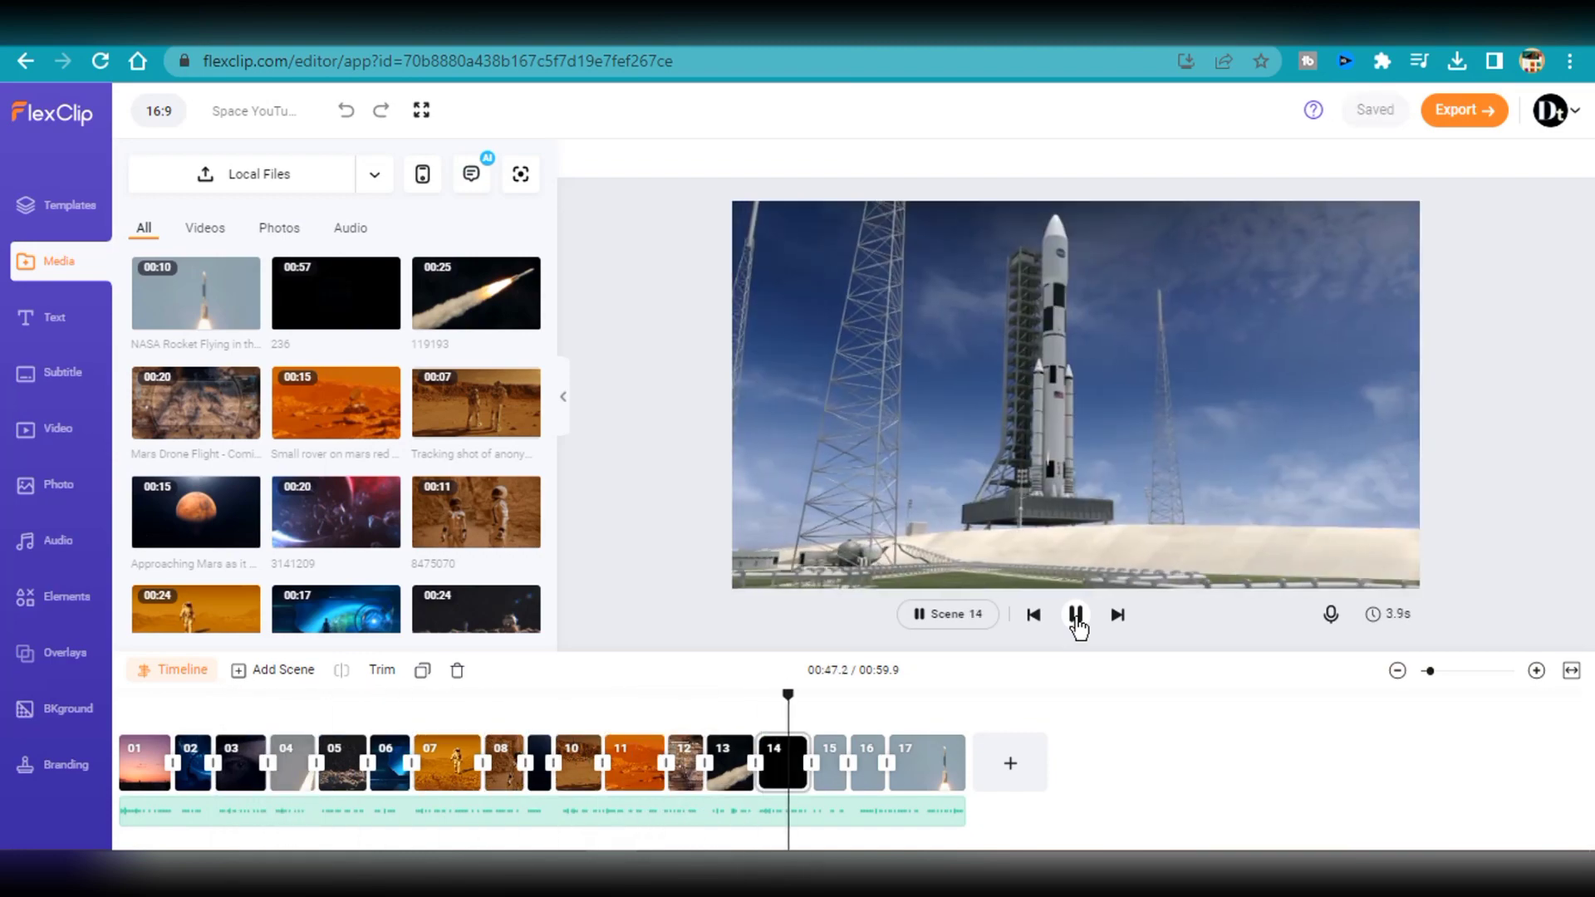
click(1076, 615)
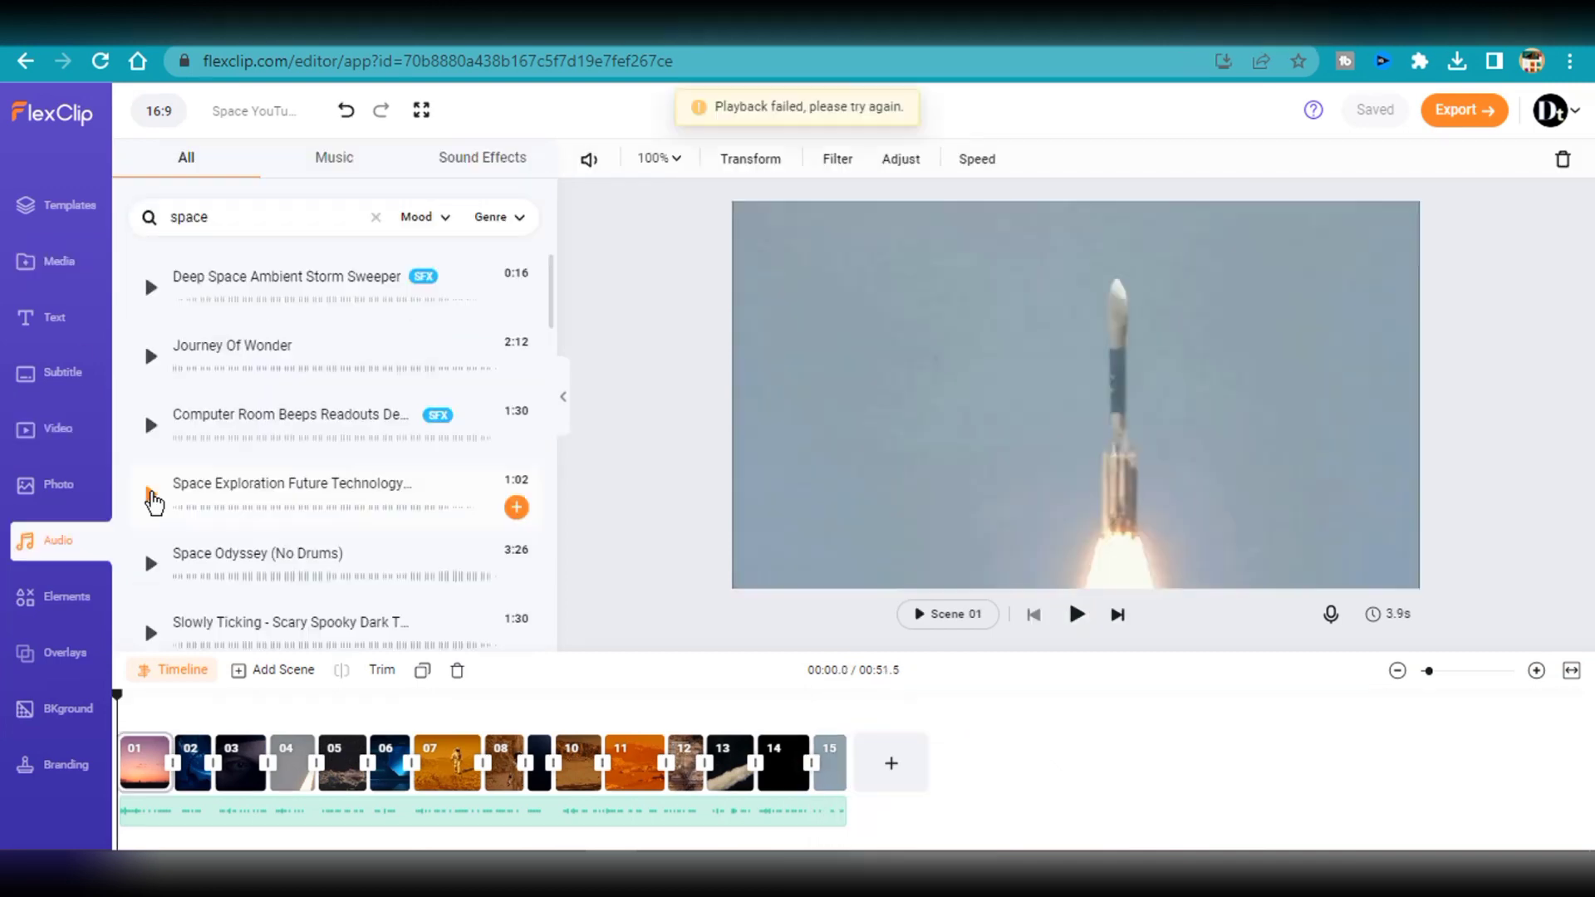
Step: Audition the space music tracks and add "Space Exploration Future Technology Cinematic Filmscore" to the timeline beneath the voiceover
click(152, 496)
scroll(150, 572, down, 5)
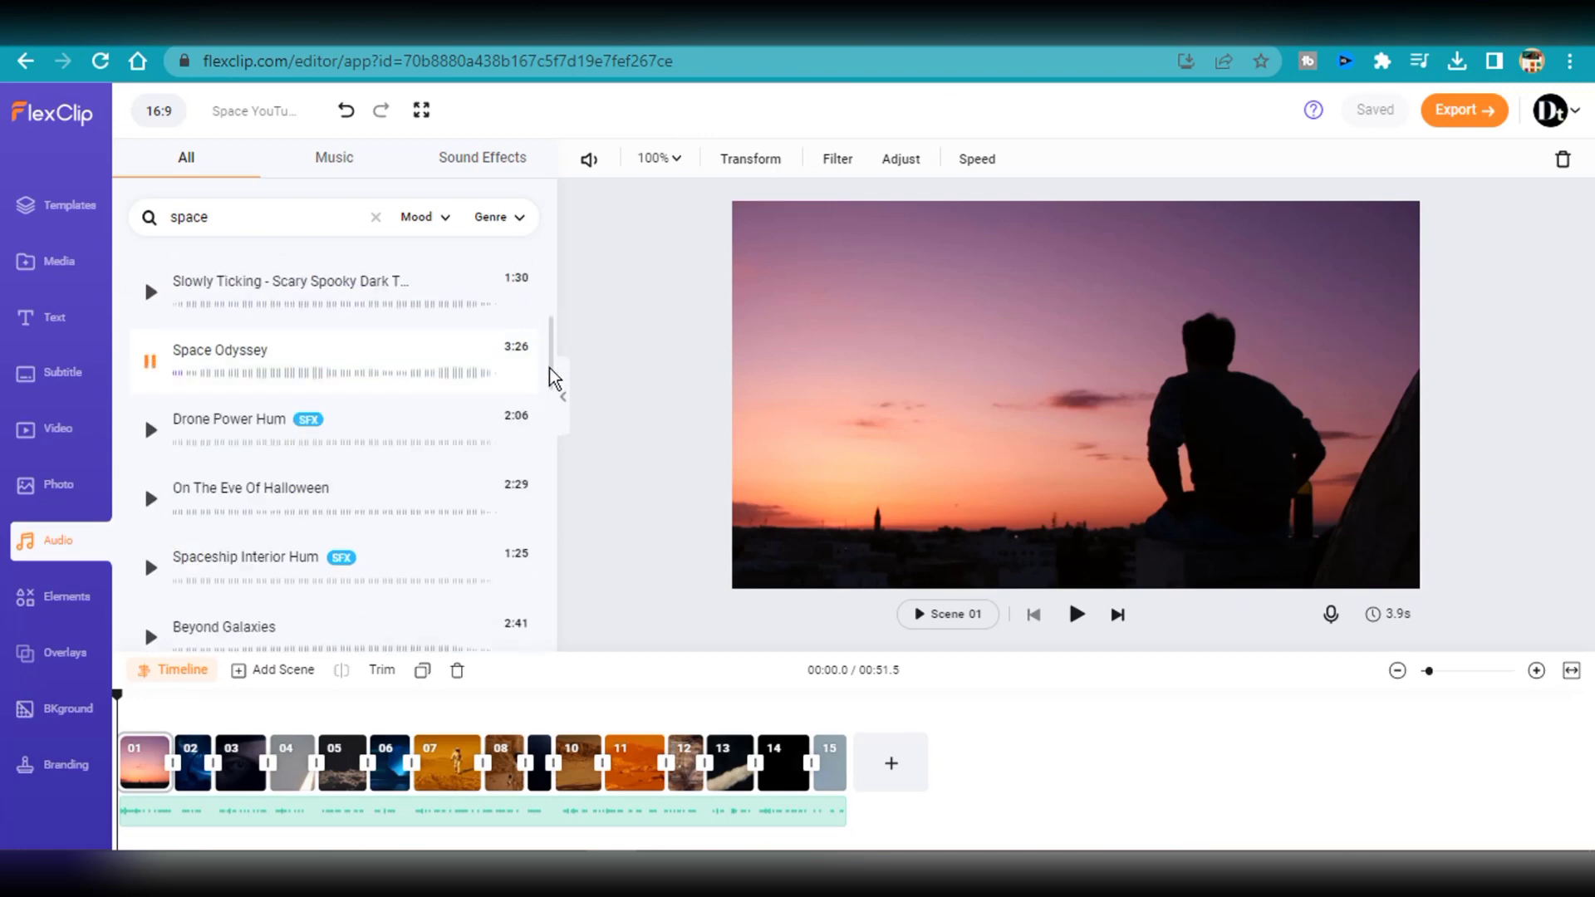
scroll(553, 407, up, 3)
click(516, 425)
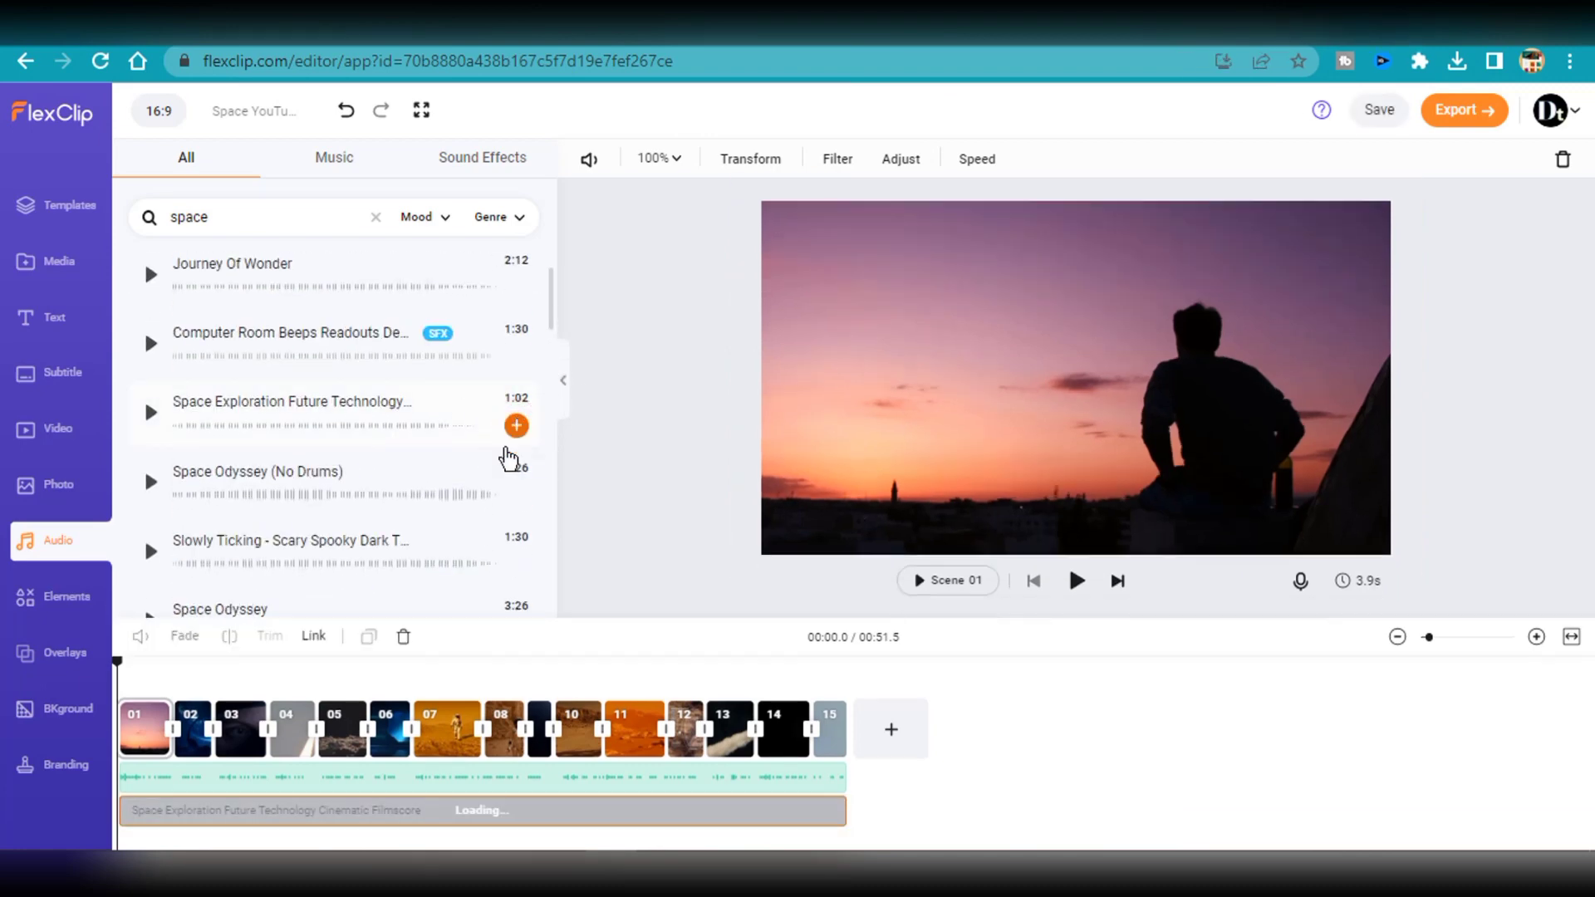
click(194, 810)
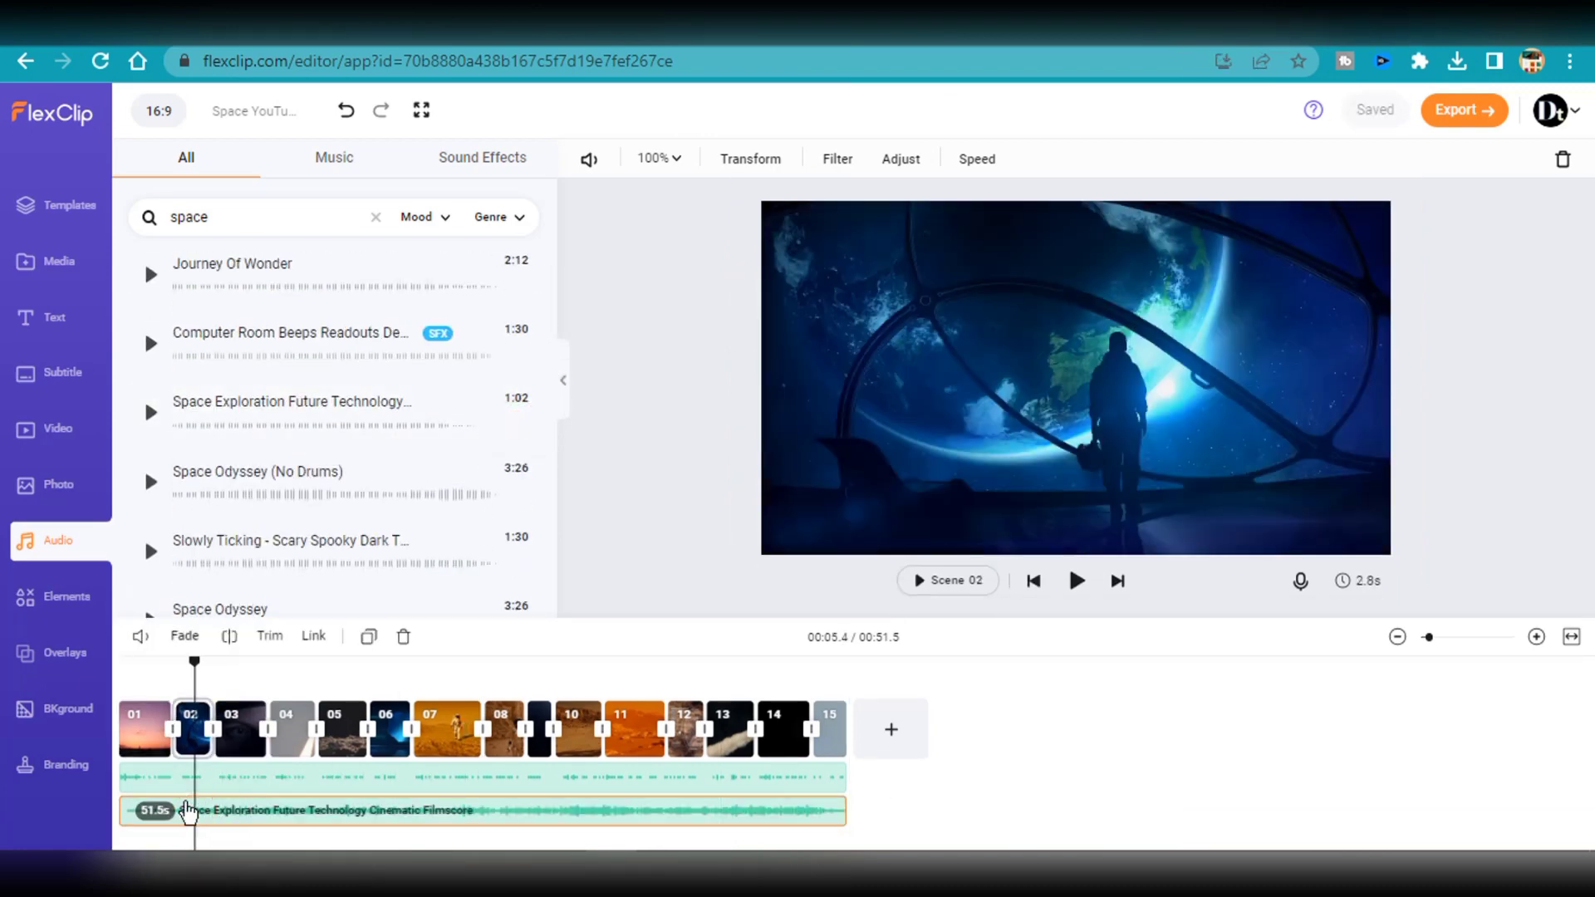
Step: Lower the background music's volume to 4 and play the video from the beginning
click(140, 638)
drag(330, 558, 152, 563)
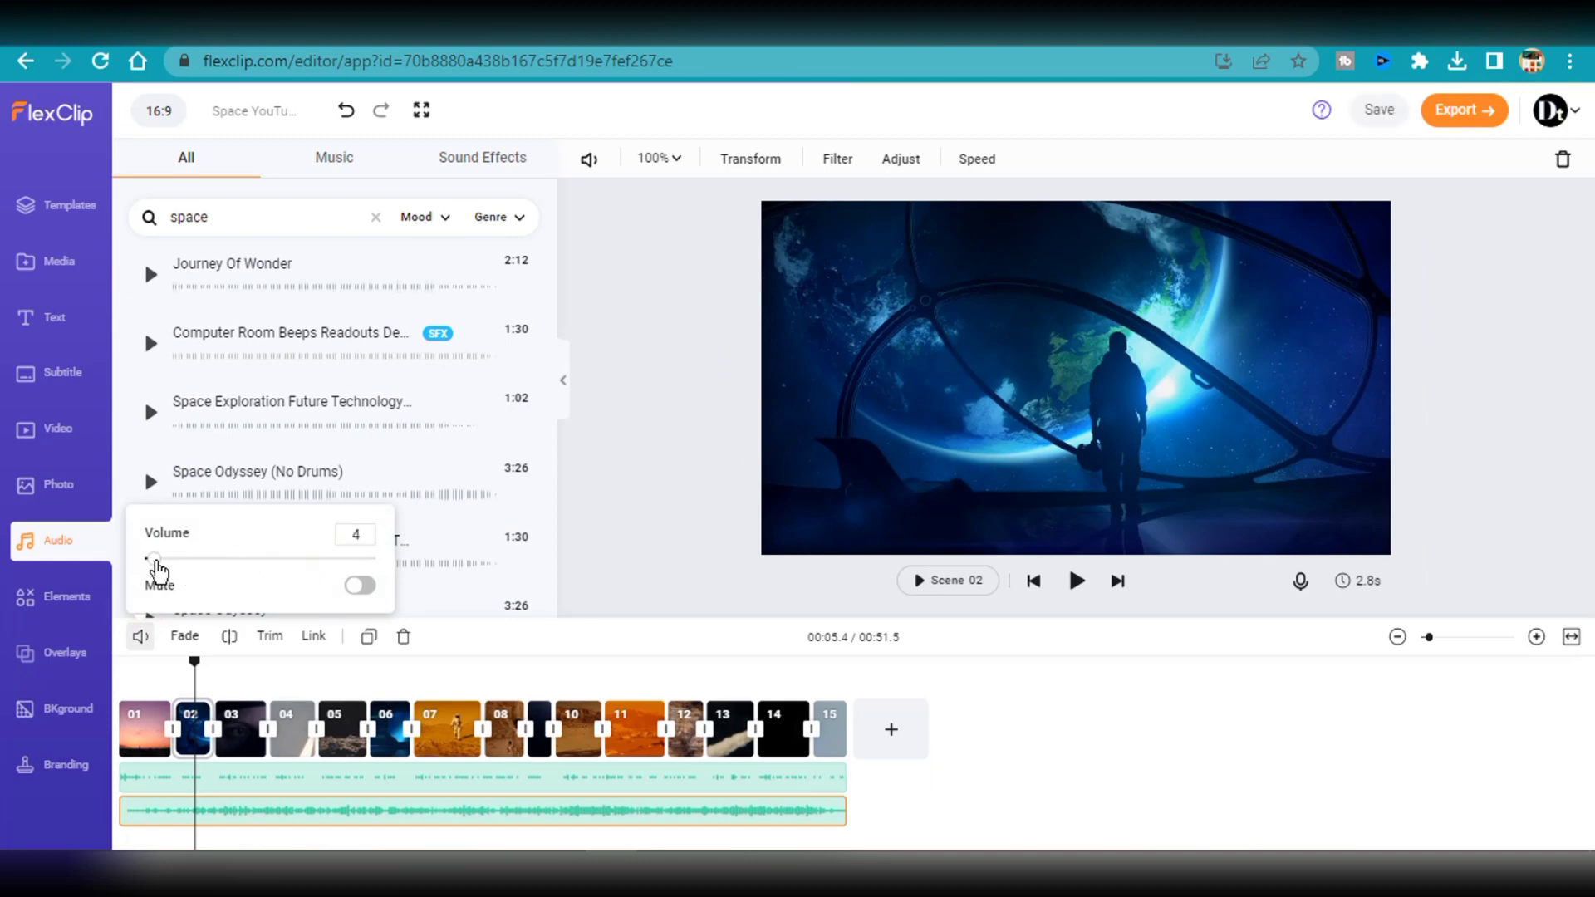
drag(197, 664, 108, 663)
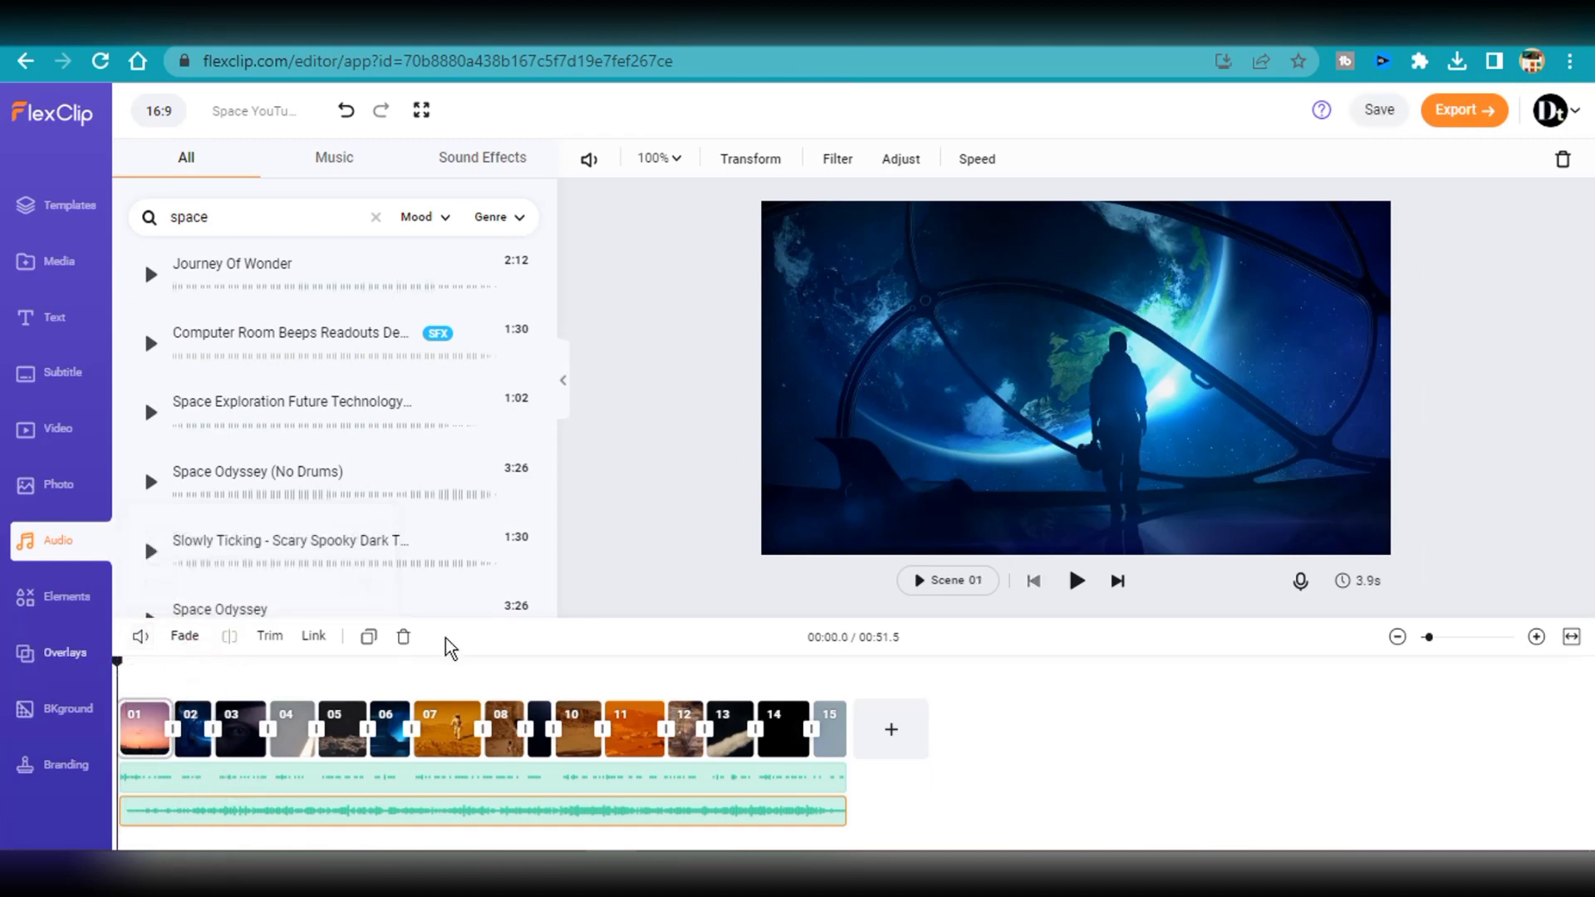
click(1077, 581)
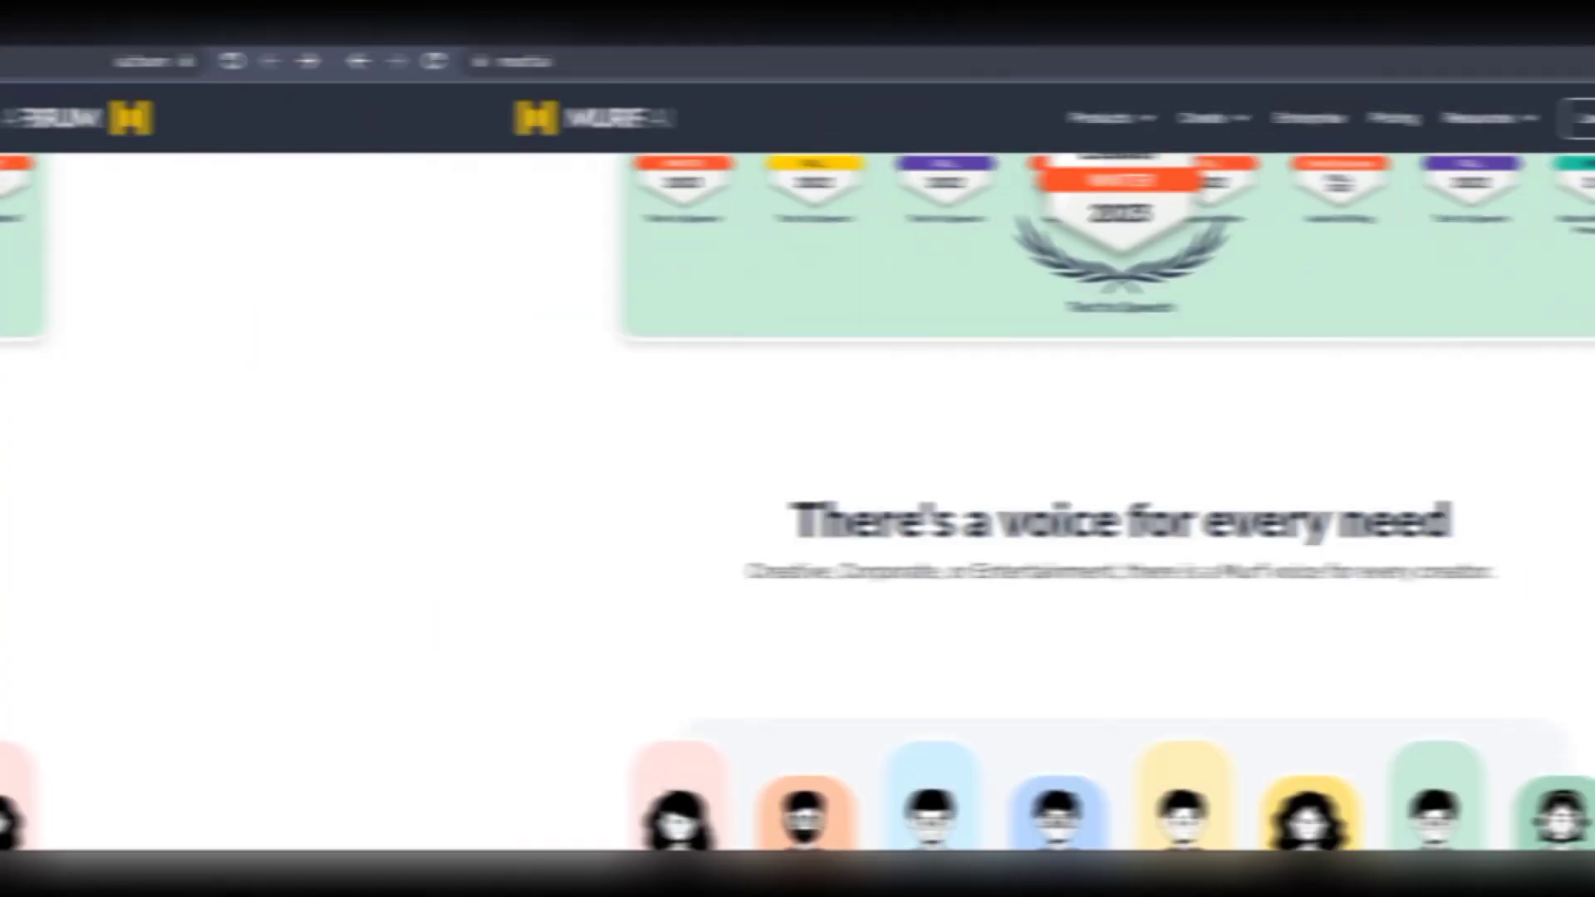
Step: Switch to the Murf.ai home page and examine its voice library, media and voice-changing features and its Create use cases
scroll(797, 499, down, 10)
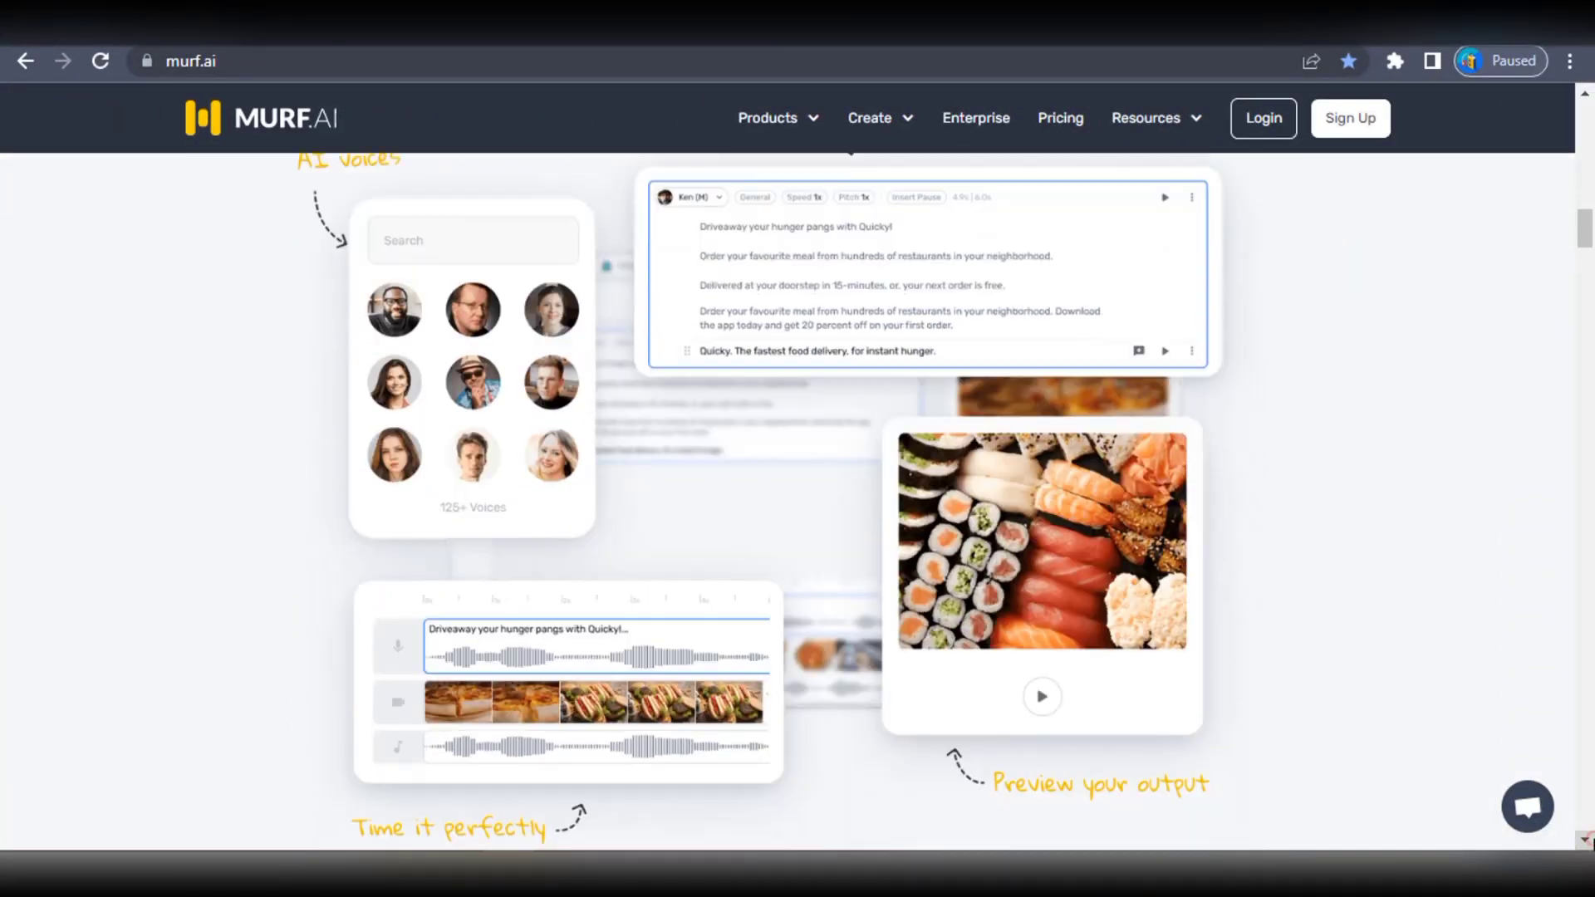
scroll(1589, 307, down, 15)
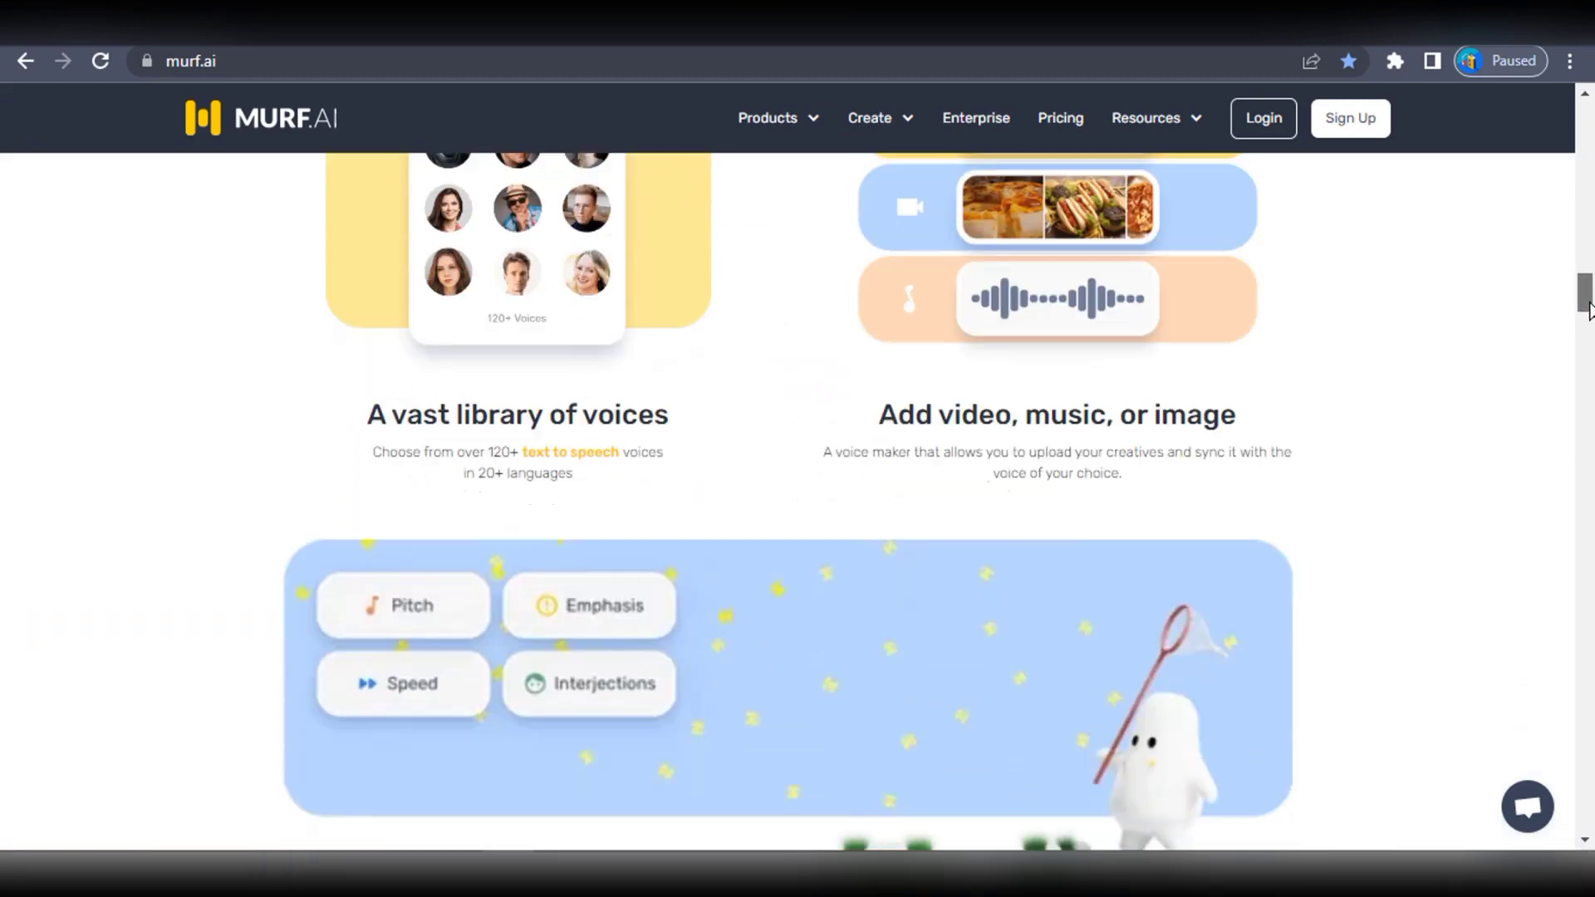
scroll(1589, 308, down, 8)
mouse_move(904, 97)
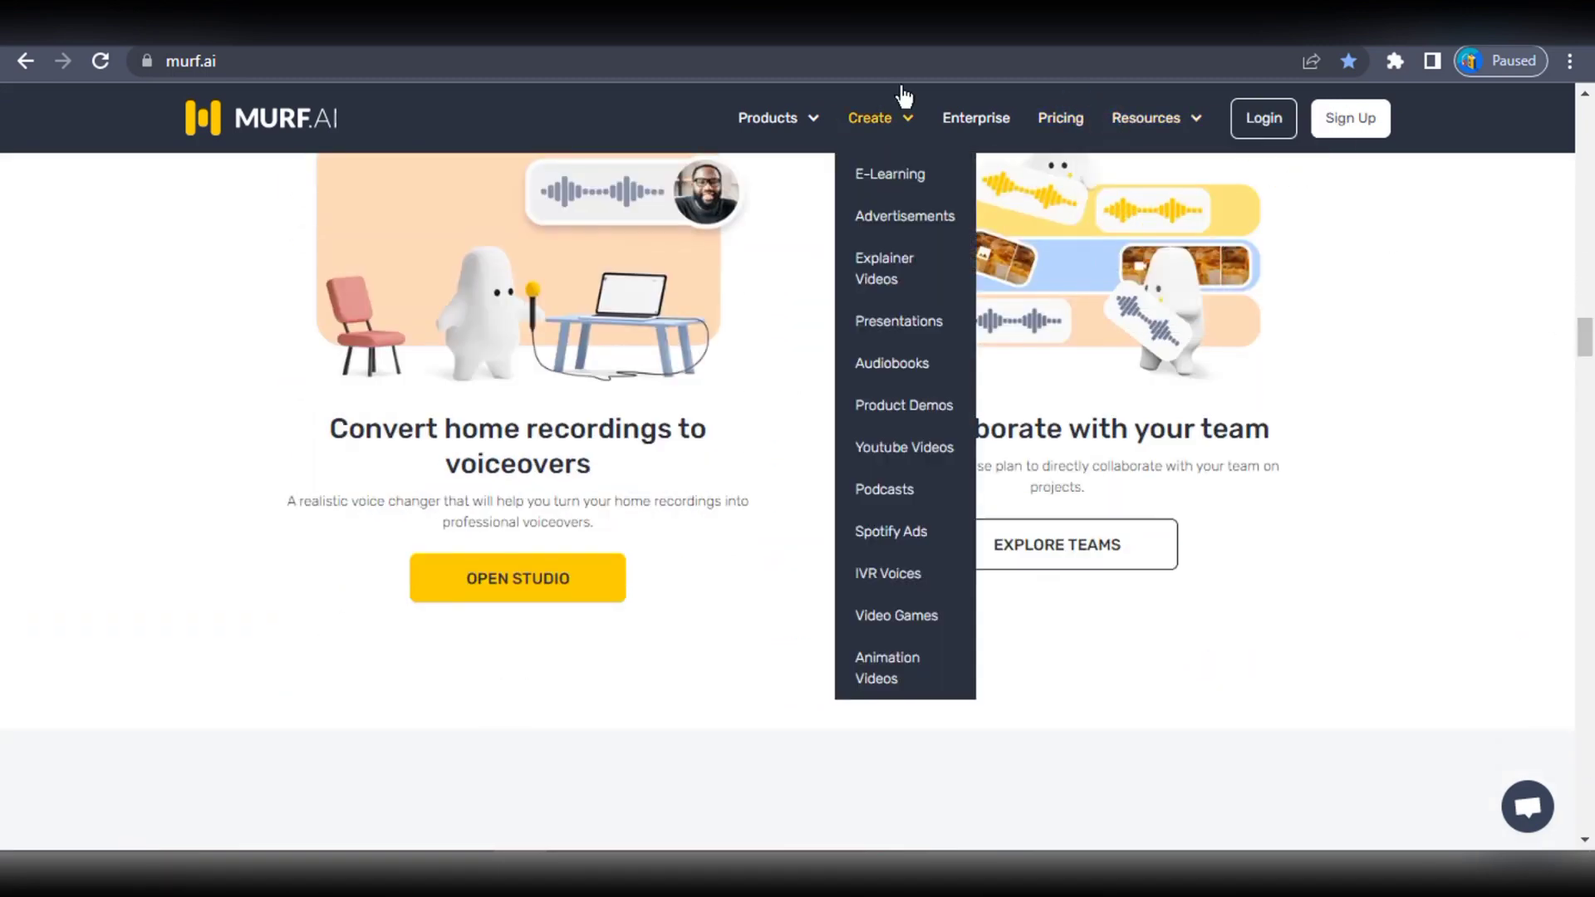
mouse_move(777, 117)
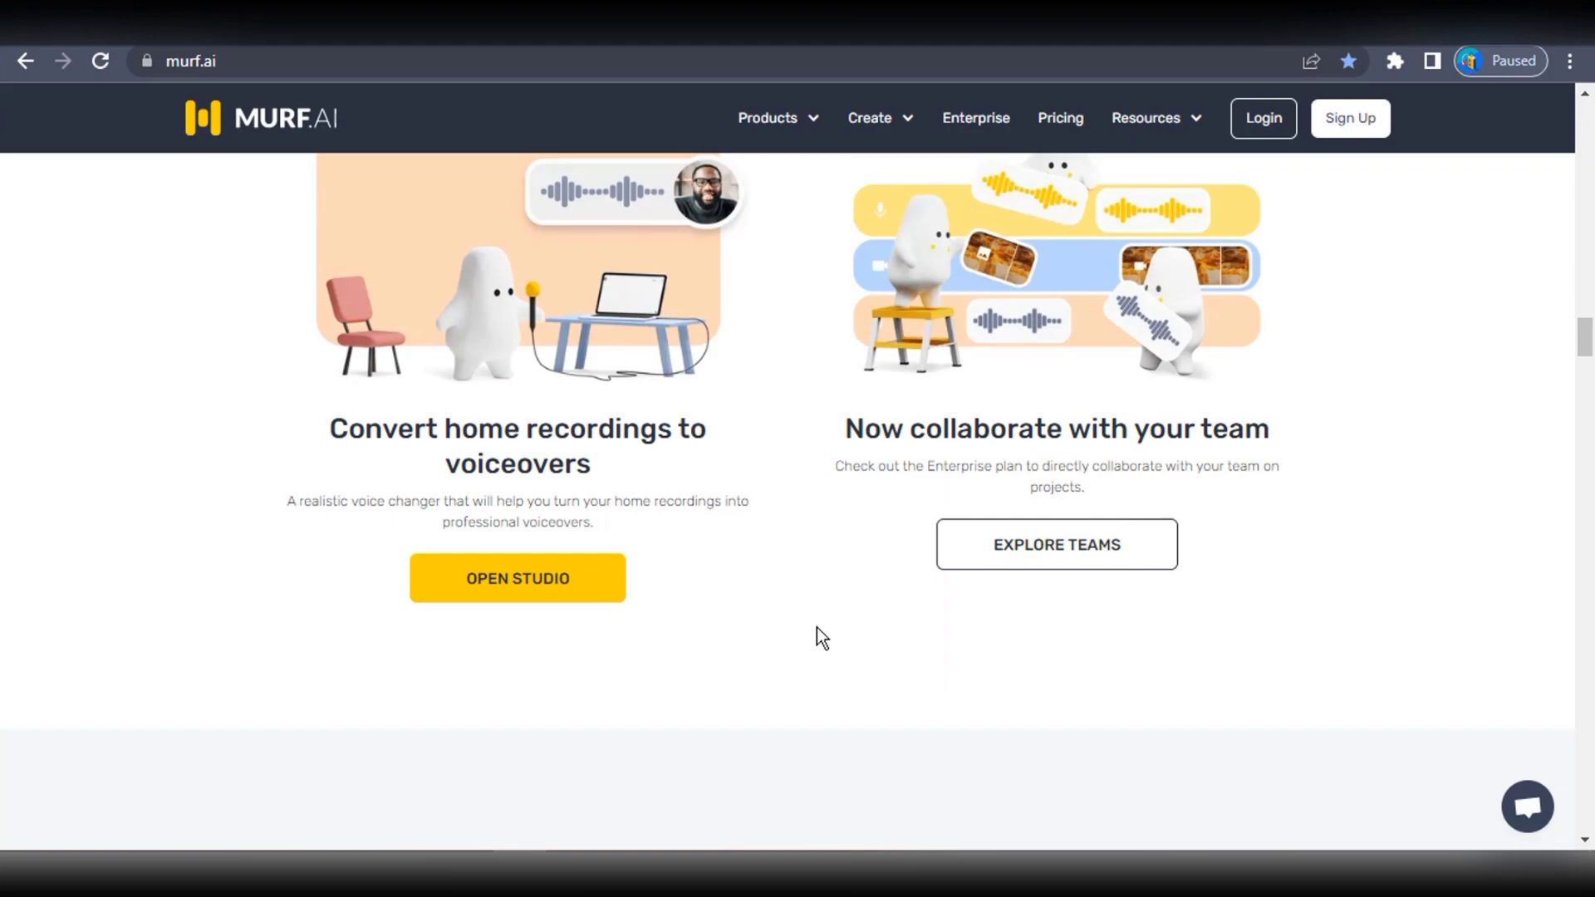
scroll(816, 627, down, 10)
scroll(822, 590, up, 1)
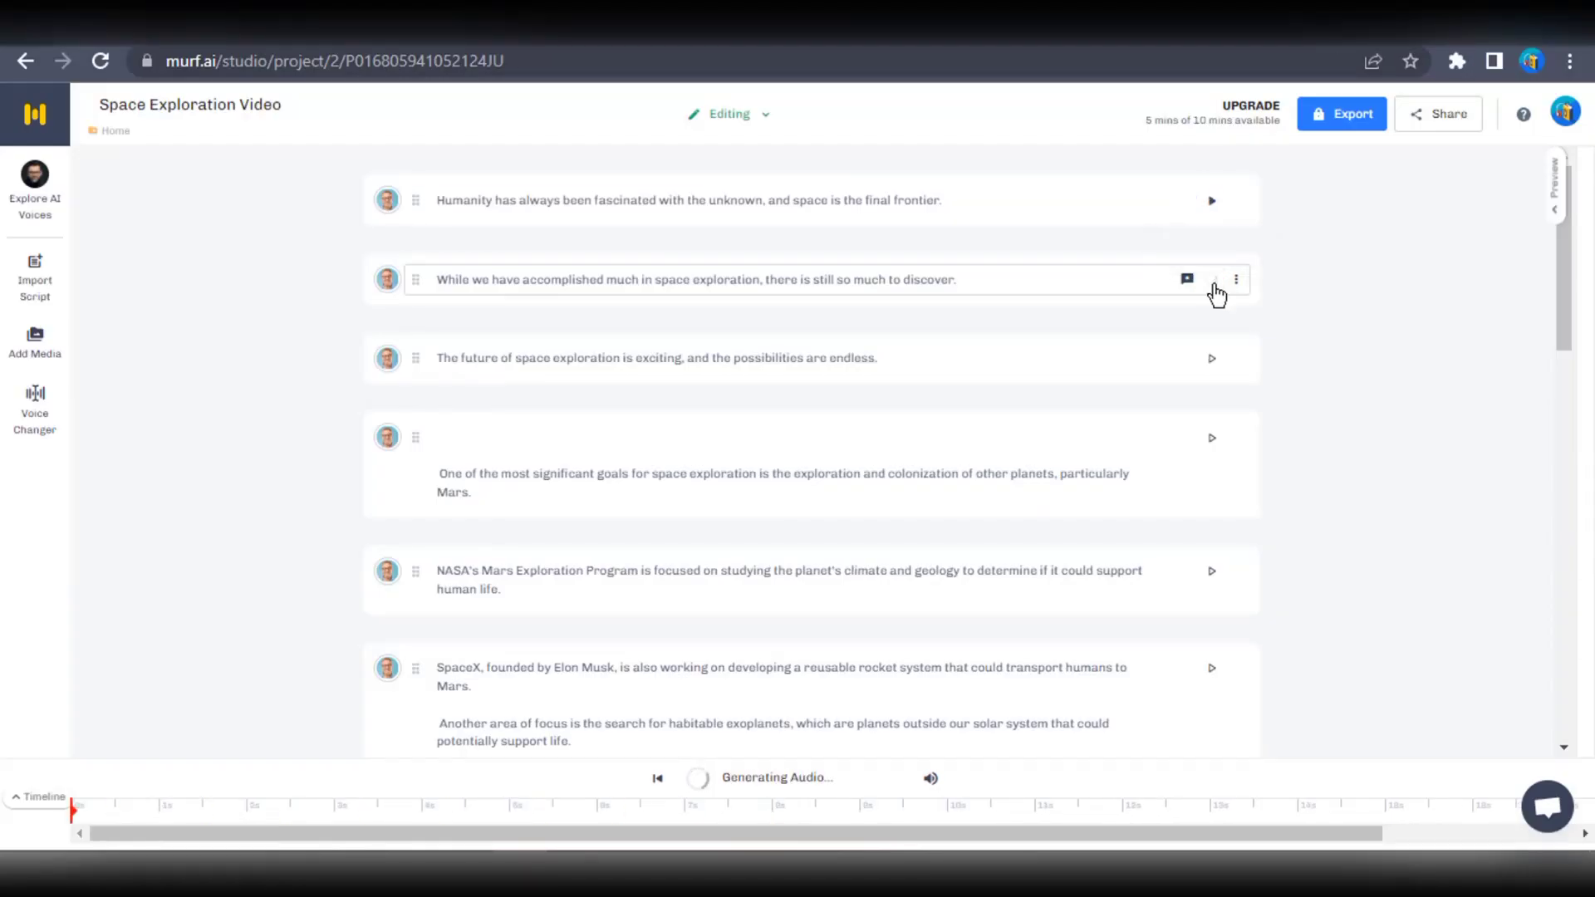
Step: Generate the voice audio for the NASA's Mars Exploration Program and SpaceX blocks of the Space Exploration Video project in Murf.ai
click(1212, 571)
click(1213, 668)
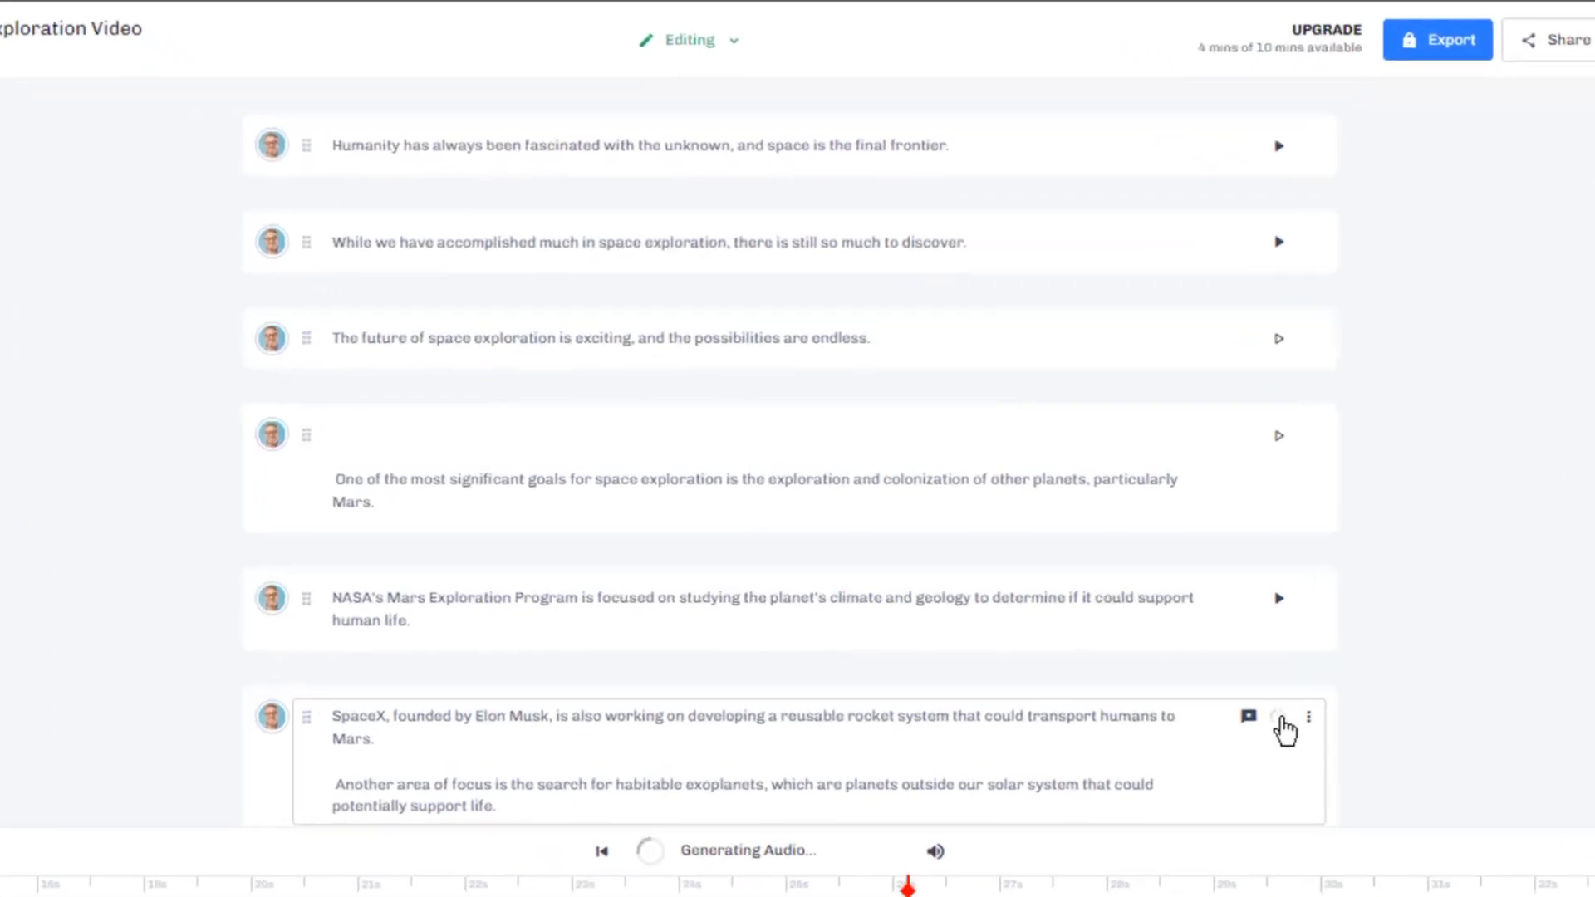
Step: Remove the blank lines before "One of the most significant goals" and build a preview of the whole voiceover
click(337, 509)
click(432, 702)
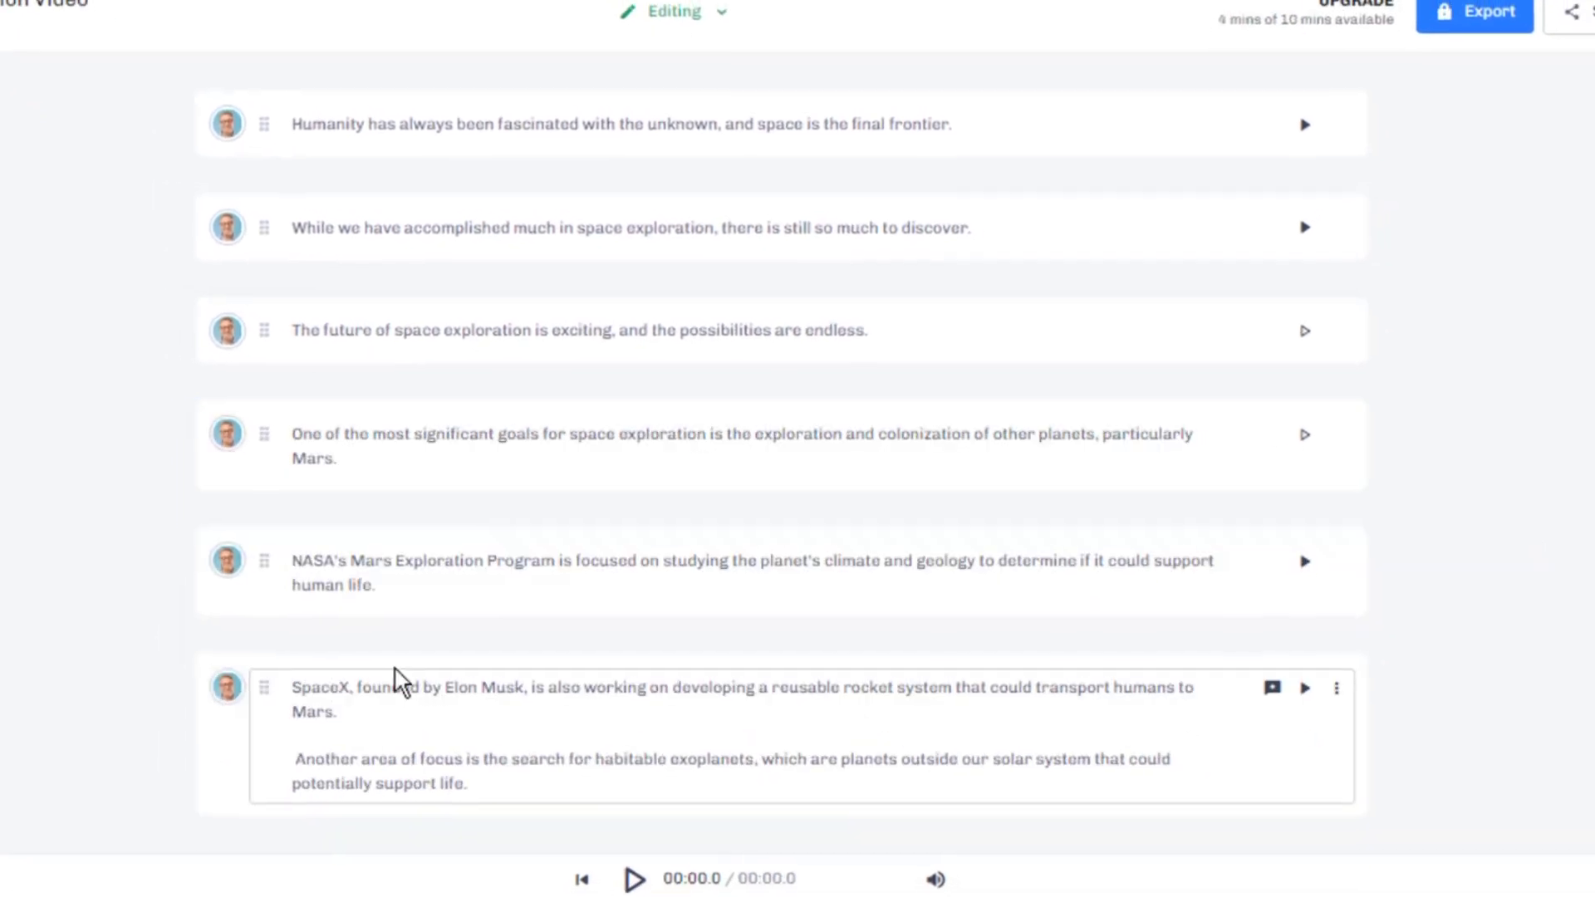
key(BackSpace)
key(BackSpace)
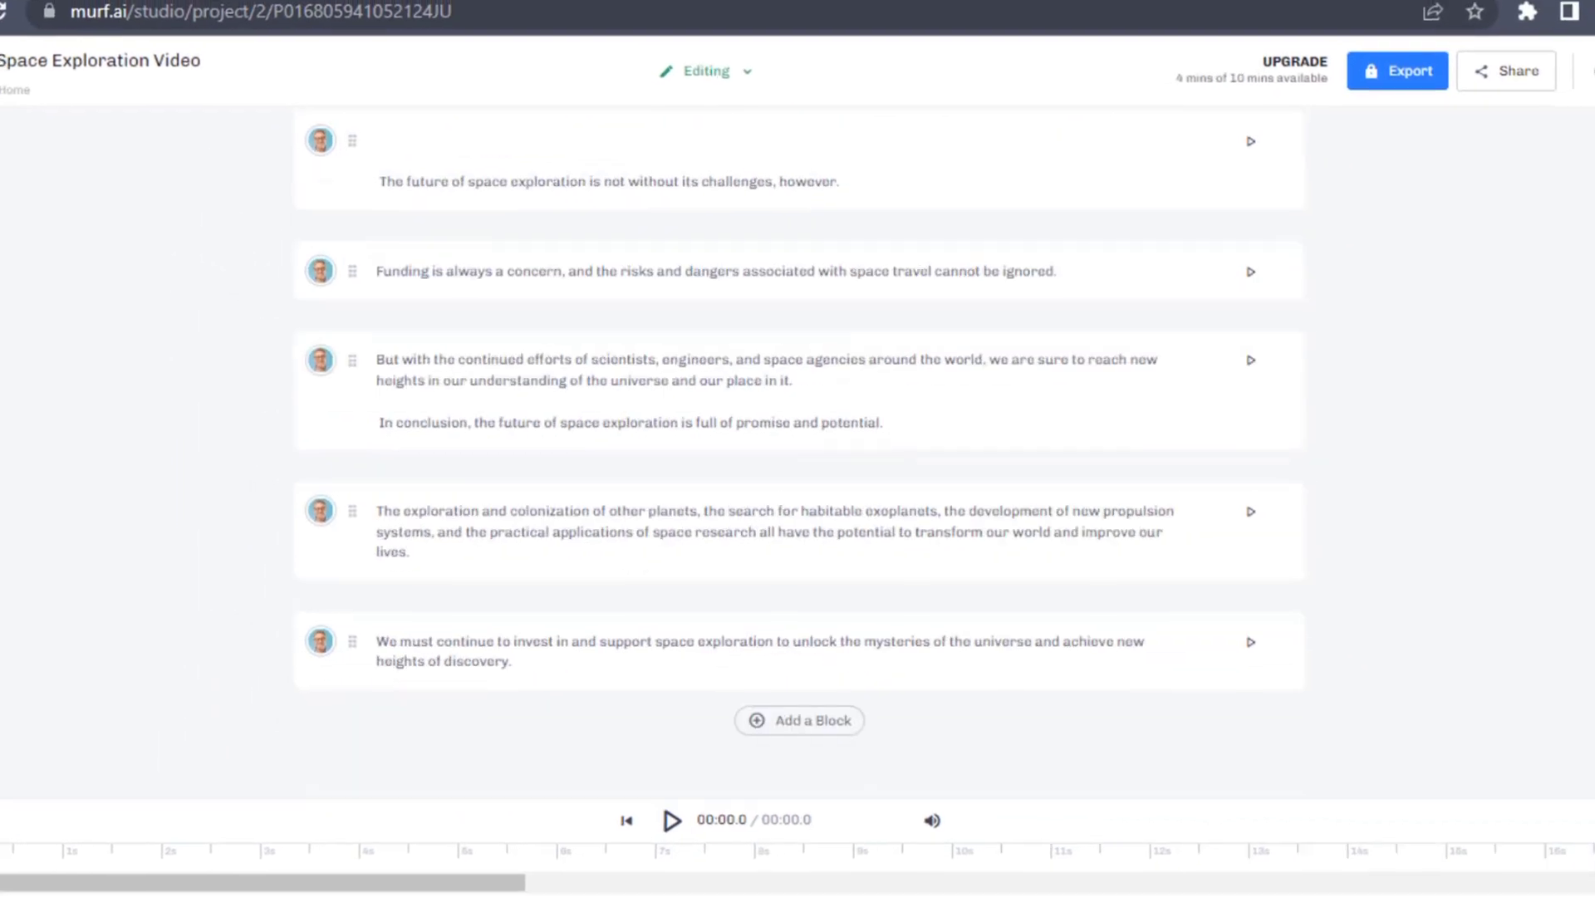
click(683, 802)
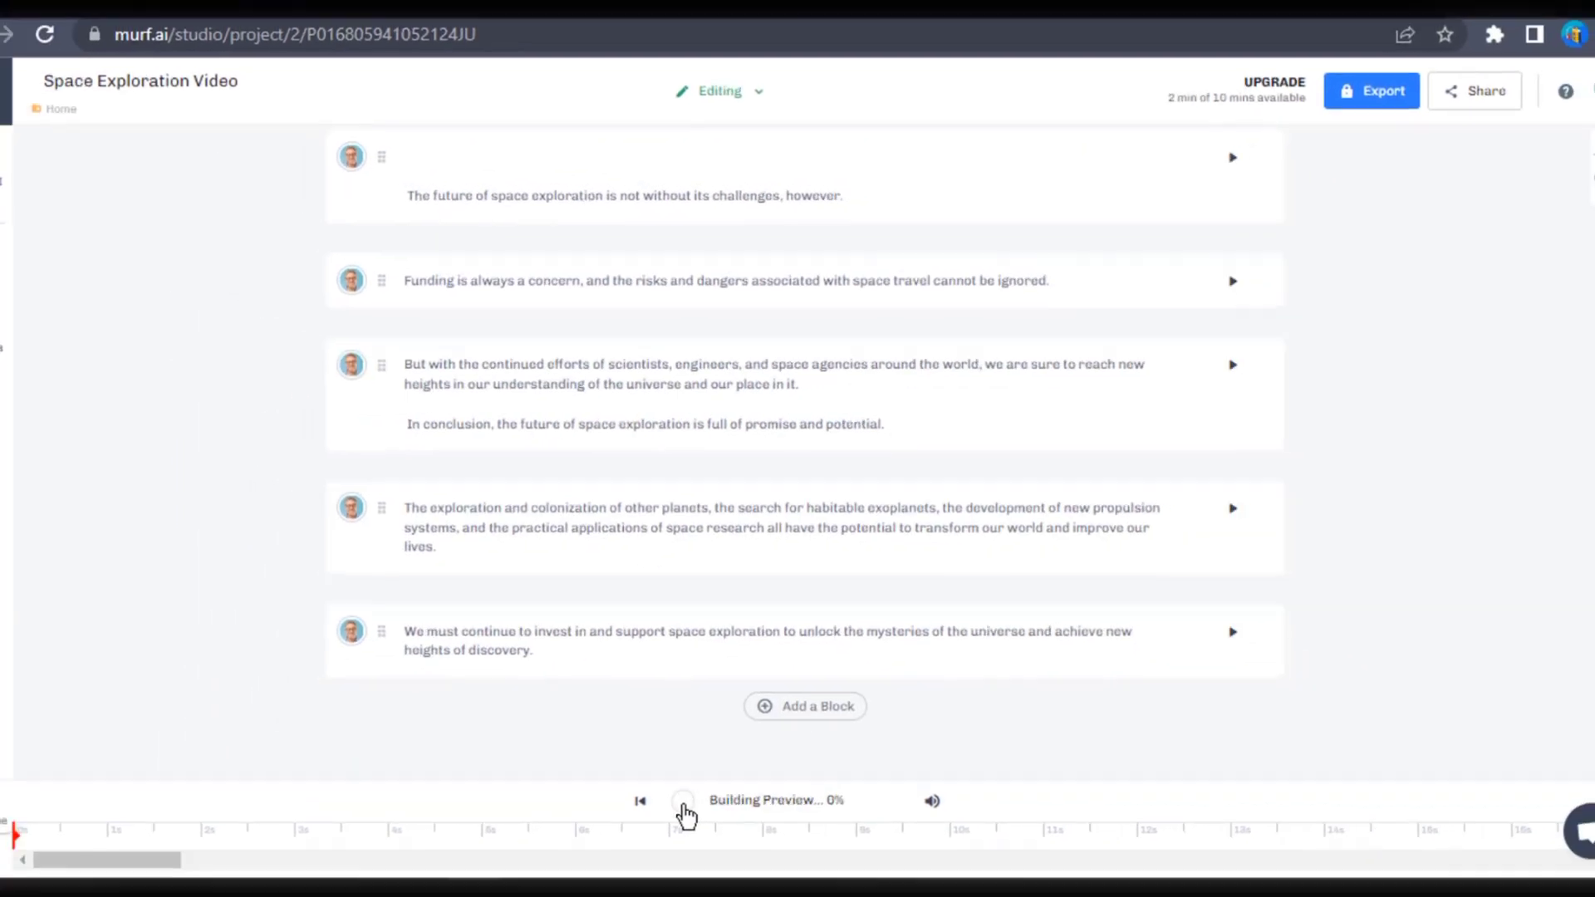